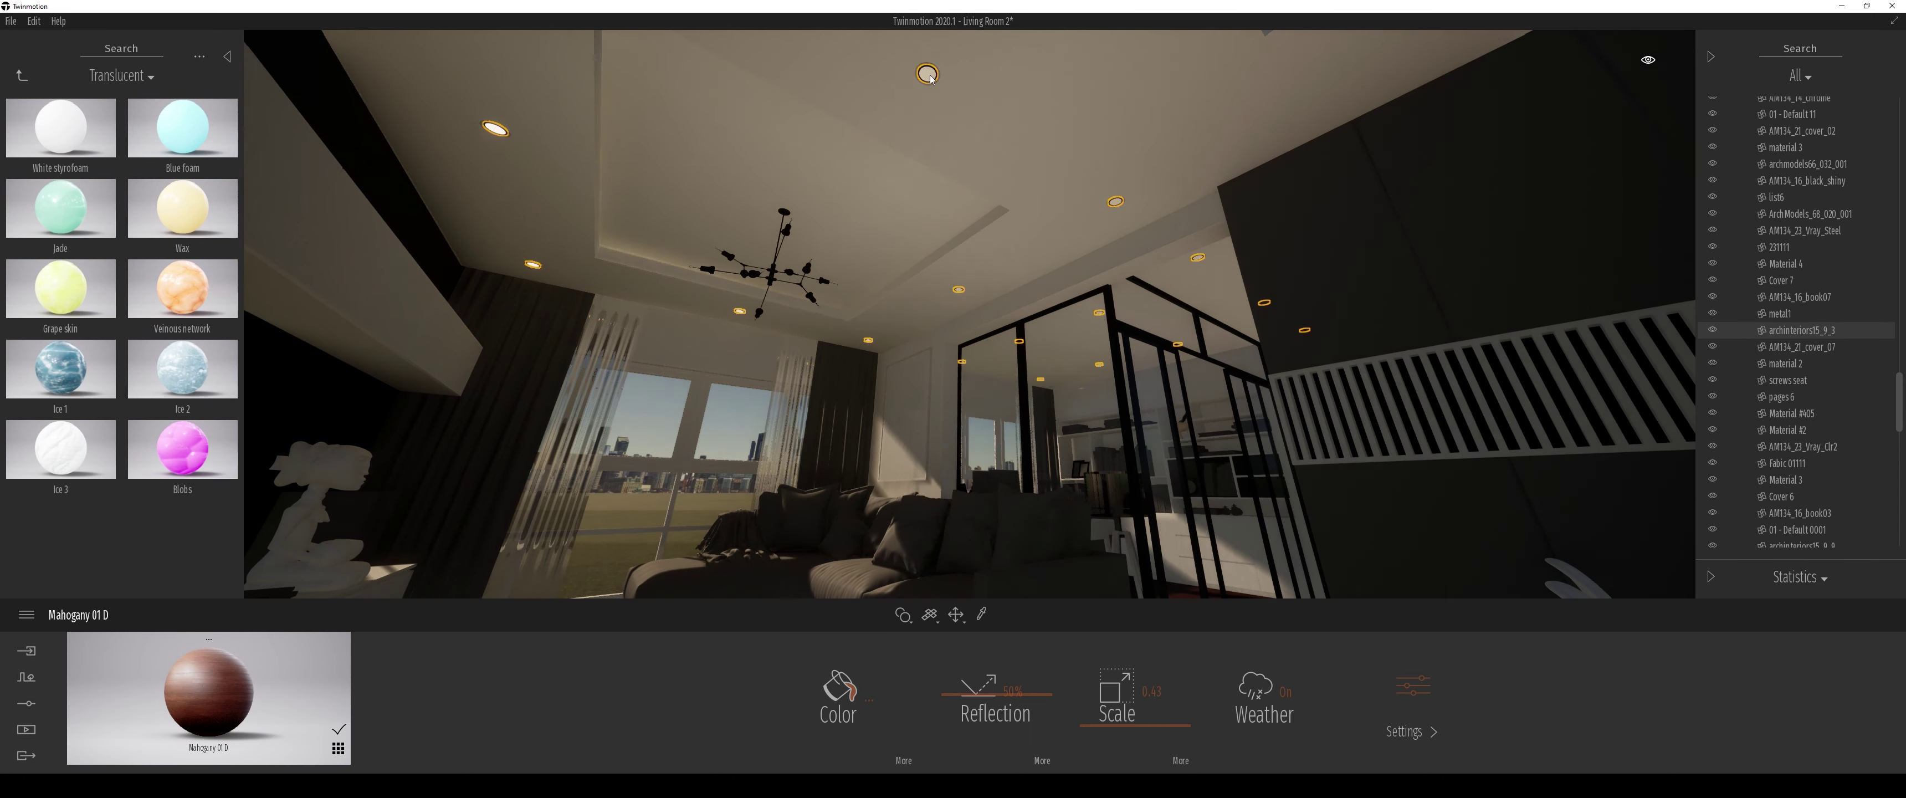
Step: Apply White styrofoam to the ceiling downlight rings and raise its translucency to 0.34
left_click_drag(61, 127, 927, 74)
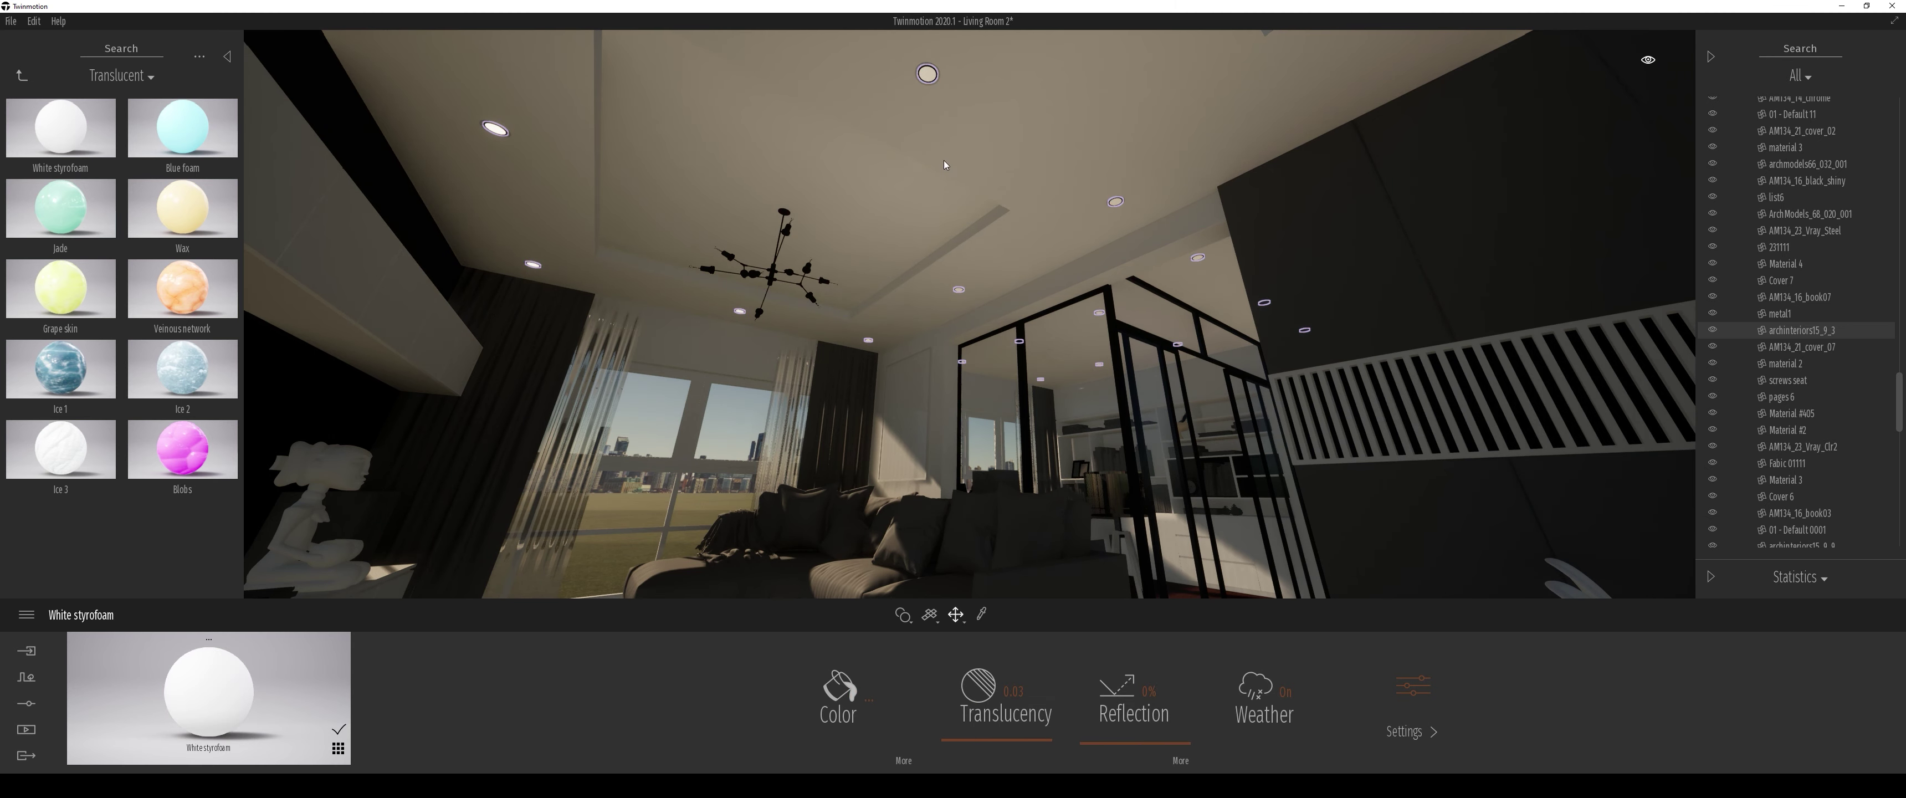
left_click_drag(977, 741, 983, 707)
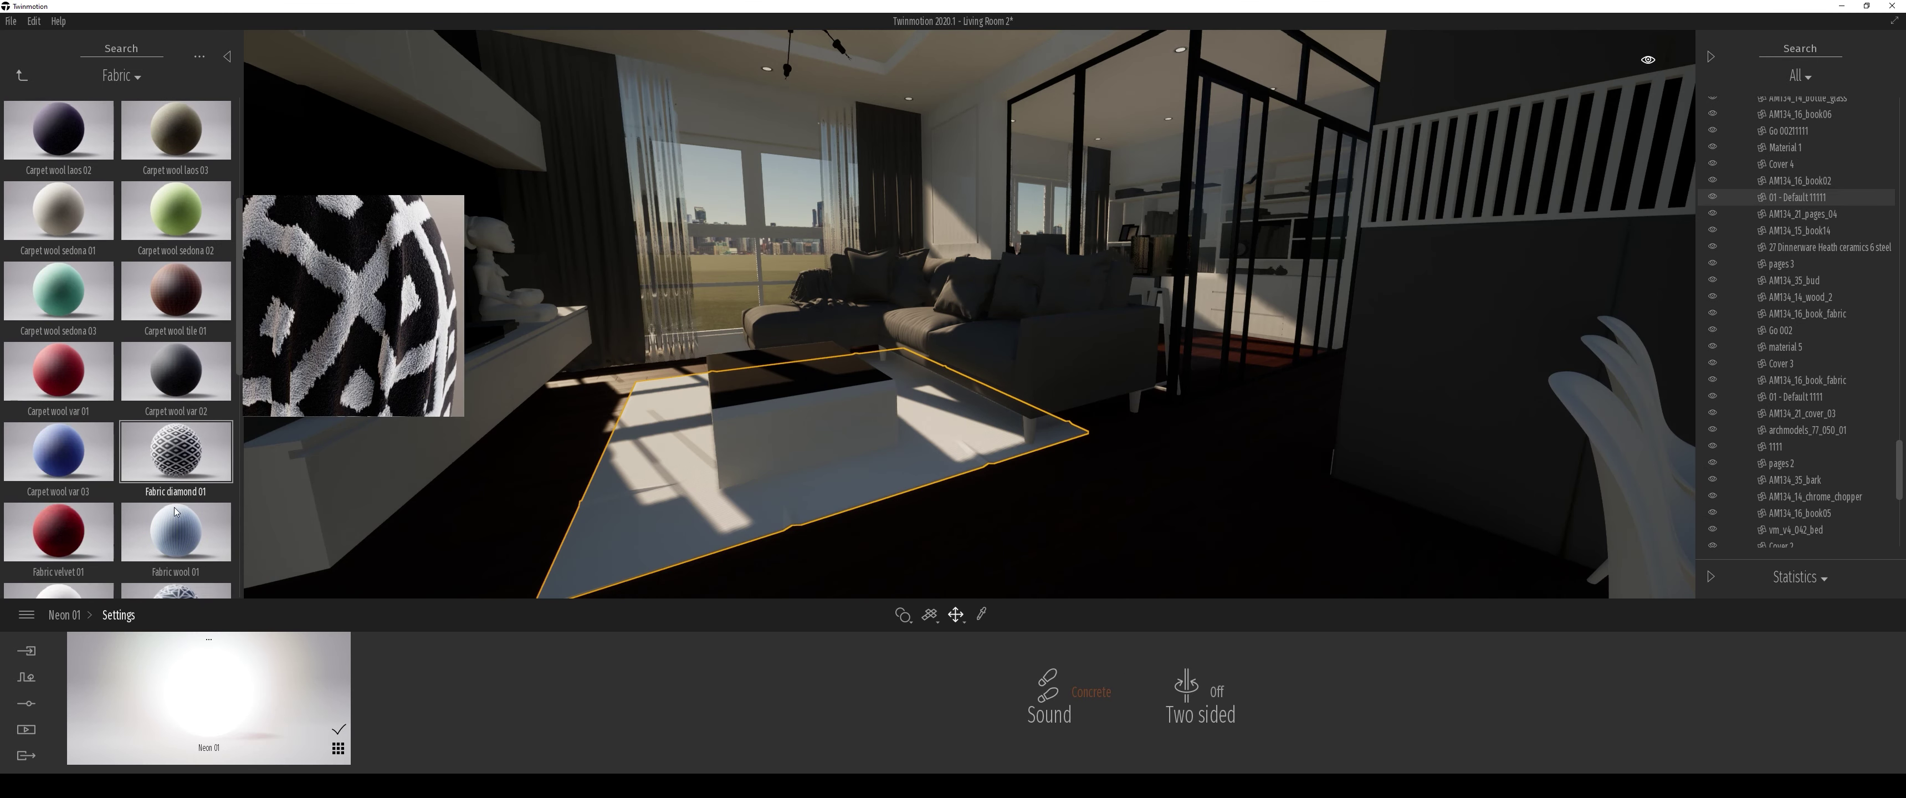
Step: Try long pile carpets on the rug, settling on Long pile carpet 02, then move closer
scroll(182, 511, "down", 2)
scroll(176, 522, "down", 2)
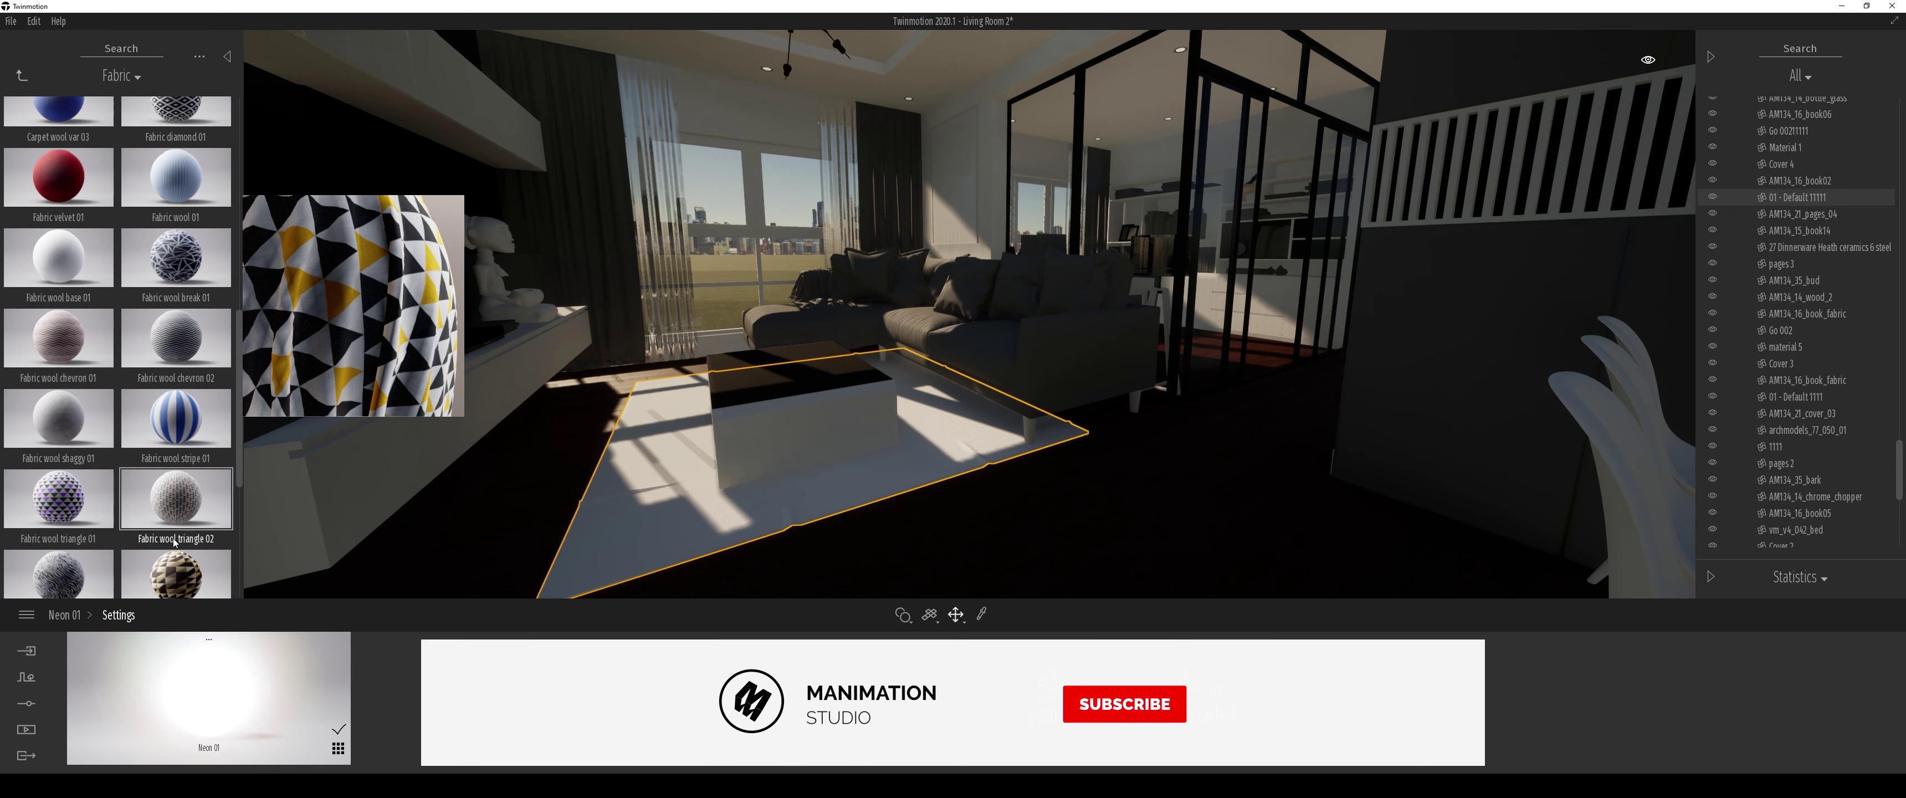
scroll(170, 533, "down", 1)
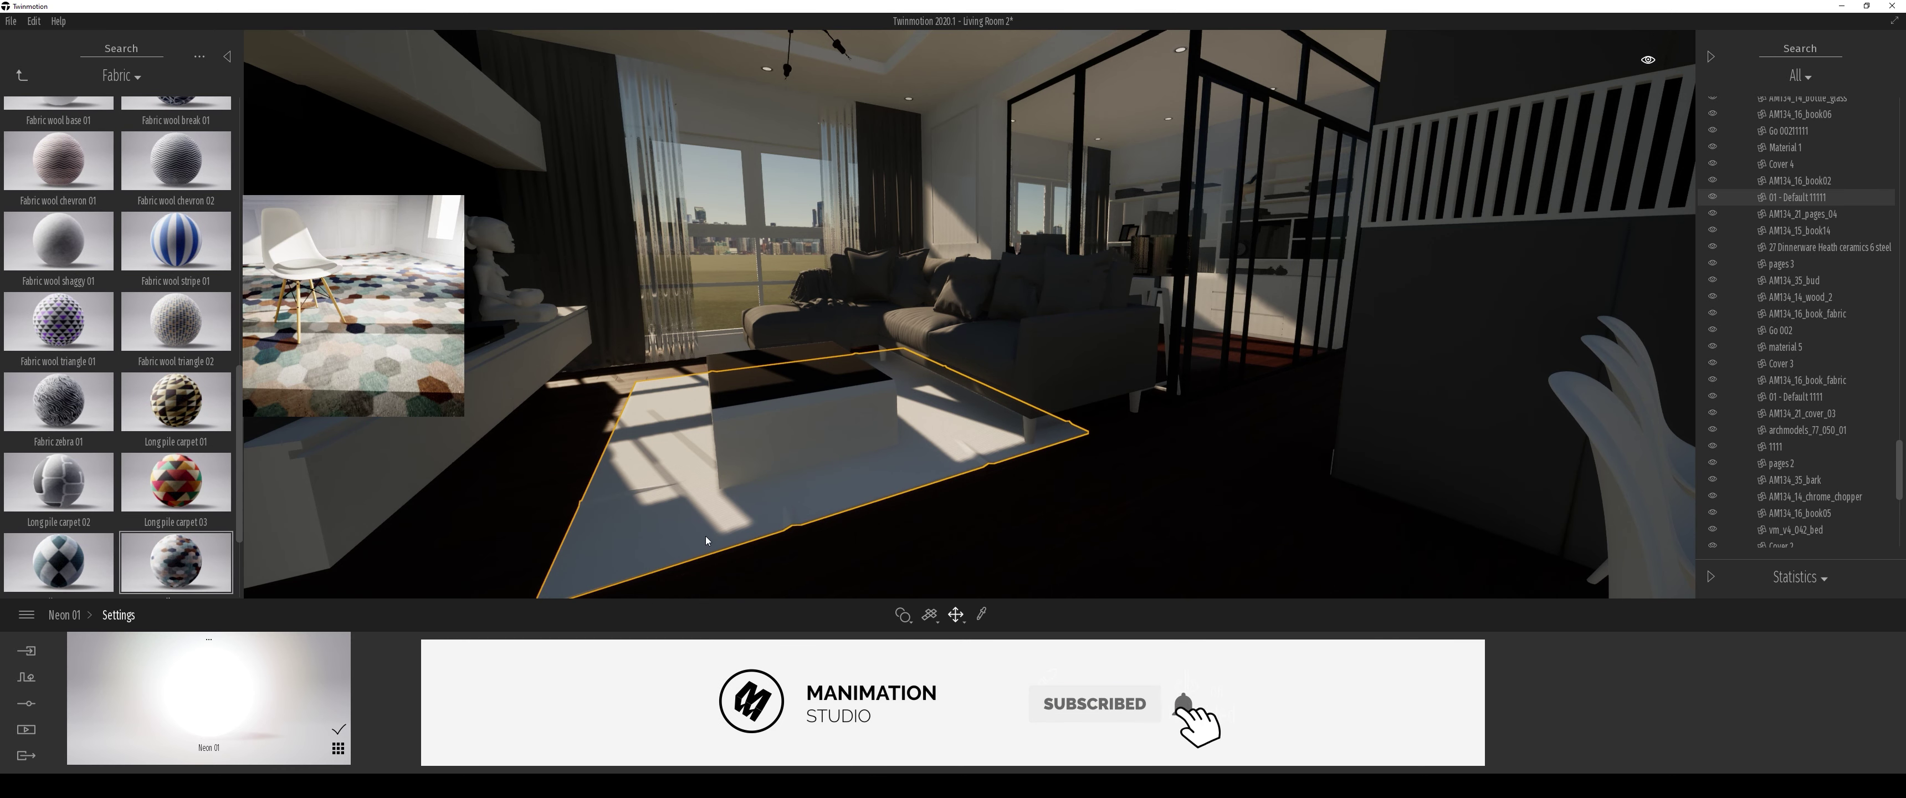
left_click_drag(176, 560, 777, 502)
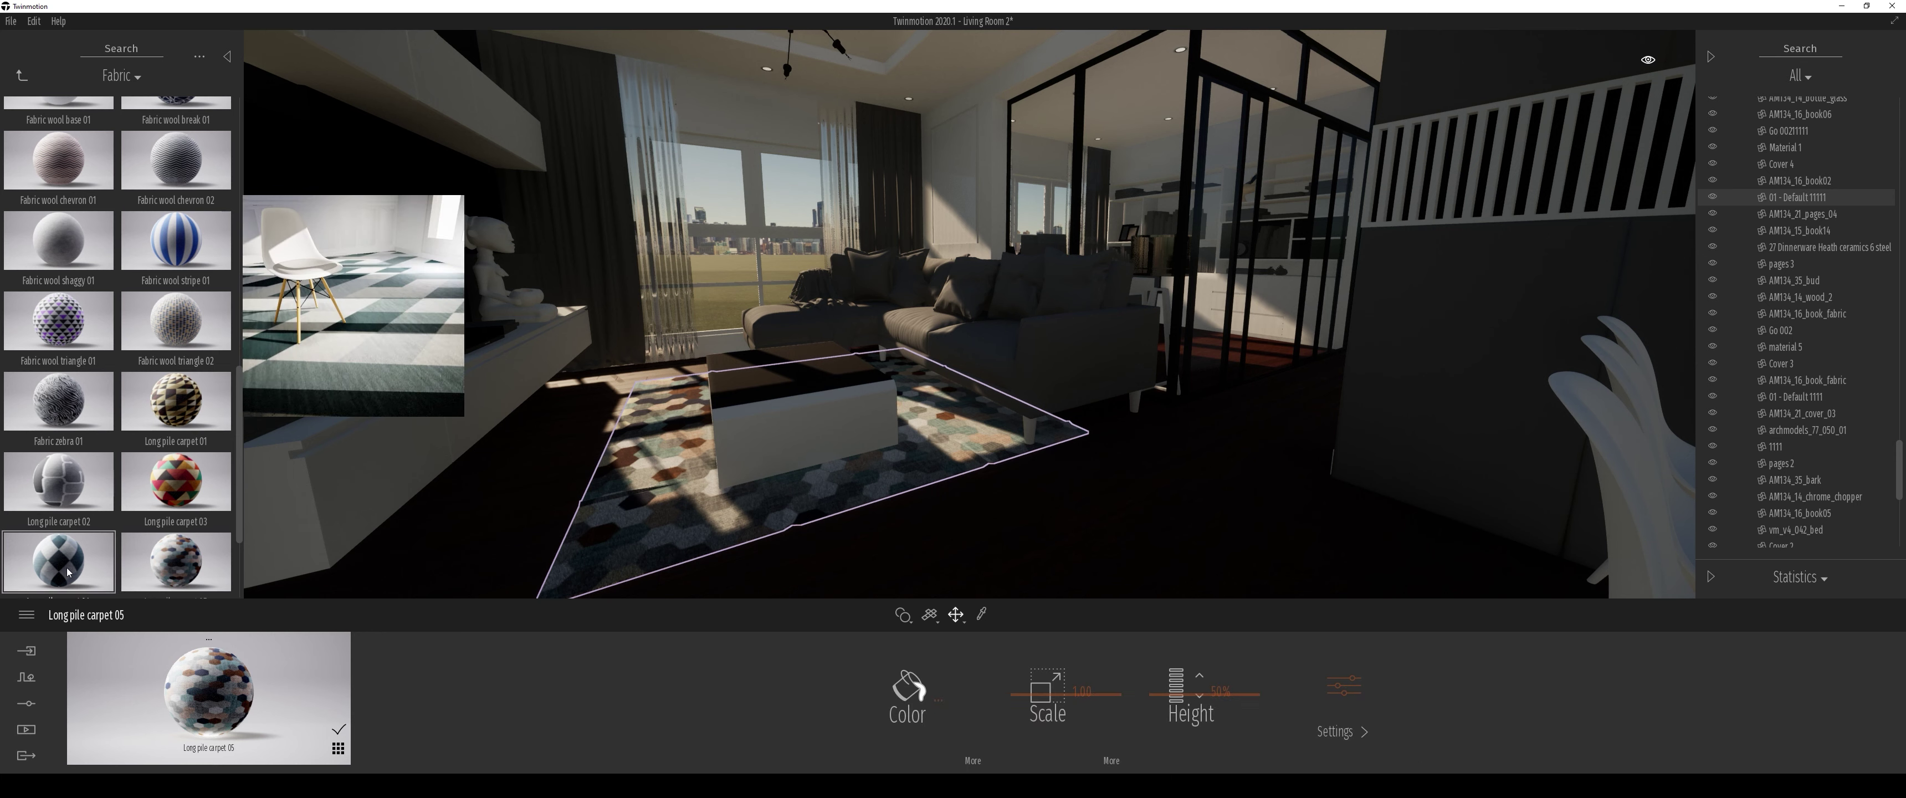
left_click_drag(75, 503, 698, 520)
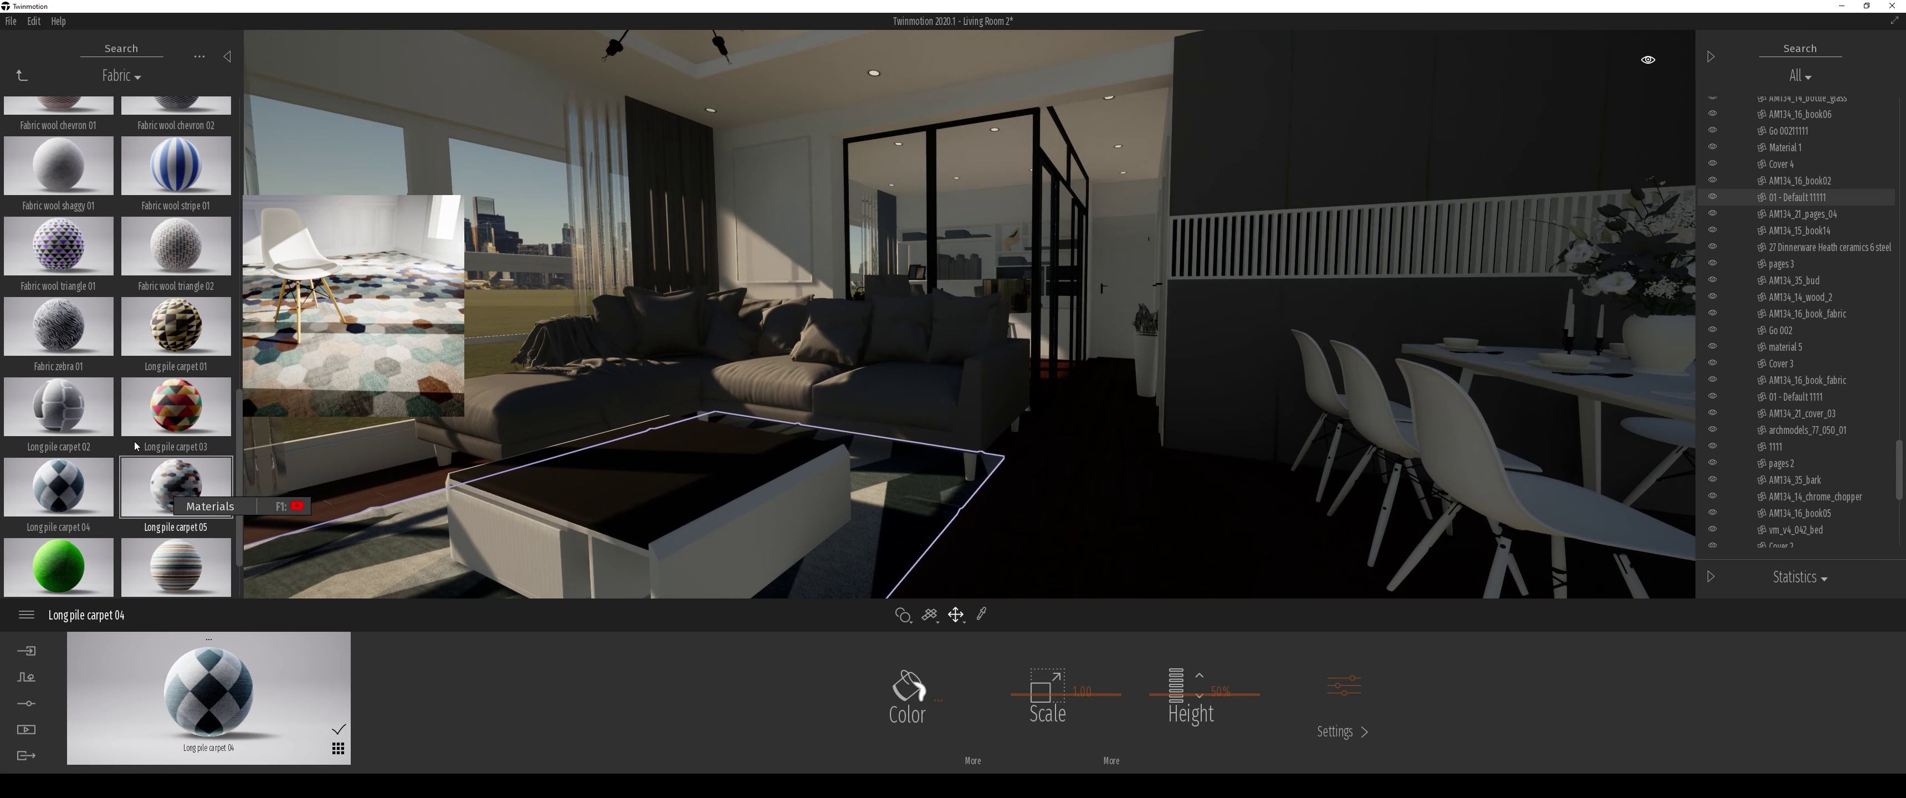
left_click_drag(58, 405, 403, 547)
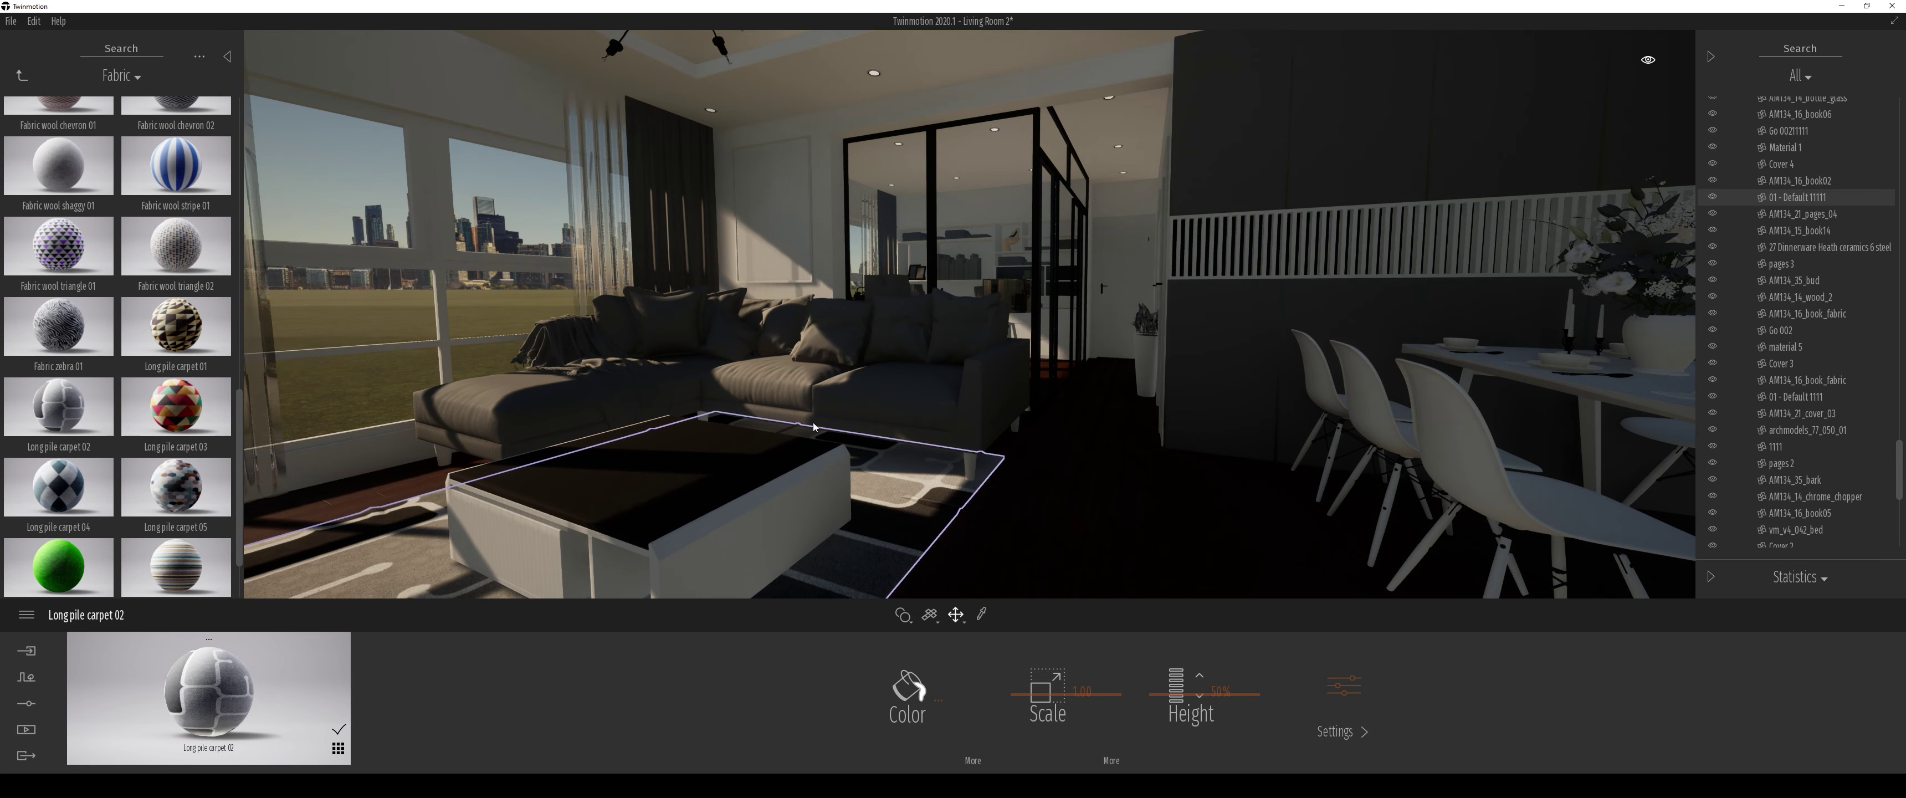
mouse_move(403, 548)
right_mouse_down()
mouse_move(474, 585)
mouse_move(385, 577)
mouse_move(473, 578)
right_mouse_up()
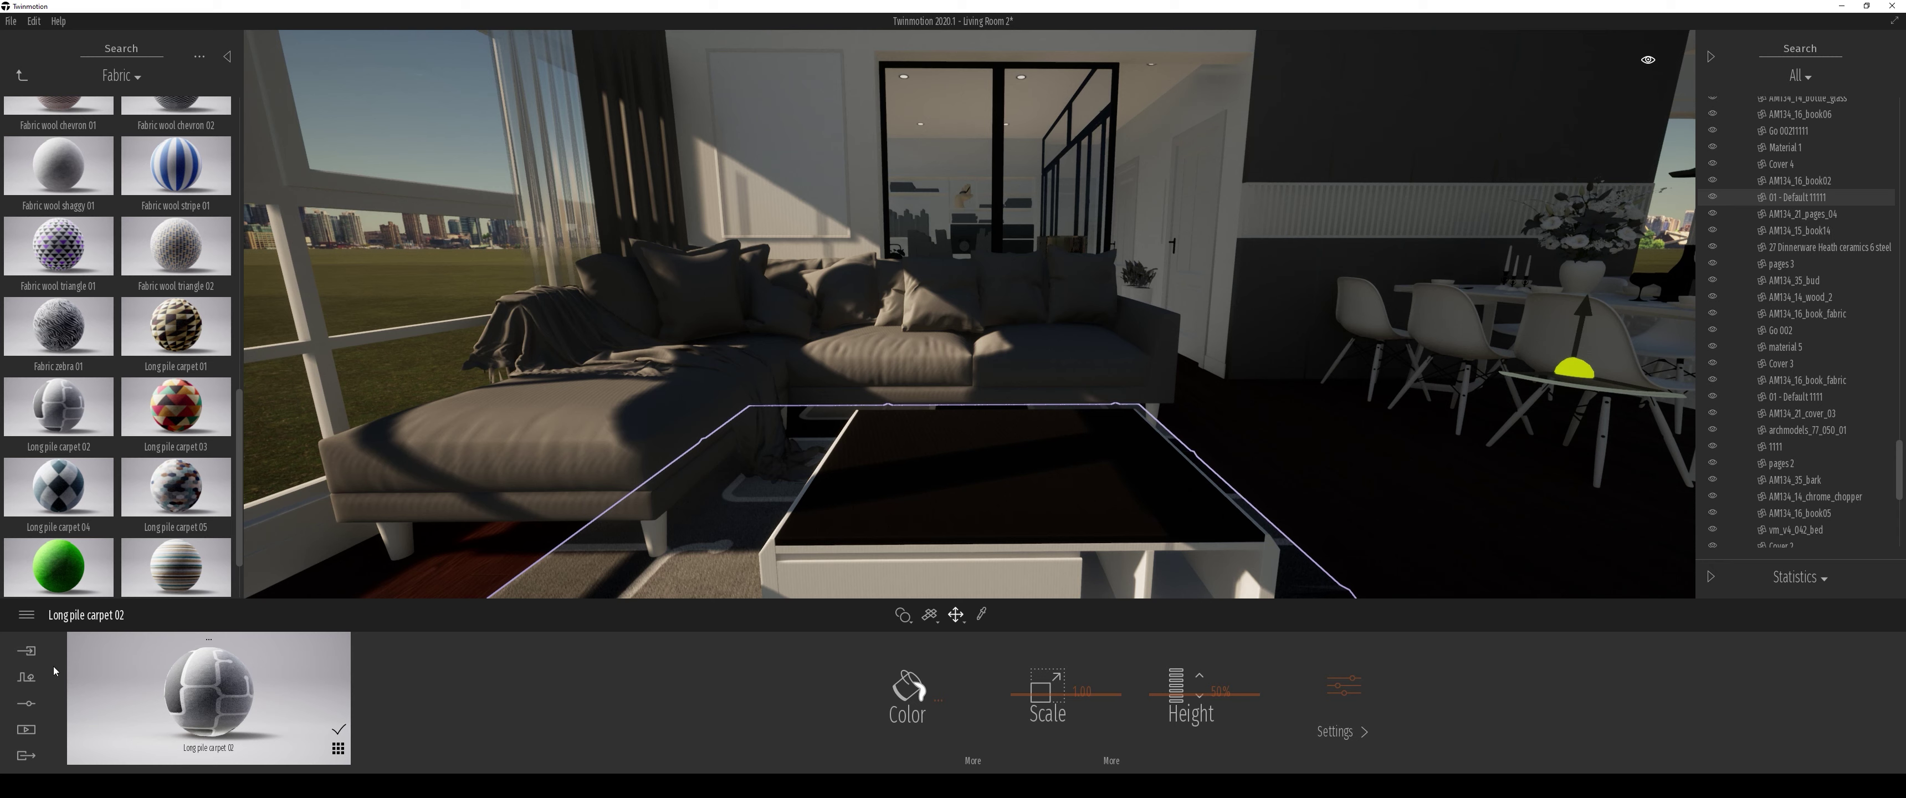
Step: Push the Weather slider from sunny toward a cloudy, overcast sky
left_click(28, 678)
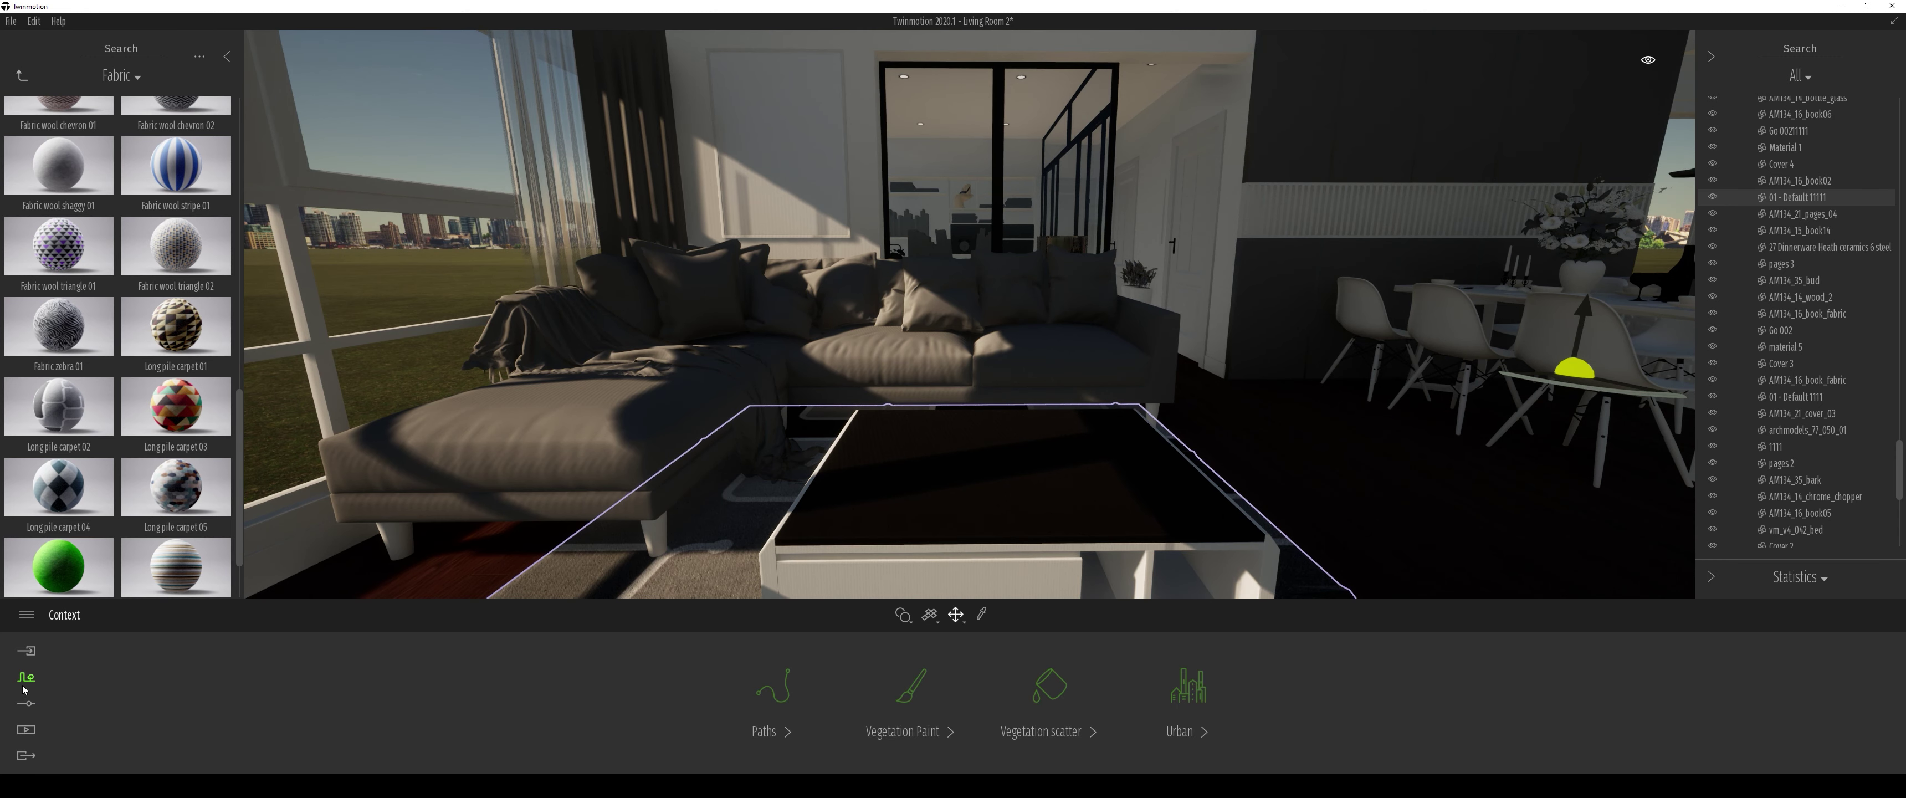
left_click(25, 707)
left_click(1048, 696)
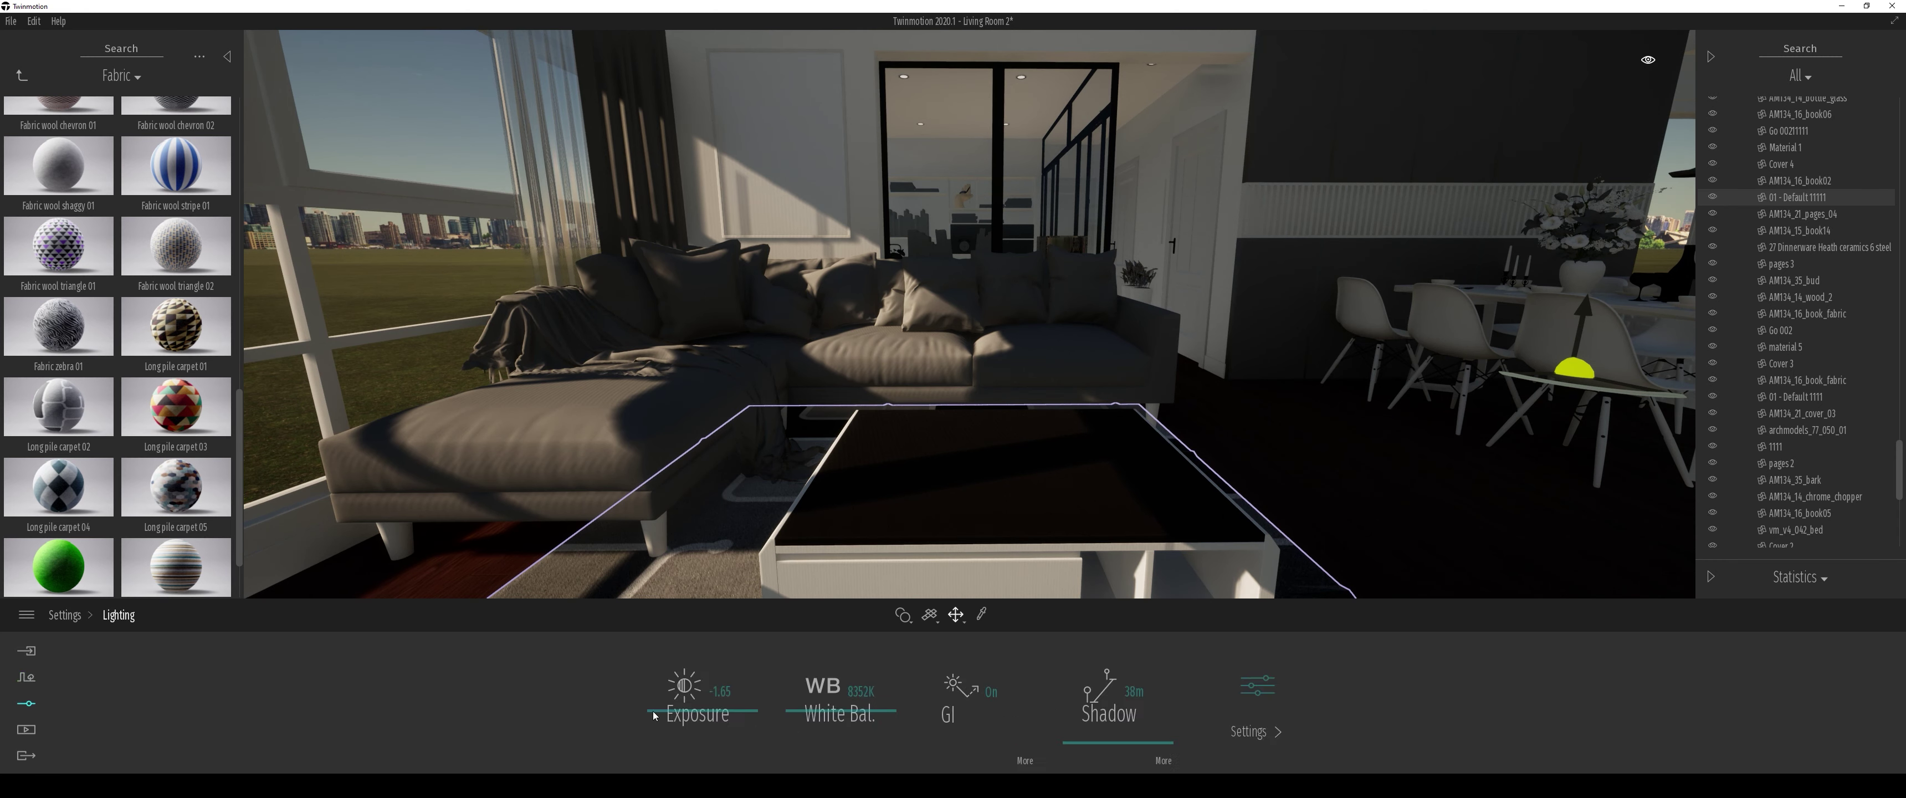
left_click(65, 615)
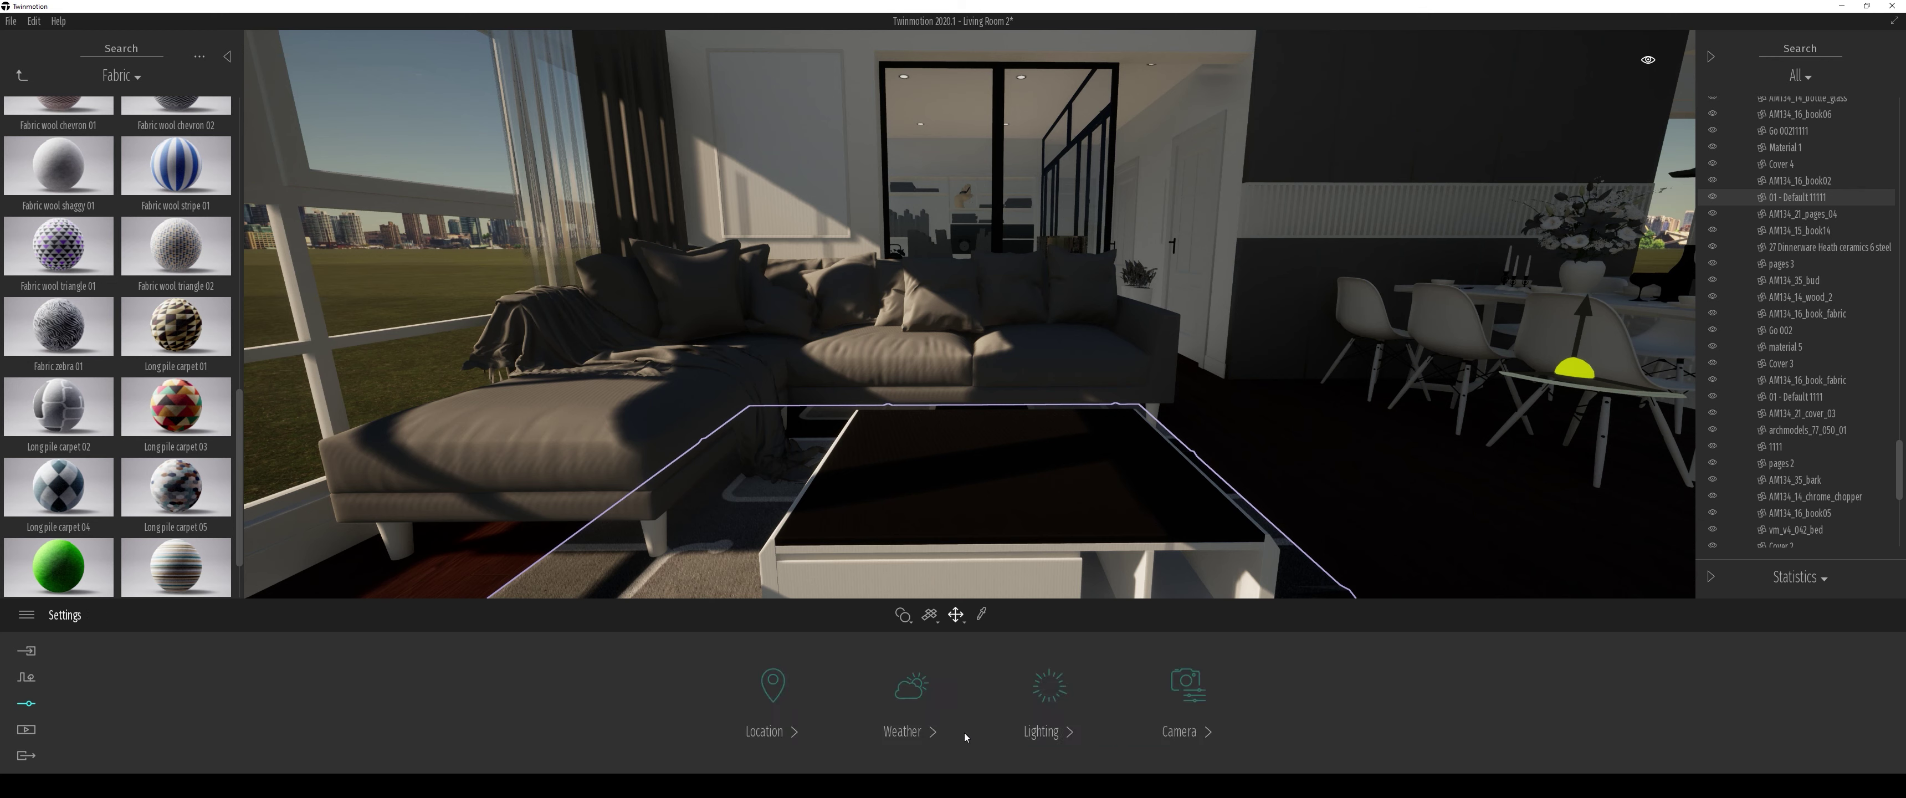
left_click(912, 689)
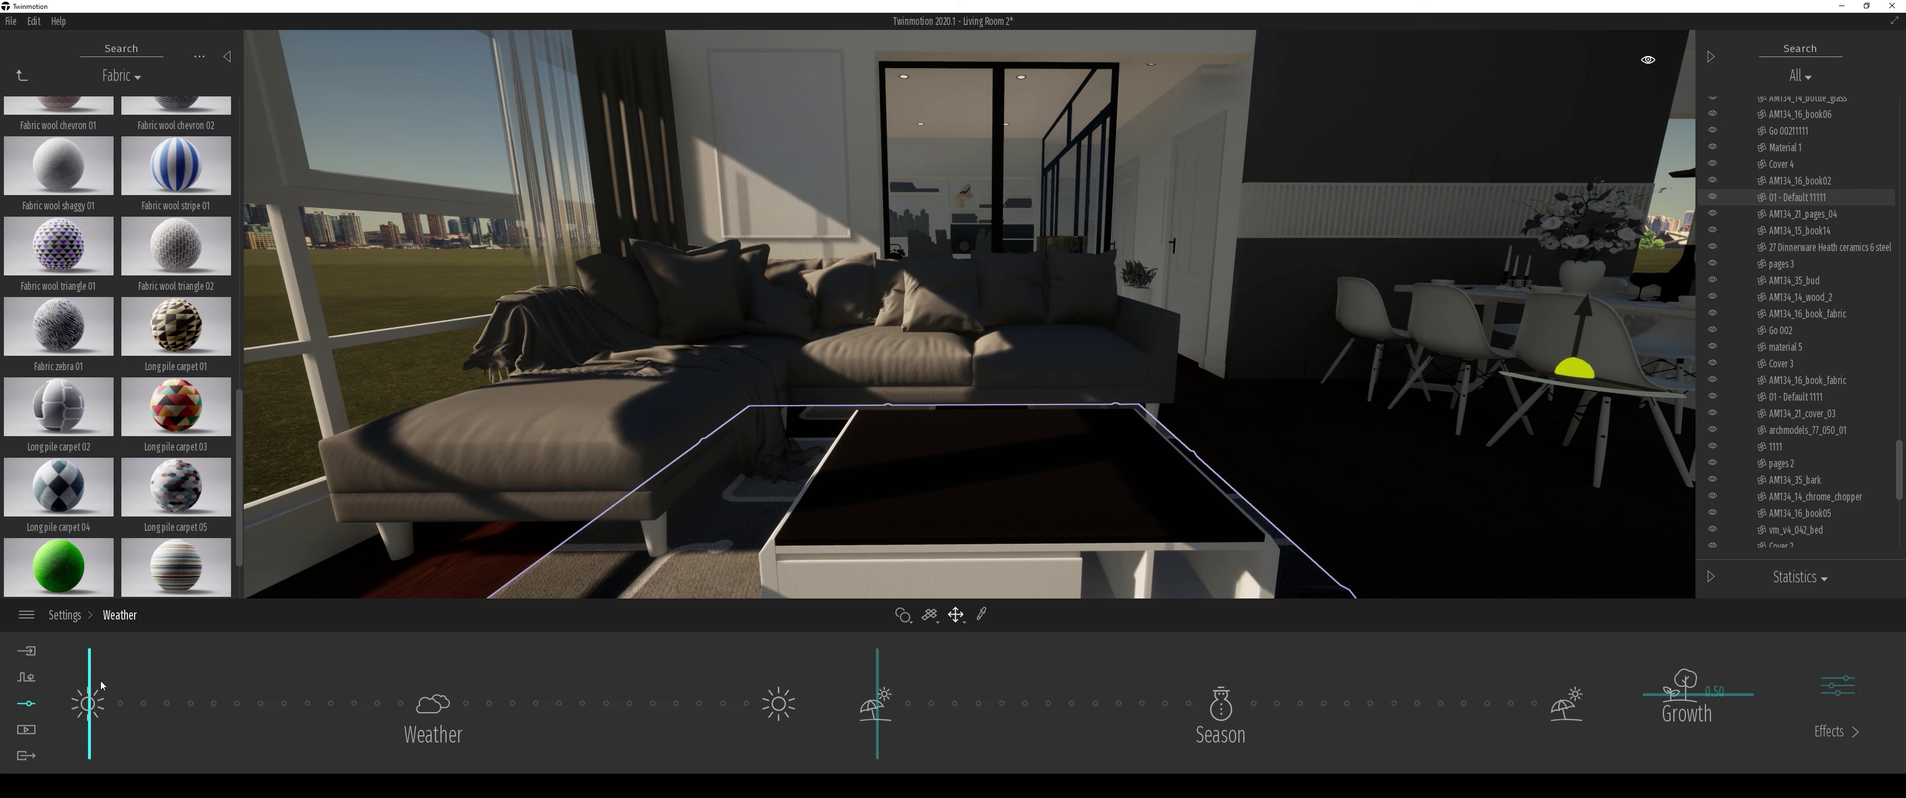
mouse_move(159, 690)
left_mouse_down()
mouse_move(265, 699)
mouse_move(31, 710)
left_mouse_up()
left_click_drag(312, 713, 248, 721)
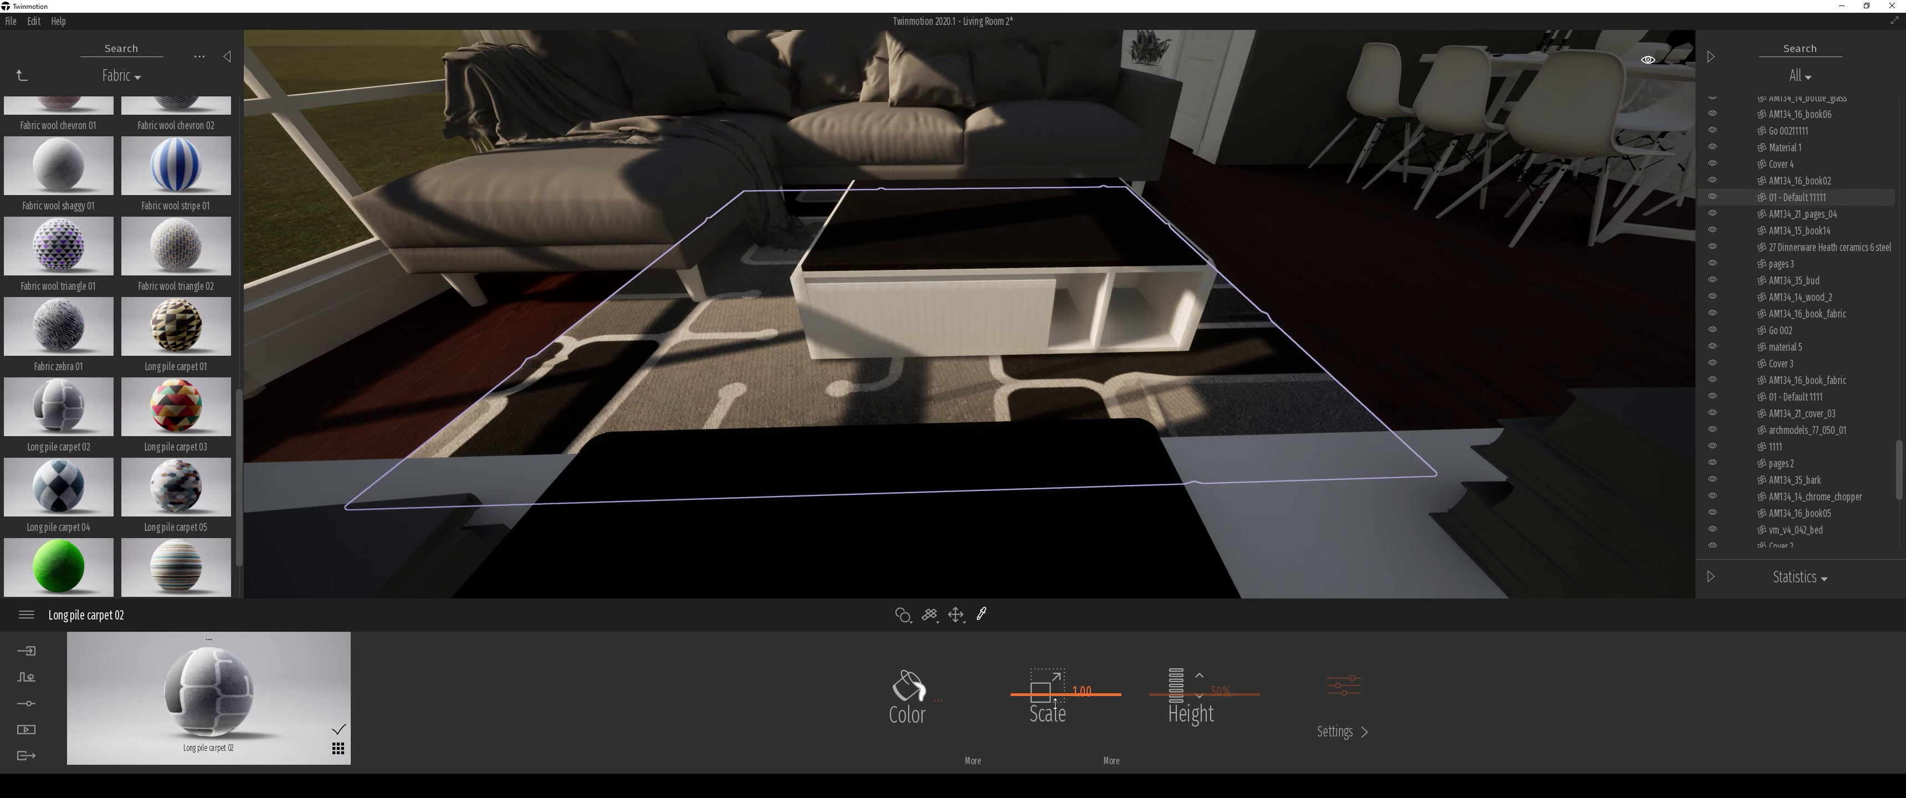
Step: Lower the Long pile carpet 02 Scale slider from 1.00 to 0.44
left_click_drag(1054, 697, 1056, 730)
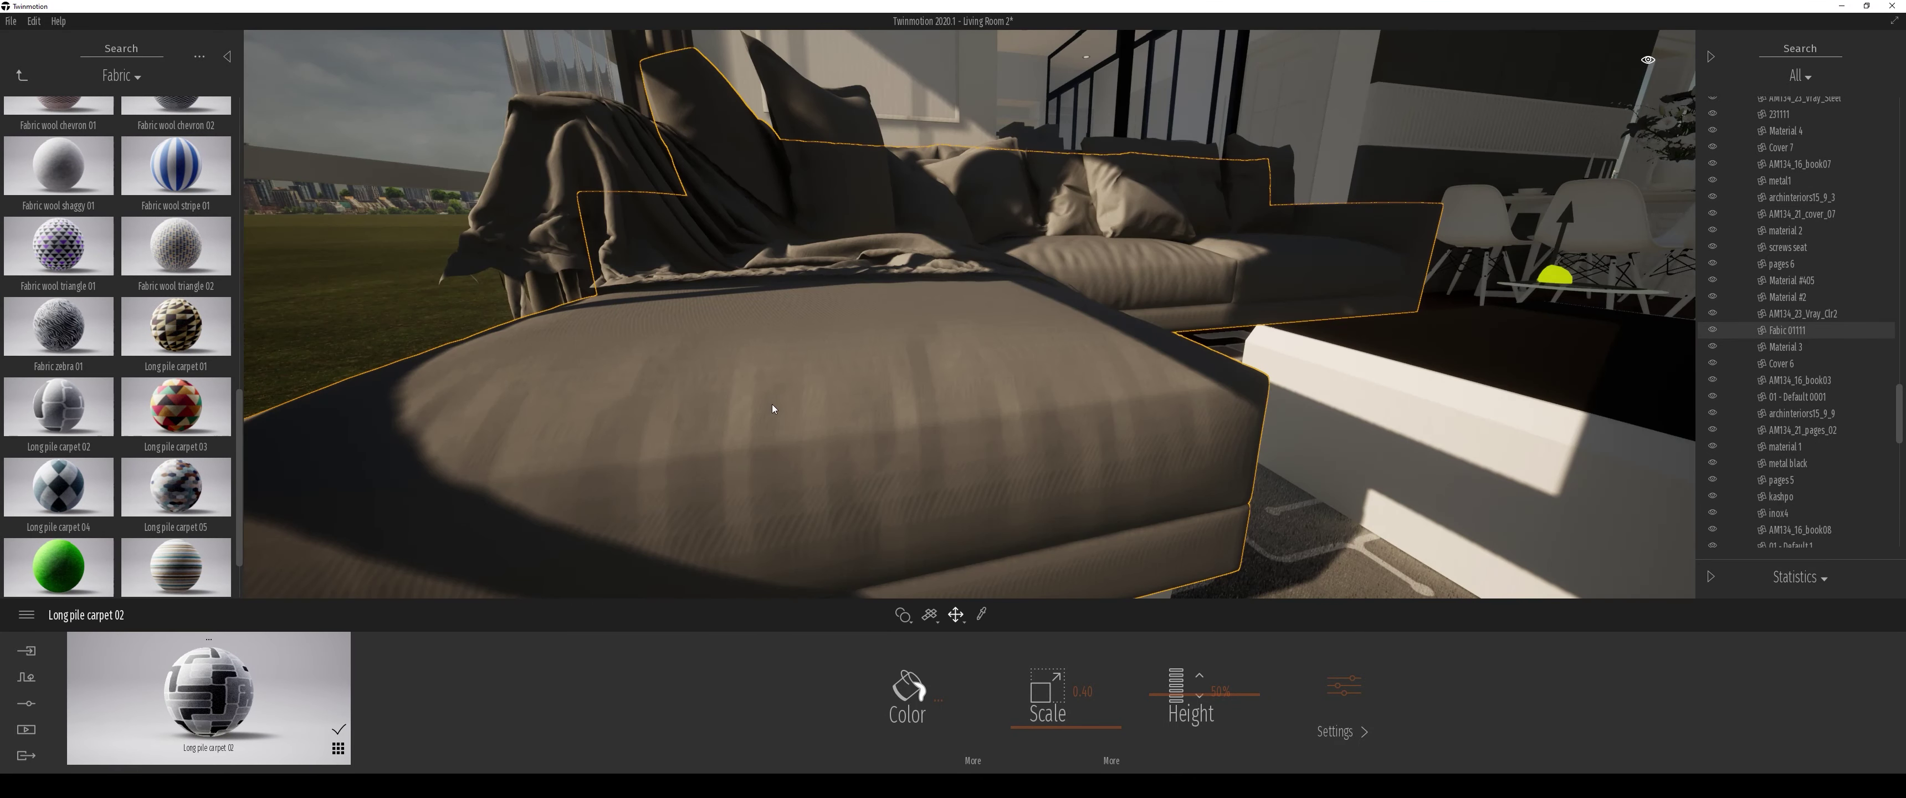
Step: Give the sofa Fabric wool shaggy 01 with larger scale and more reflection
left_click_drag(67, 201, 806, 397)
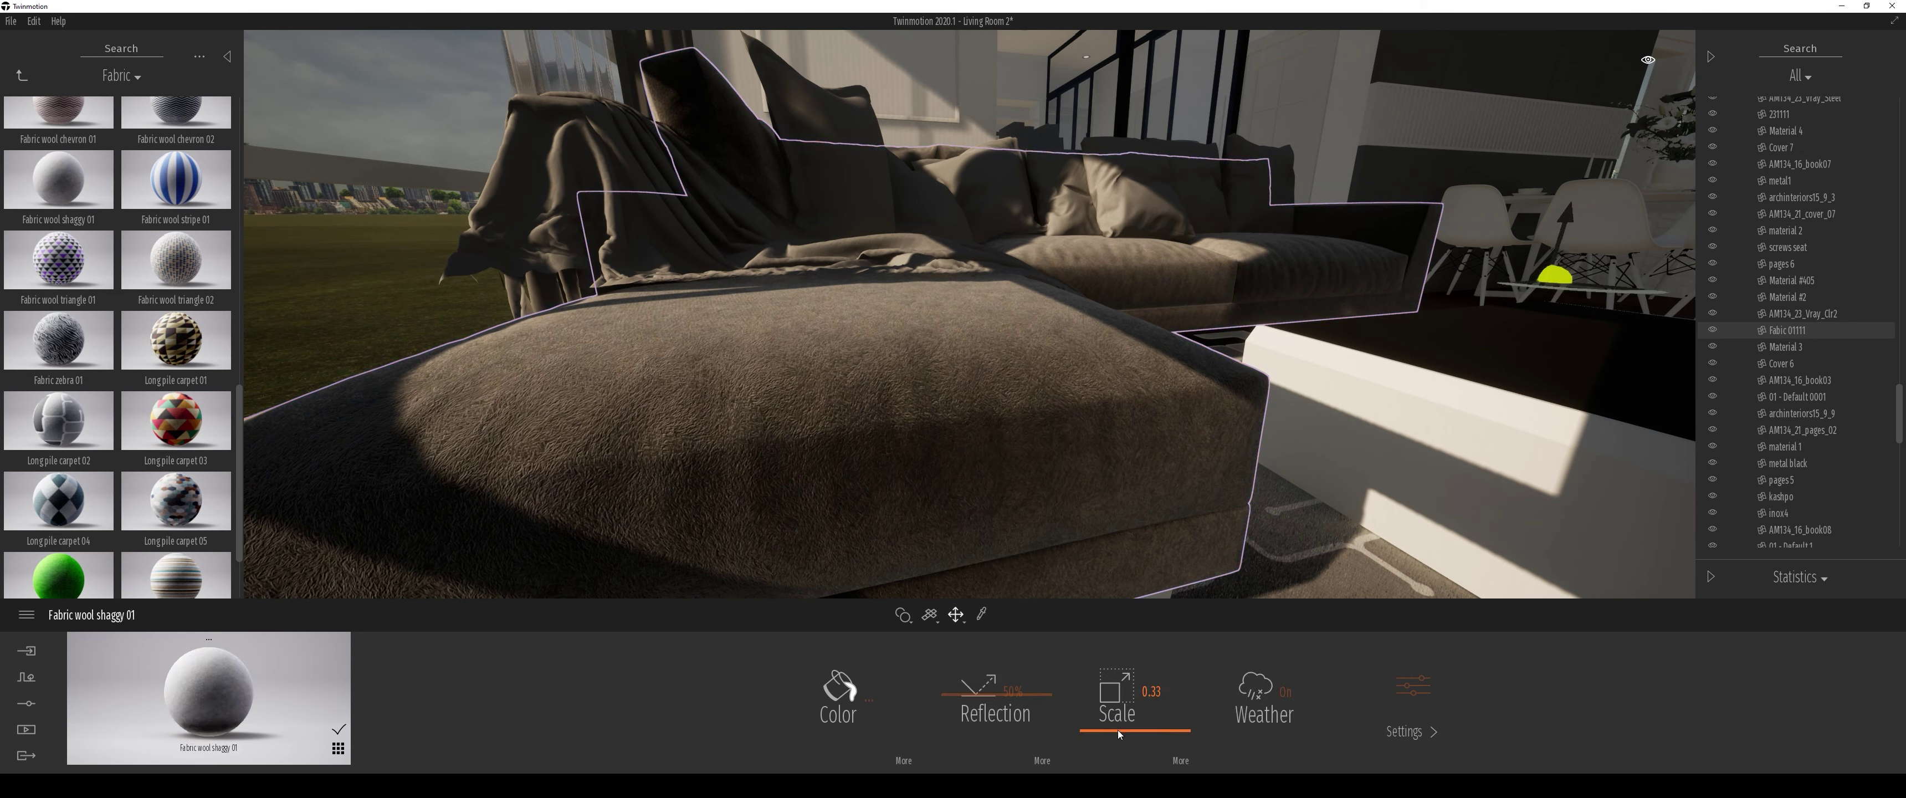
left_click_drag(1119, 734, 1121, 740)
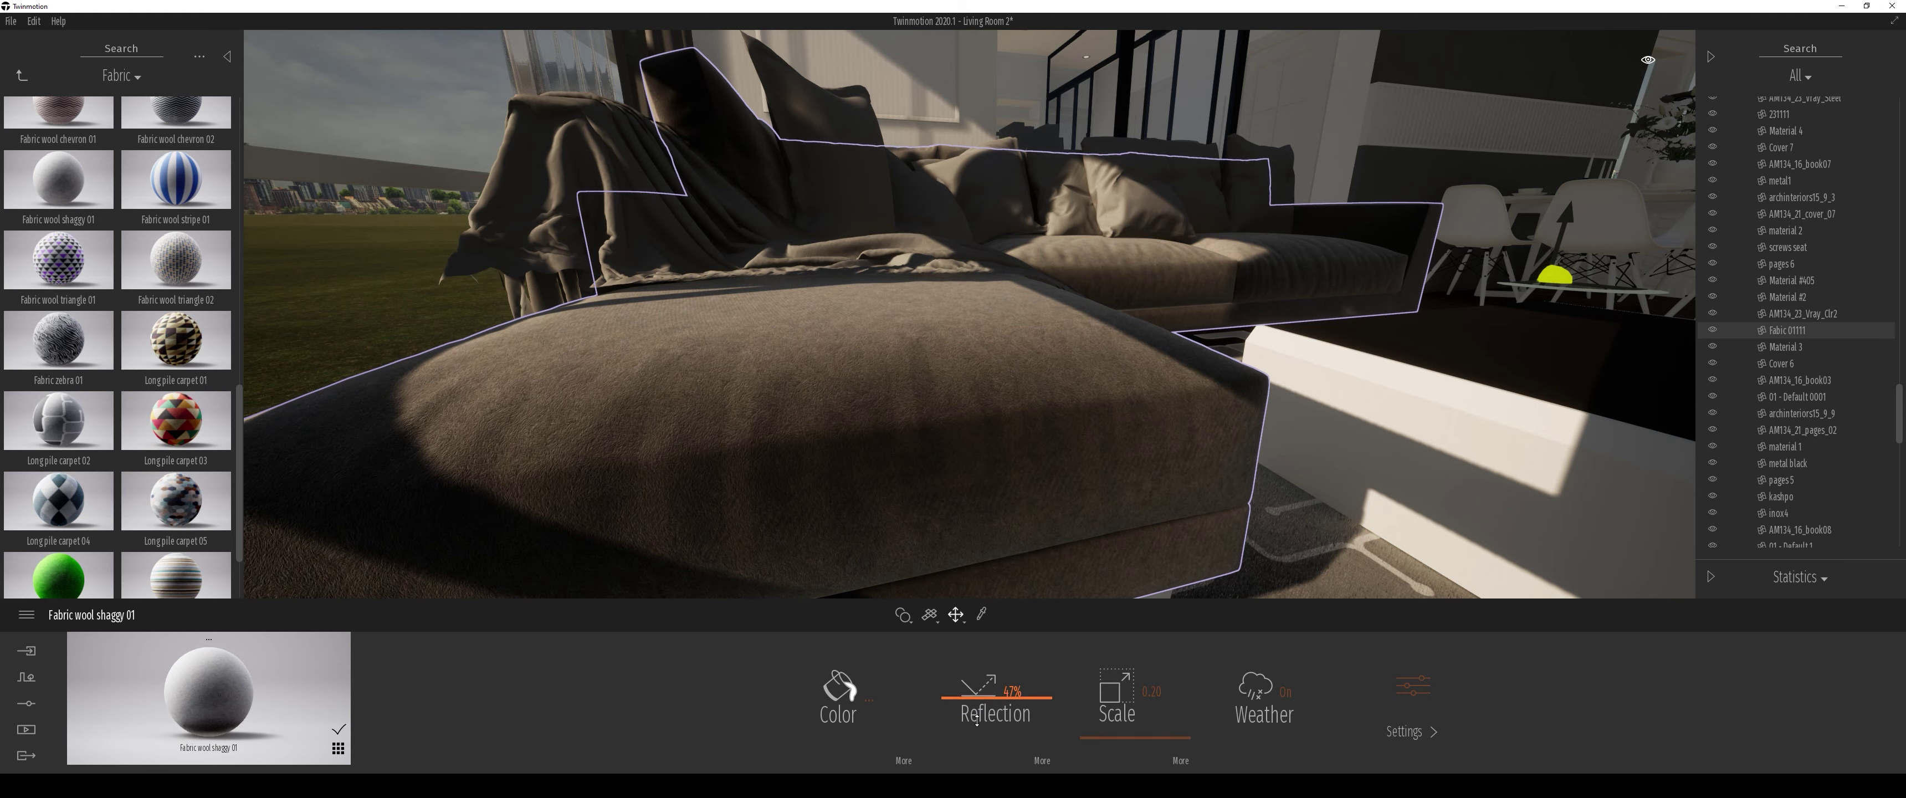
left_click_drag(980, 694, 989, 592)
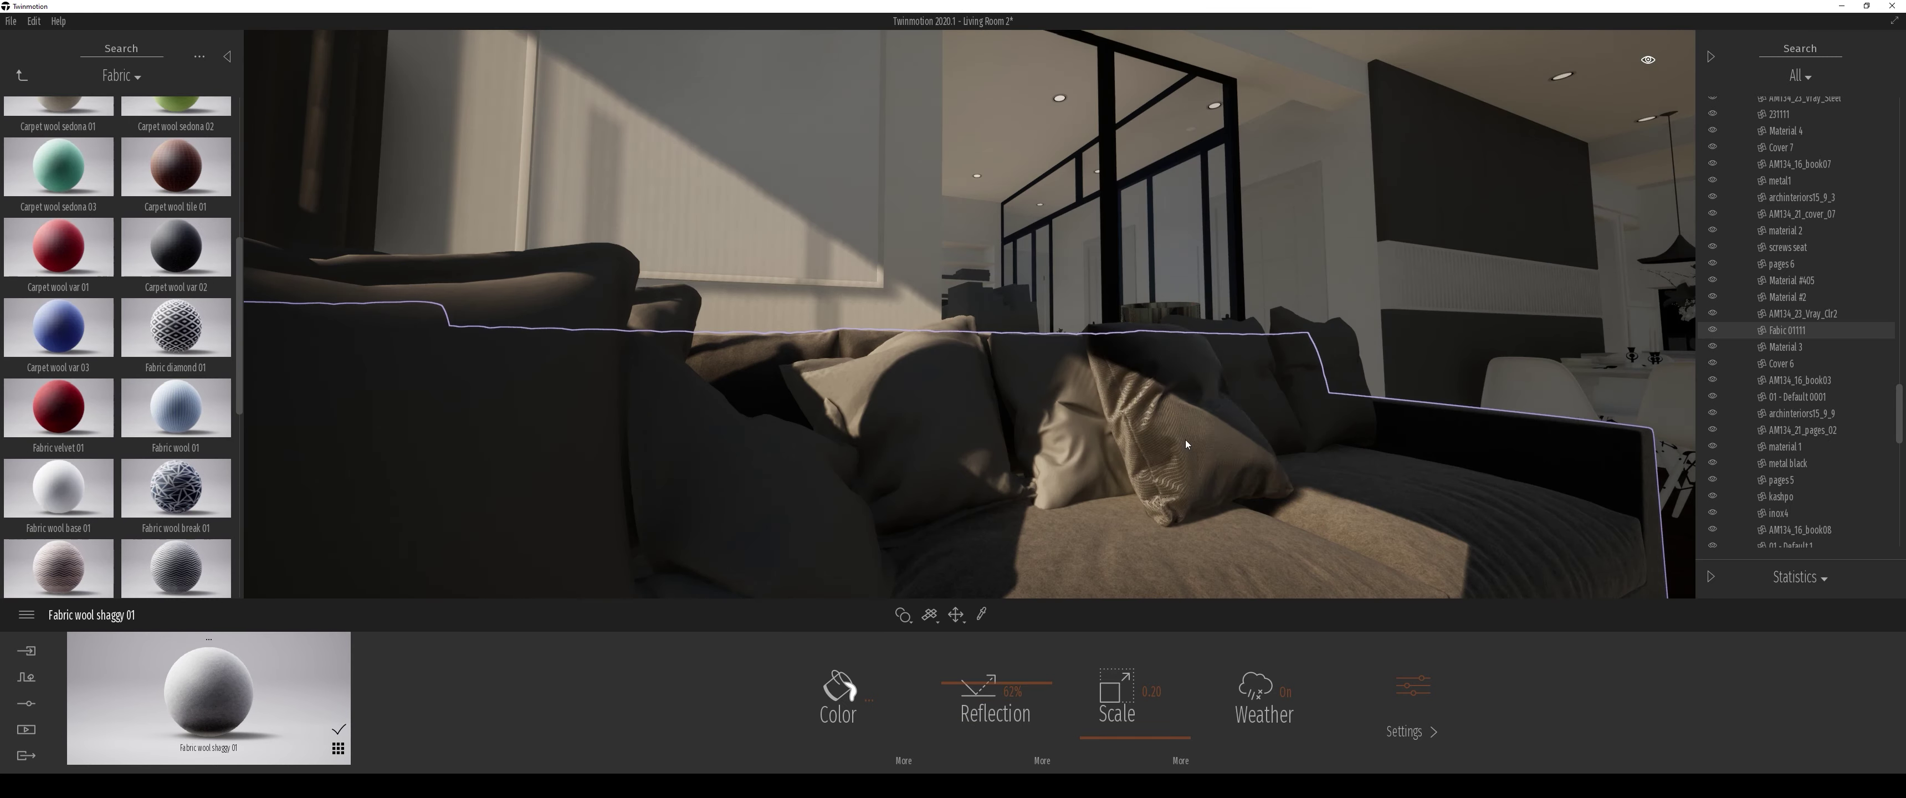
Step: Apply Fabric wool break 01 to the pillows, including the centre pillow
scroll(119, 445, "down", 5)
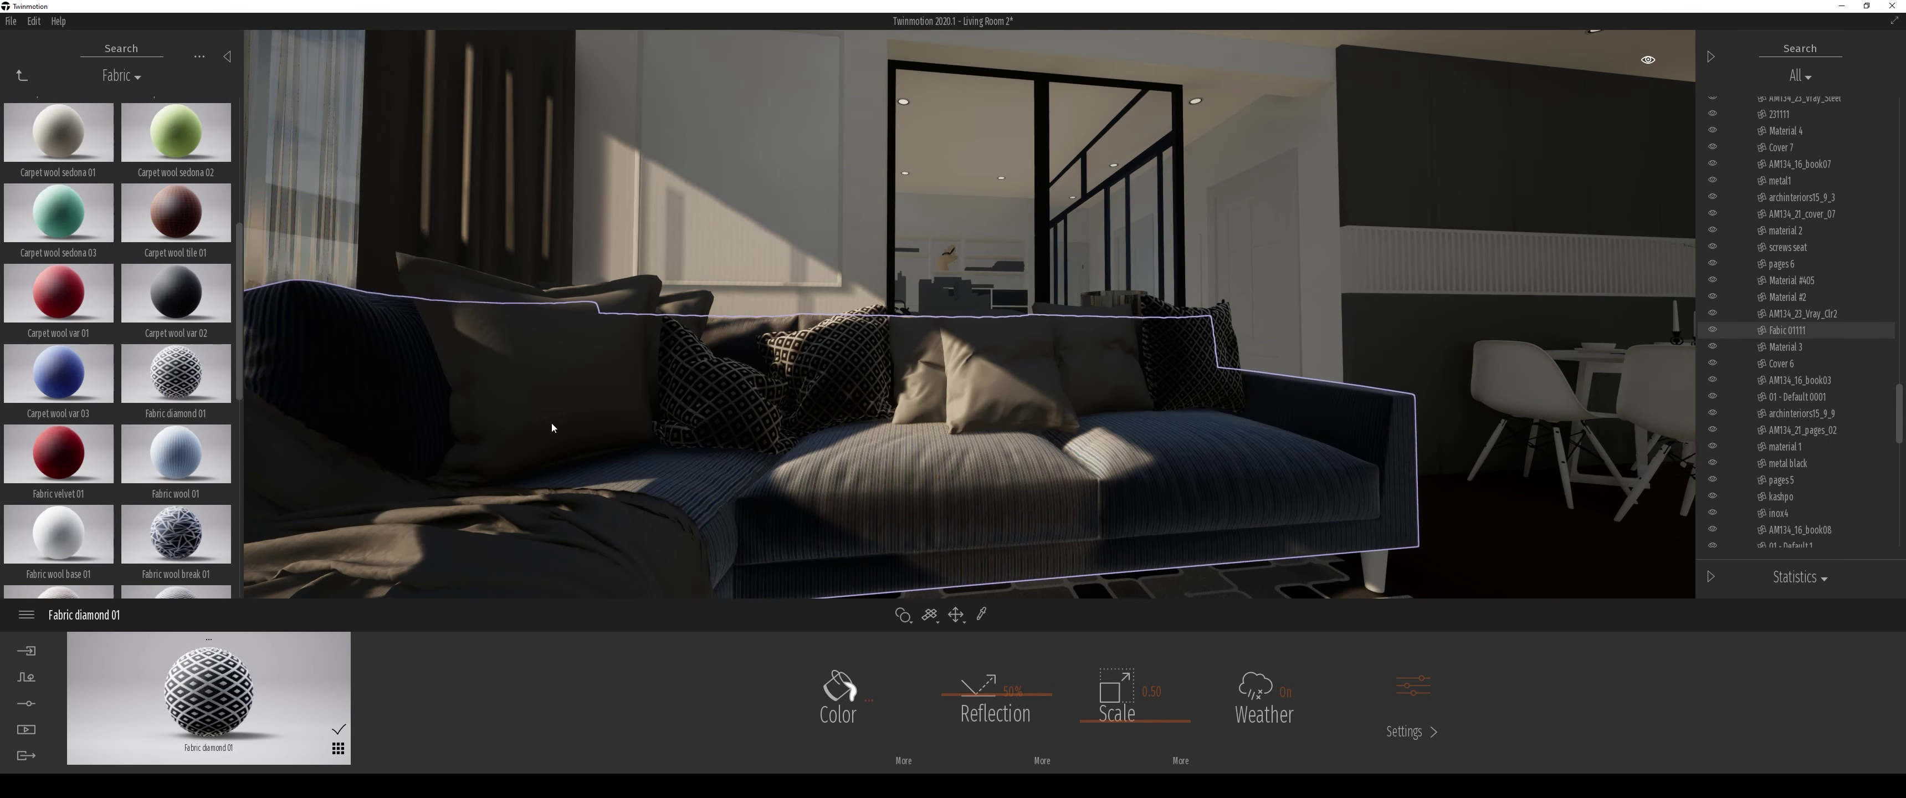
left_click_drag(175, 233, 1004, 379)
left_click_drag(1117, 717, 1132, 666)
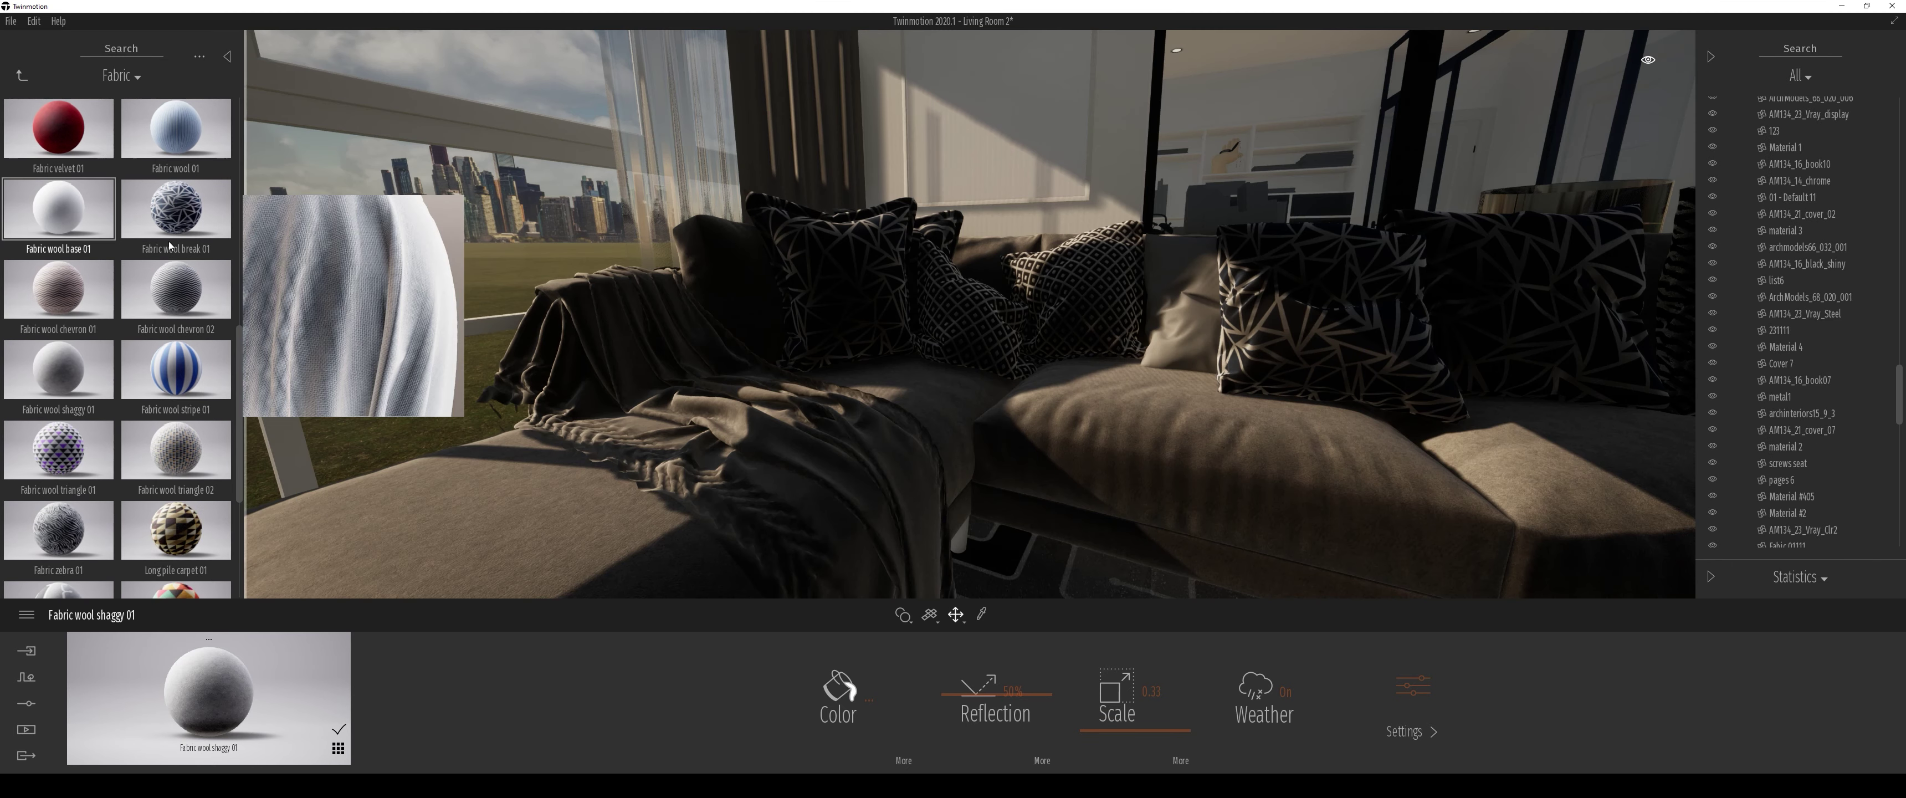
Step: Give the throw a coarse Fabric wool shaggy 01 and the chandelier globes glass
left_click_drag(59, 377, 777, 413)
left_click(799, 524)
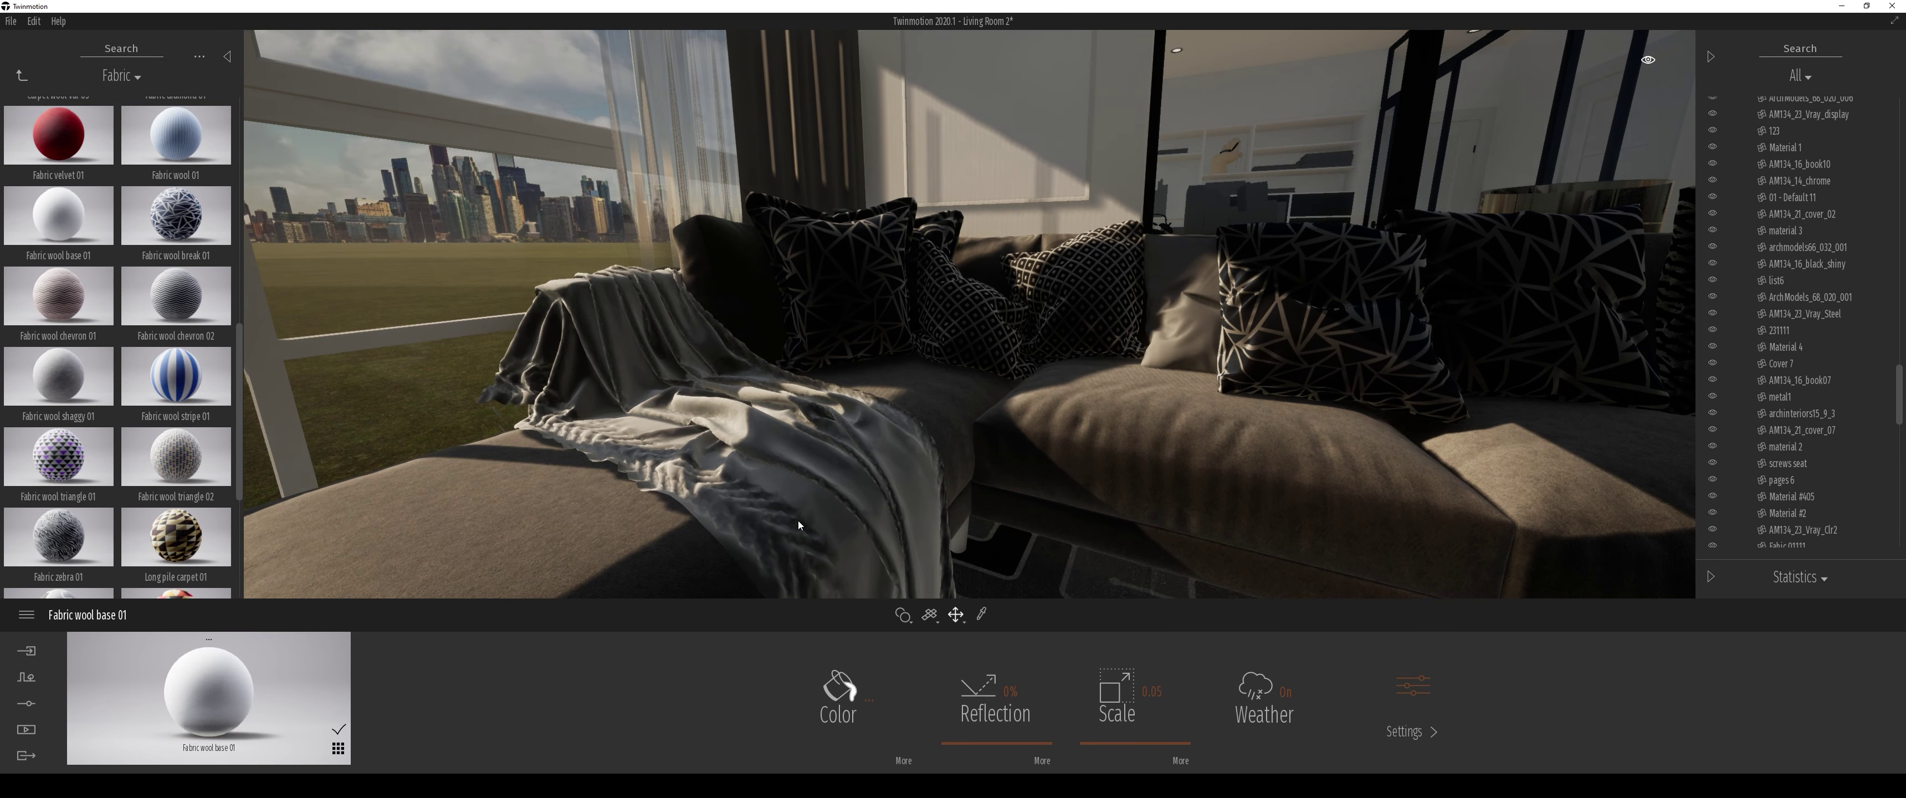
mouse_move(1136, 722)
left_mouse_down()
mouse_move(1136, 661)
mouse_move(1135, 720)
left_mouse_up()
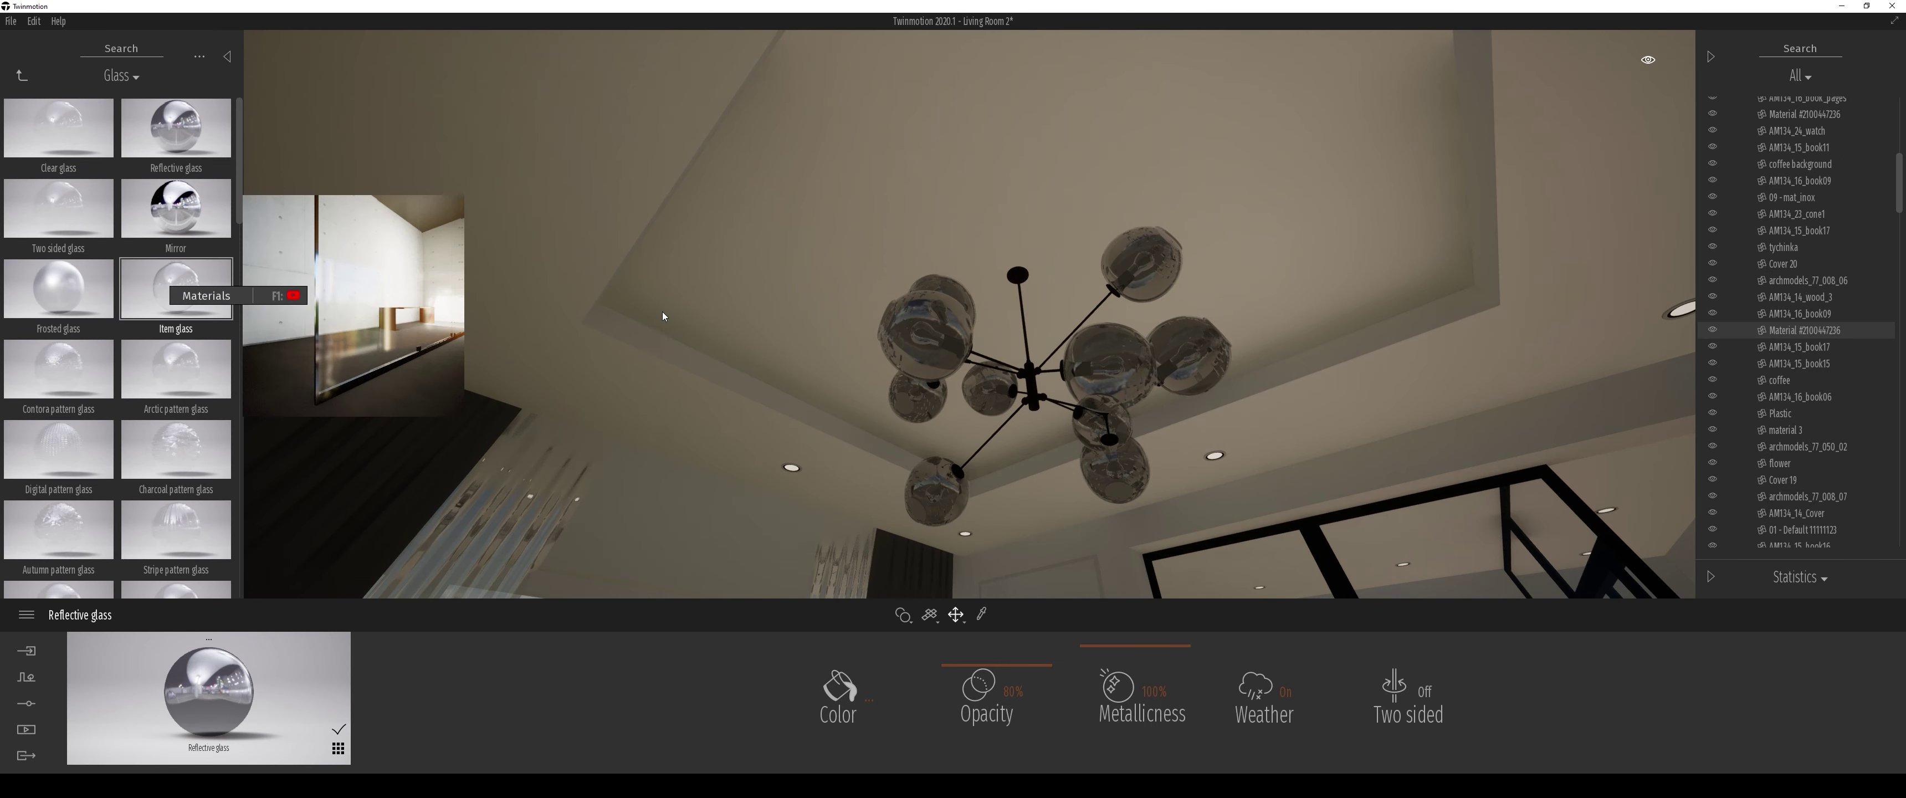
left_click_drag(176, 128, 1181, 269)
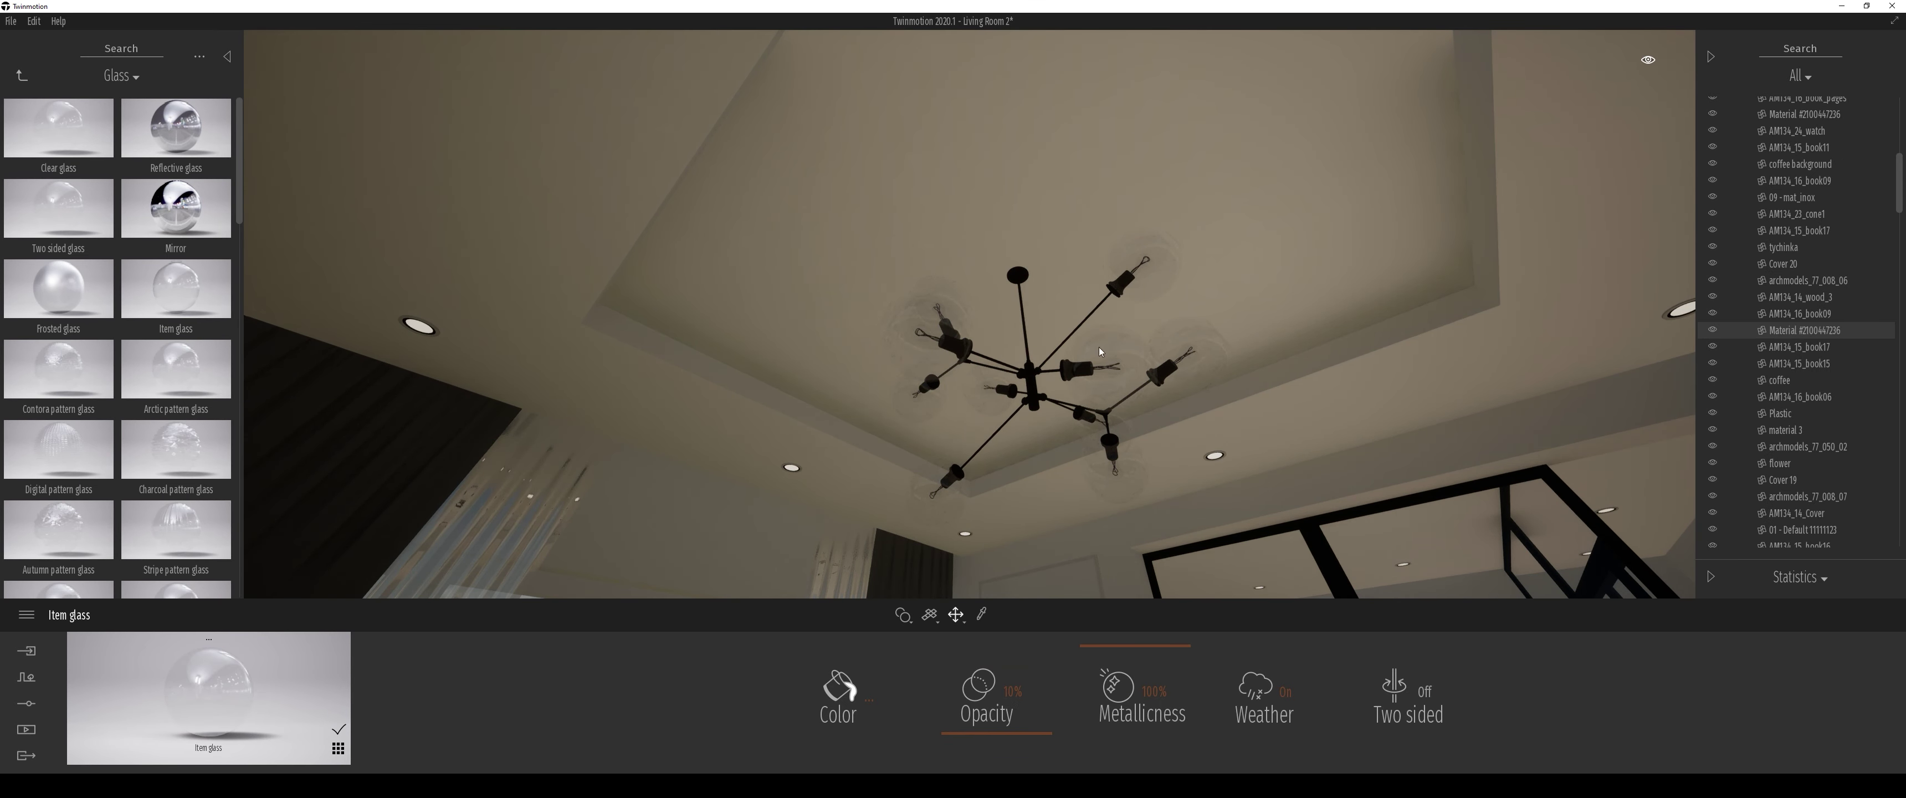
Step: Set the chandelier glass to about 78% metallicness and make the globes highly reflective
left_click_drag(1158, 650, 1147, 732)
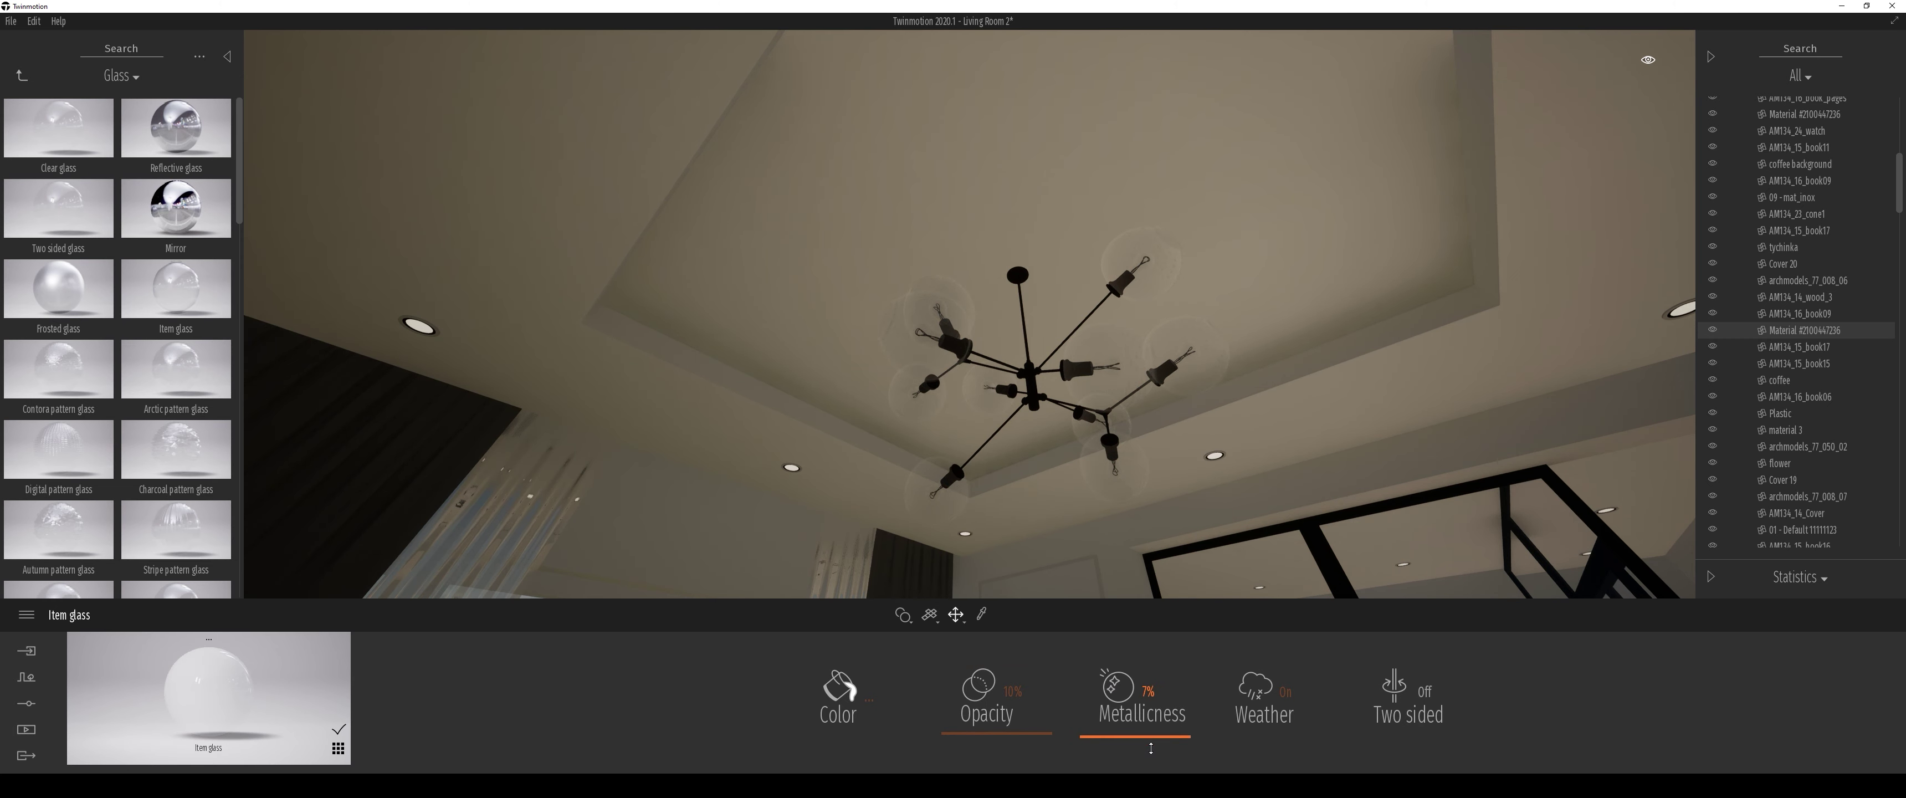
mouse_move(1157, 661)
left_mouse_down()
mouse_move(1063, 732)
mouse_move(1000, 693)
left_mouse_up()
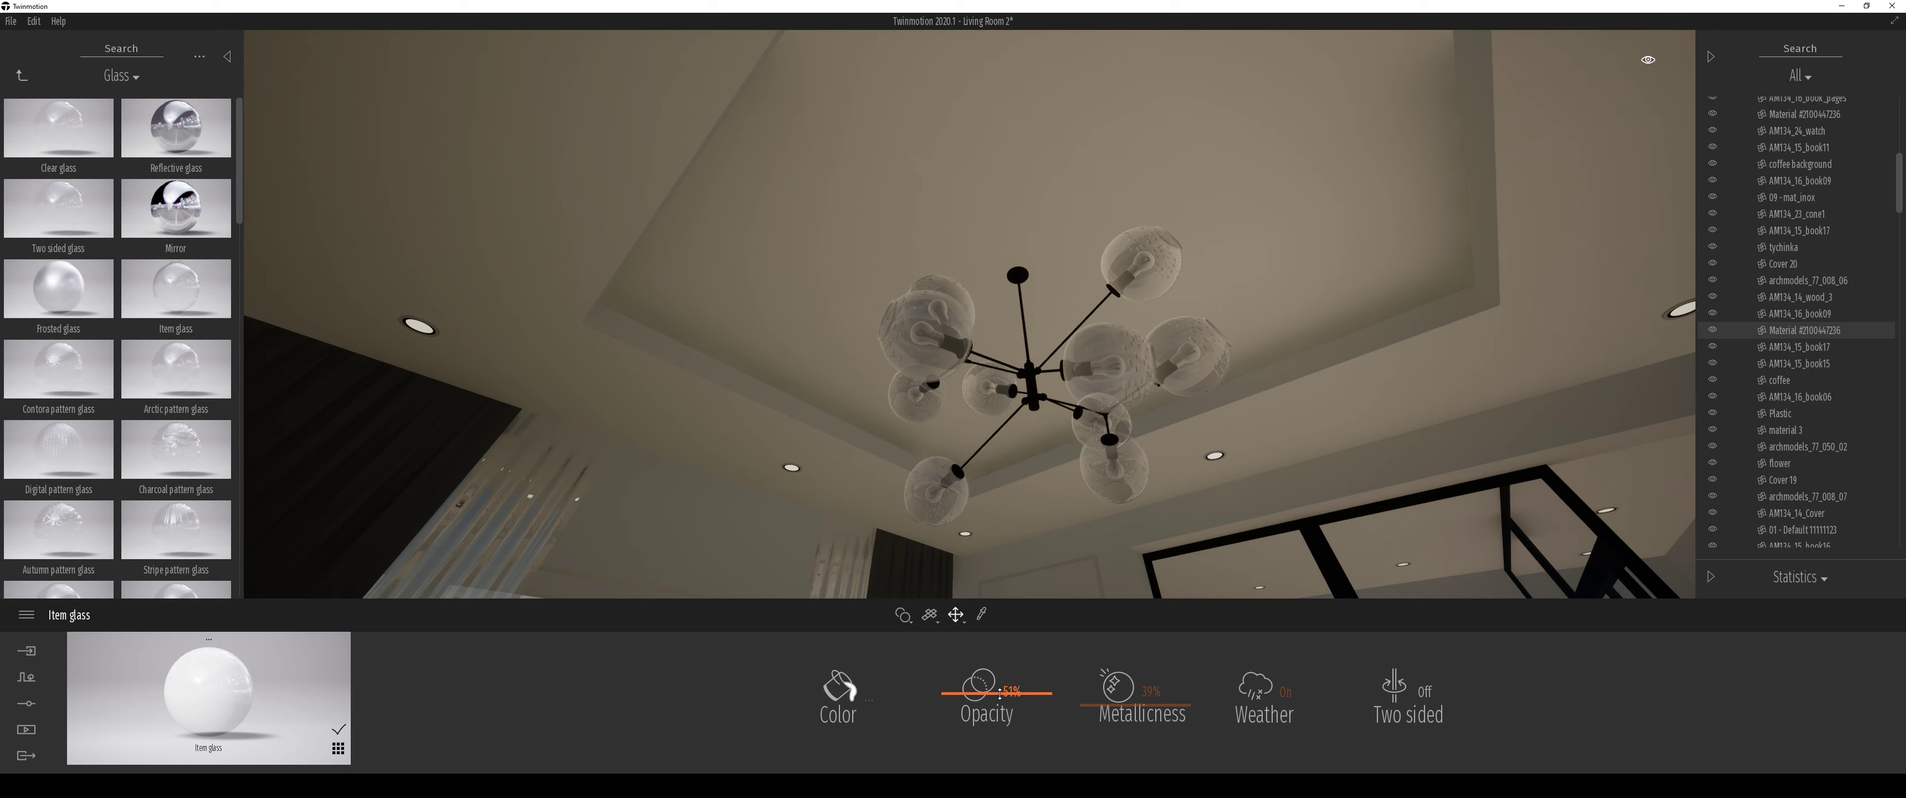
mouse_move(999, 481)
left_mouse_down()
mouse_move(999, 370)
mouse_move(999, 481)
left_mouse_up()
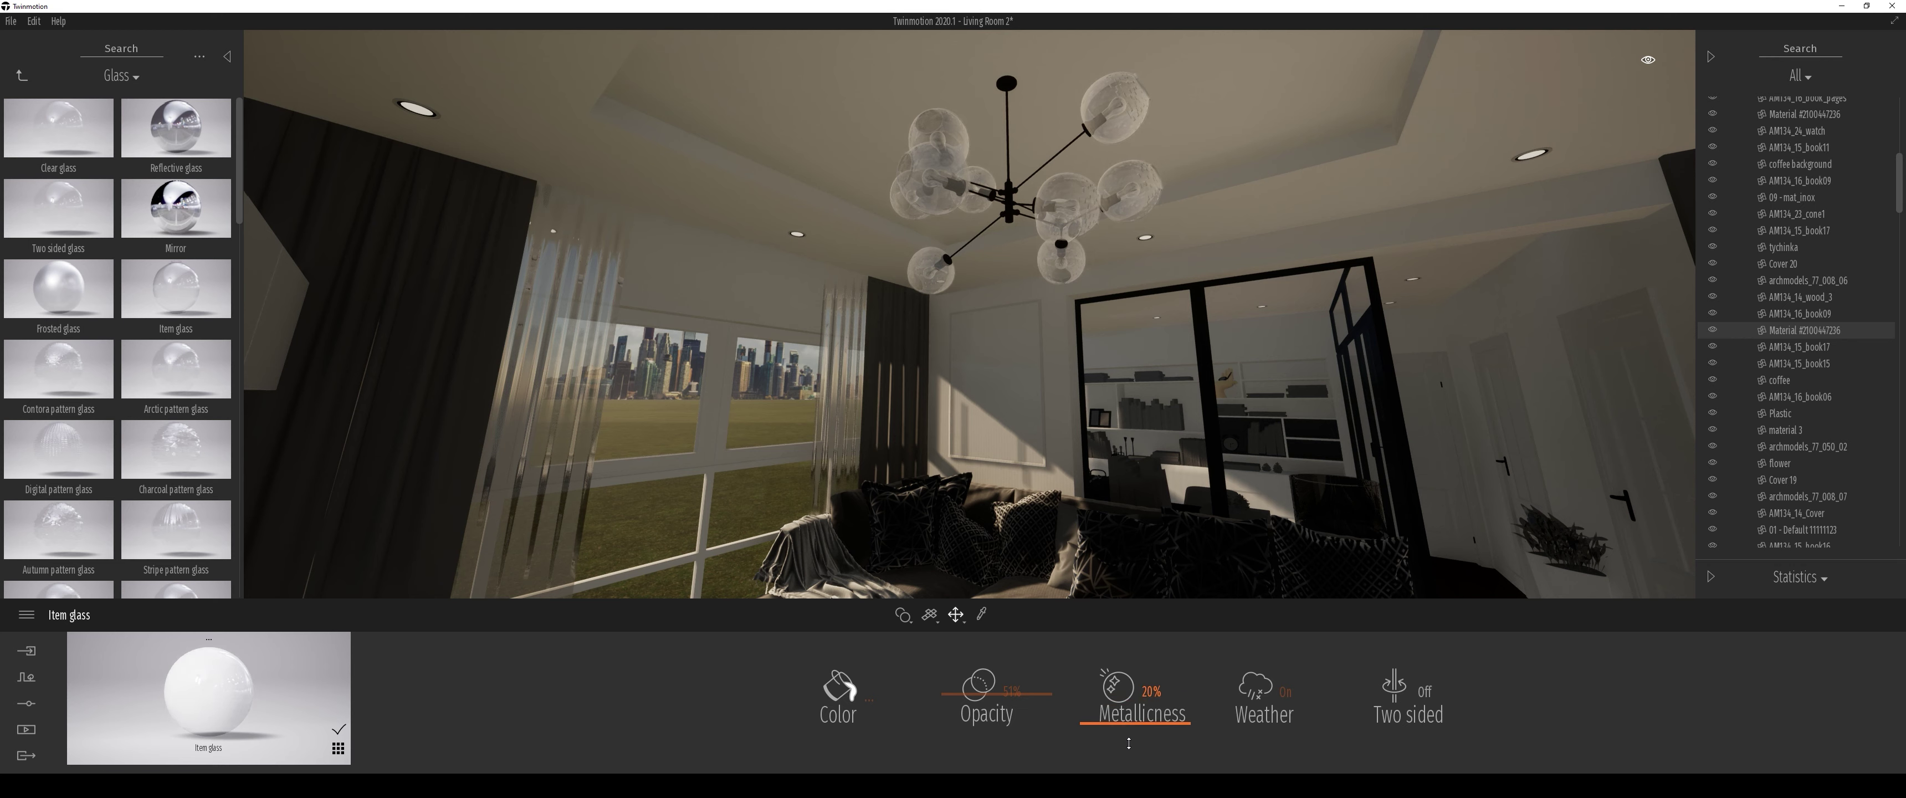
left_click_drag(1130, 753, 1134, 664)
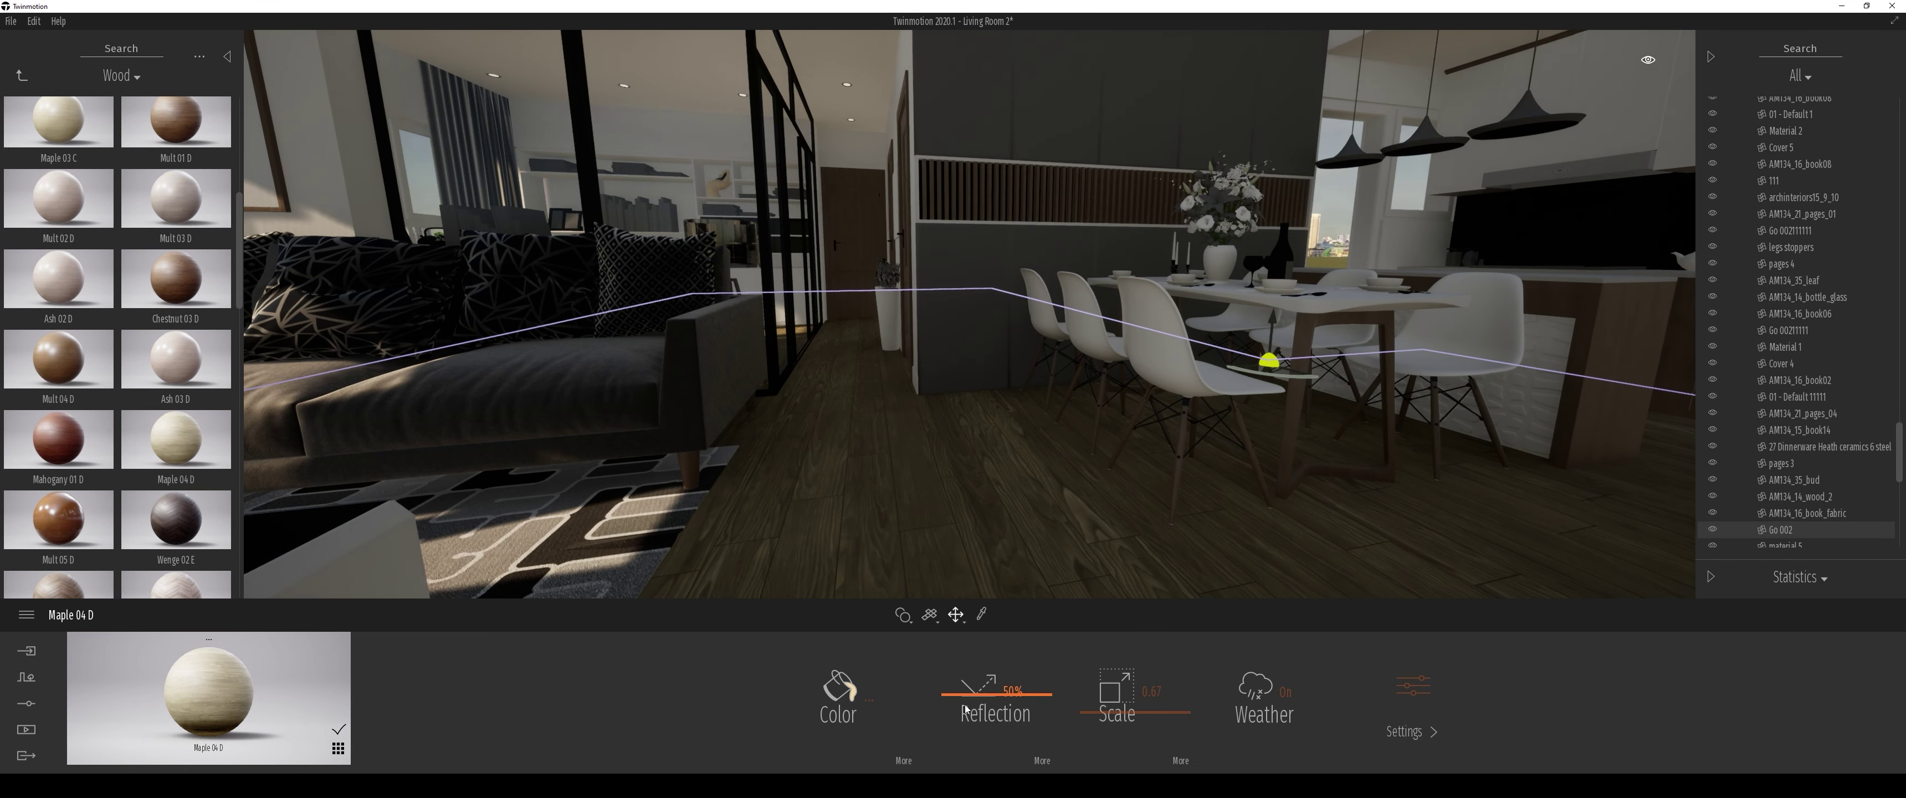
Step: Lower the Maple 04 D floor reflection to 64%, reviewing its settings and colour options
left_click_drag(970, 650, 975, 637)
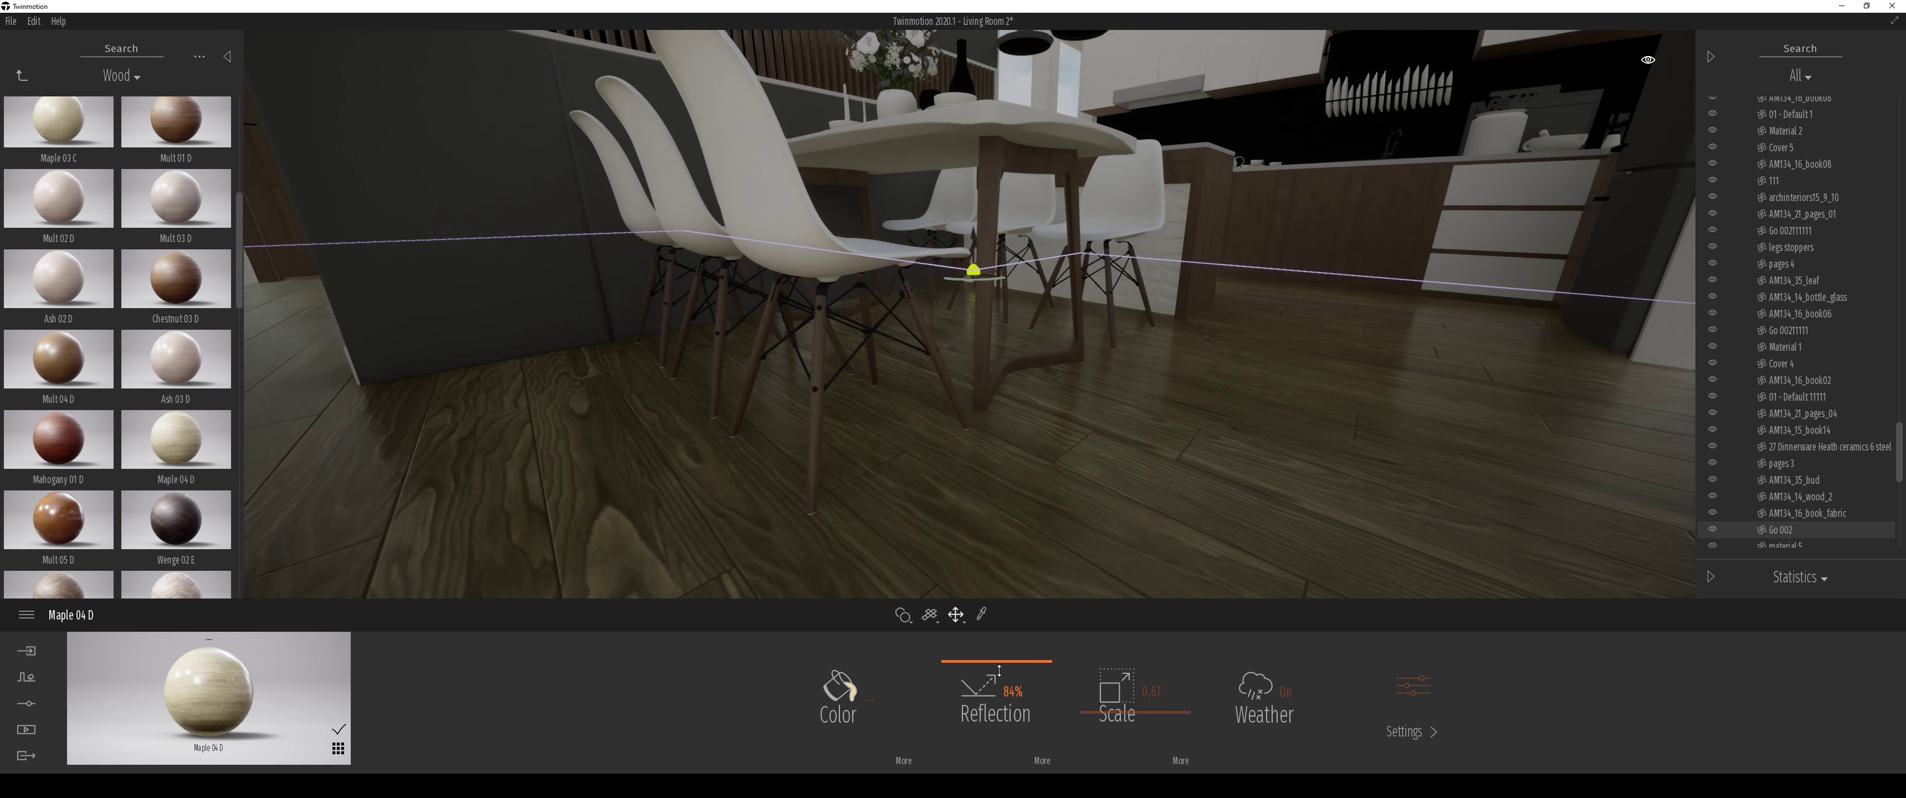
left_click_drag(999, 671, 999, 682)
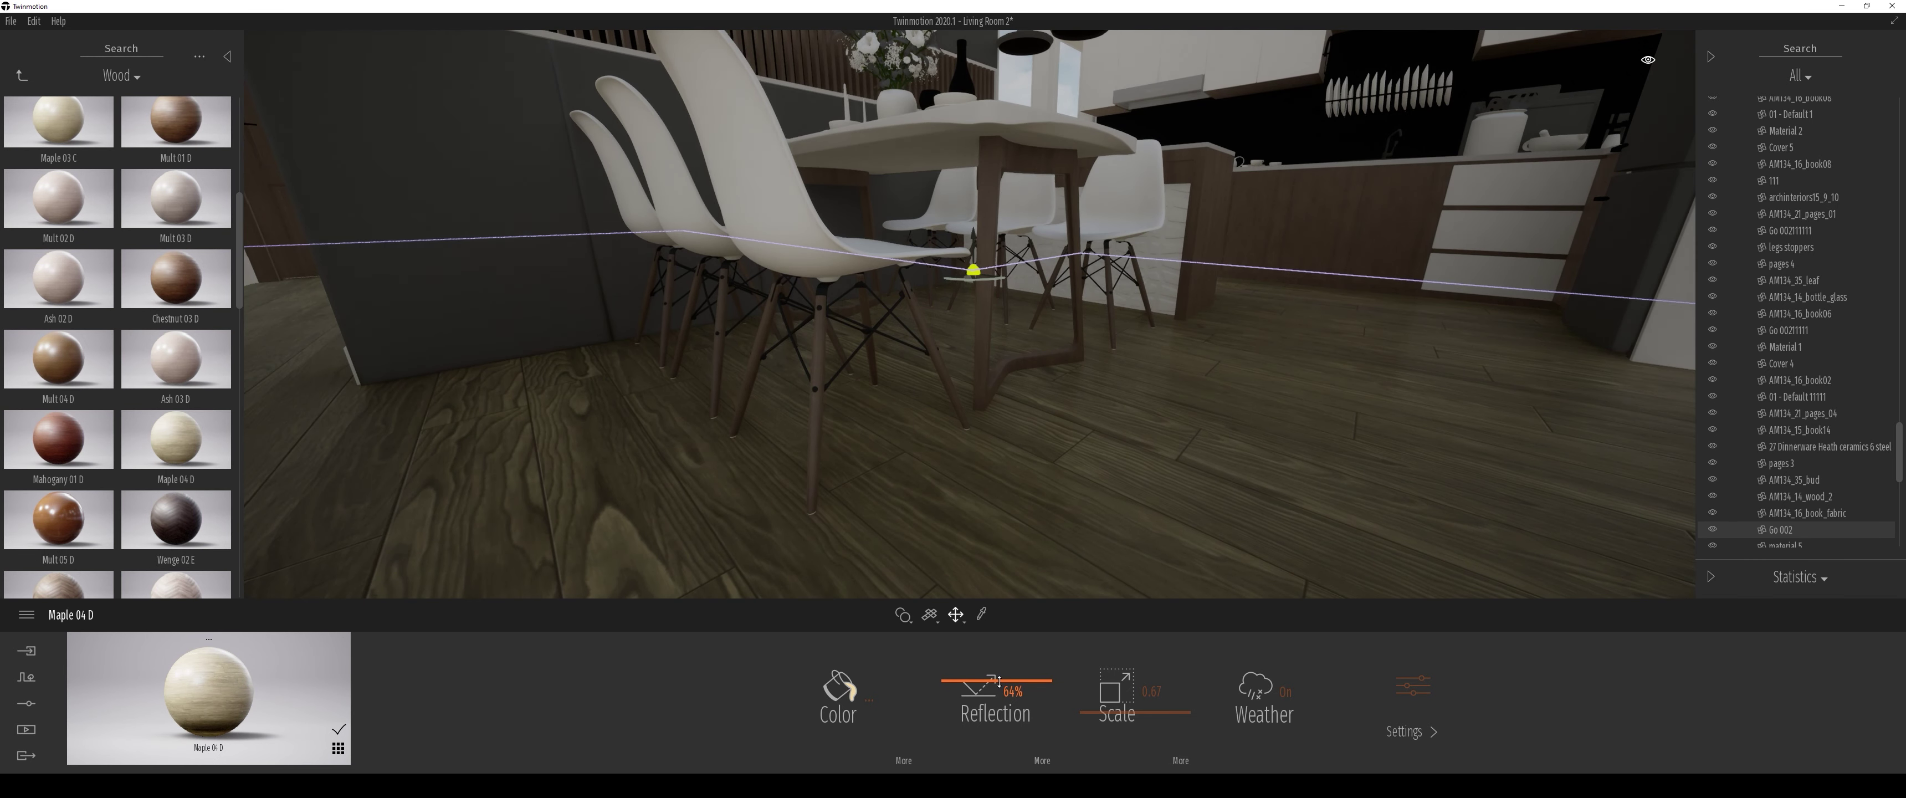
left_click(1421, 692)
left_click(894, 763)
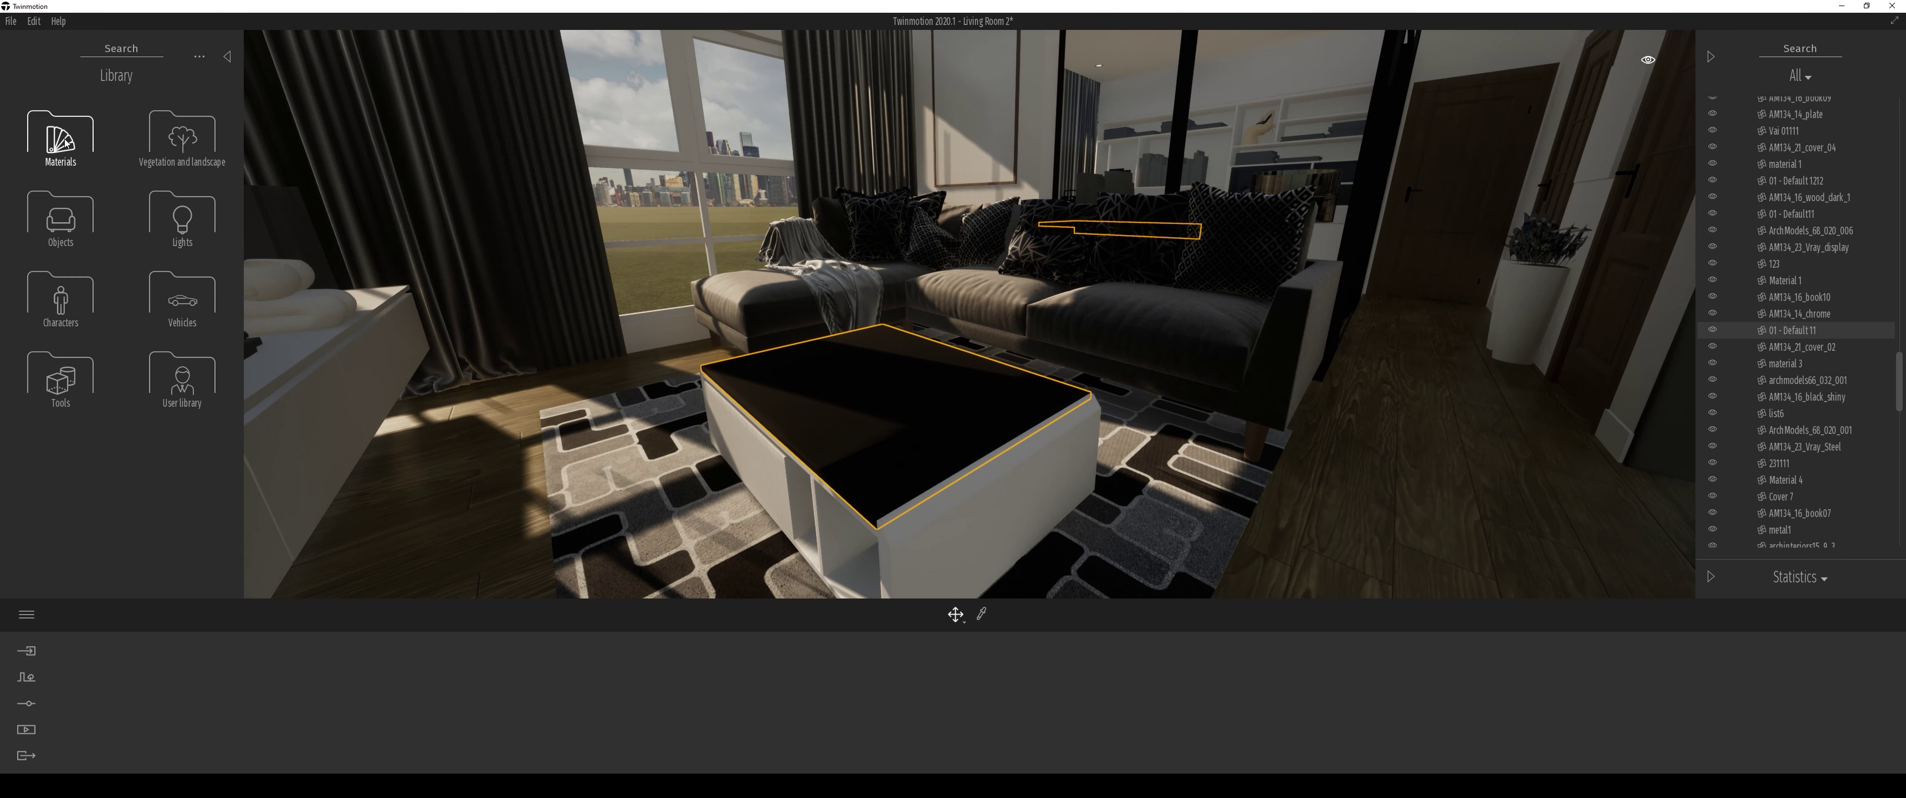
left_click(65, 142)
mouse_move(59, 128)
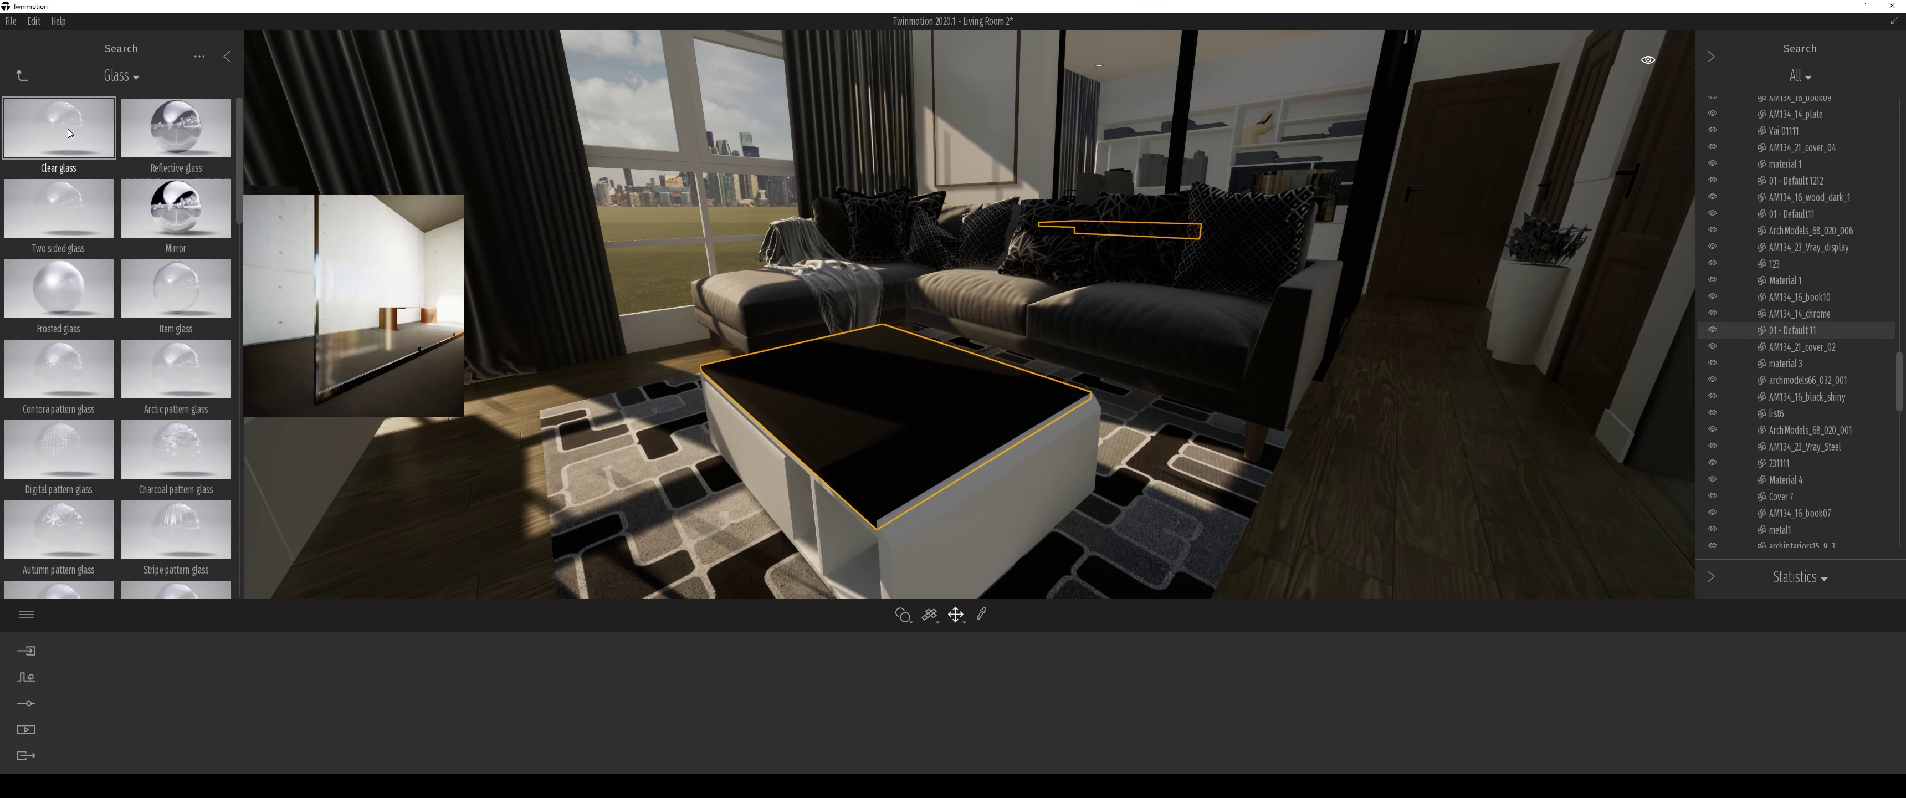
Step: Try Clear glass on the coffee table, then give it Chestnut 05 G wood
left_click_drag(102, 148, 857, 399)
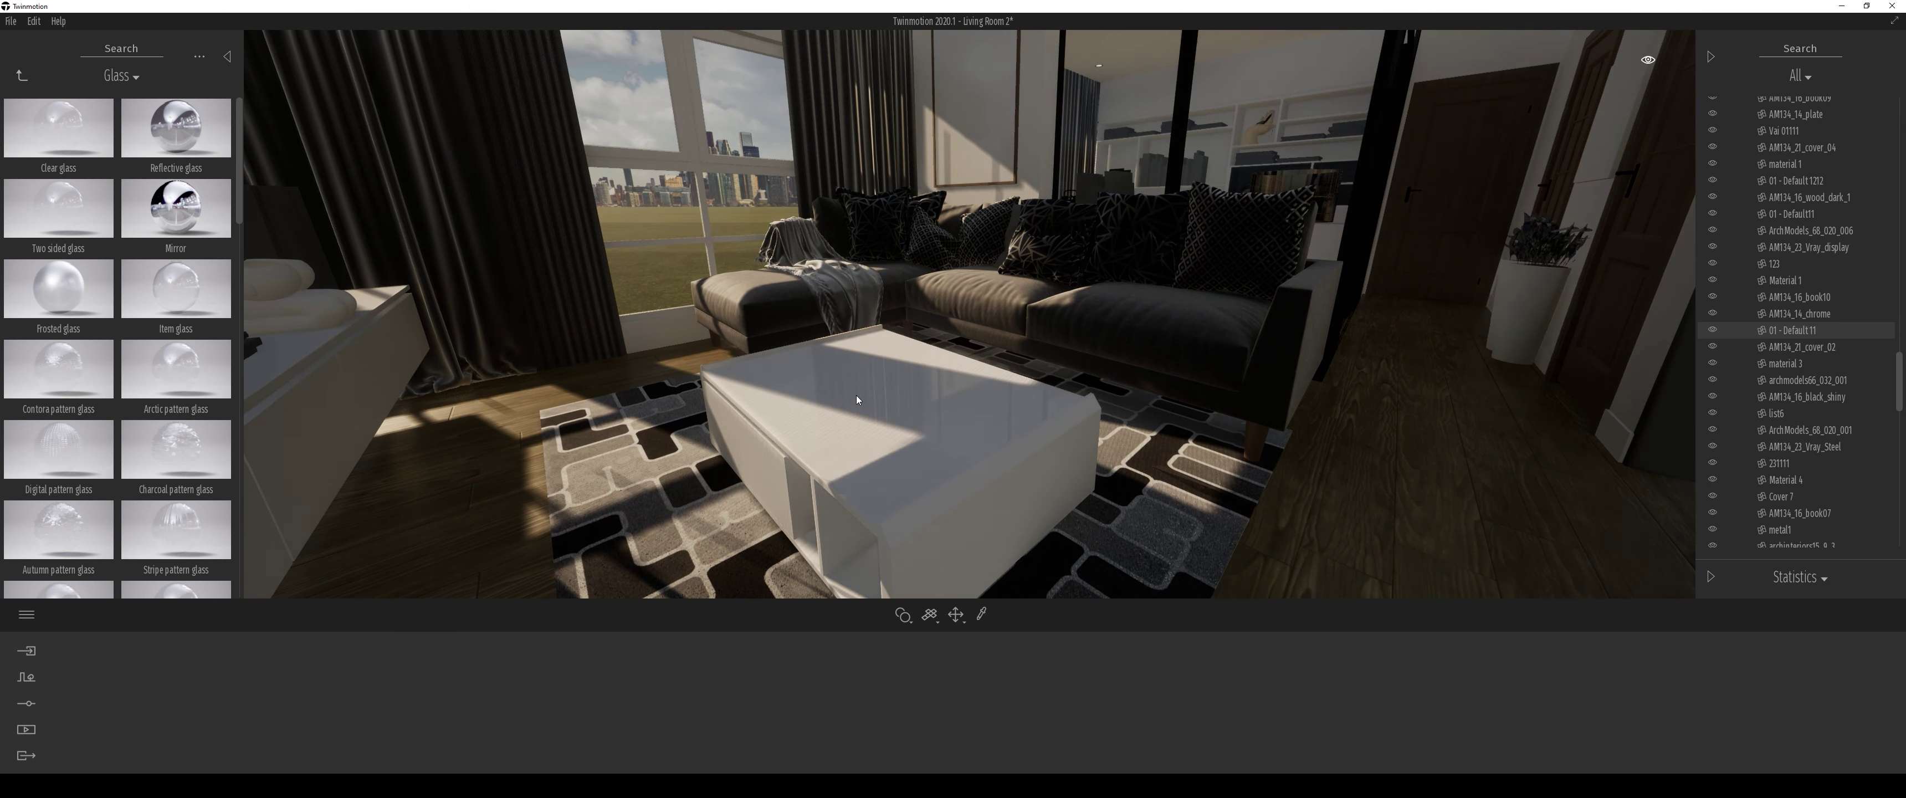
left_click(977, 553)
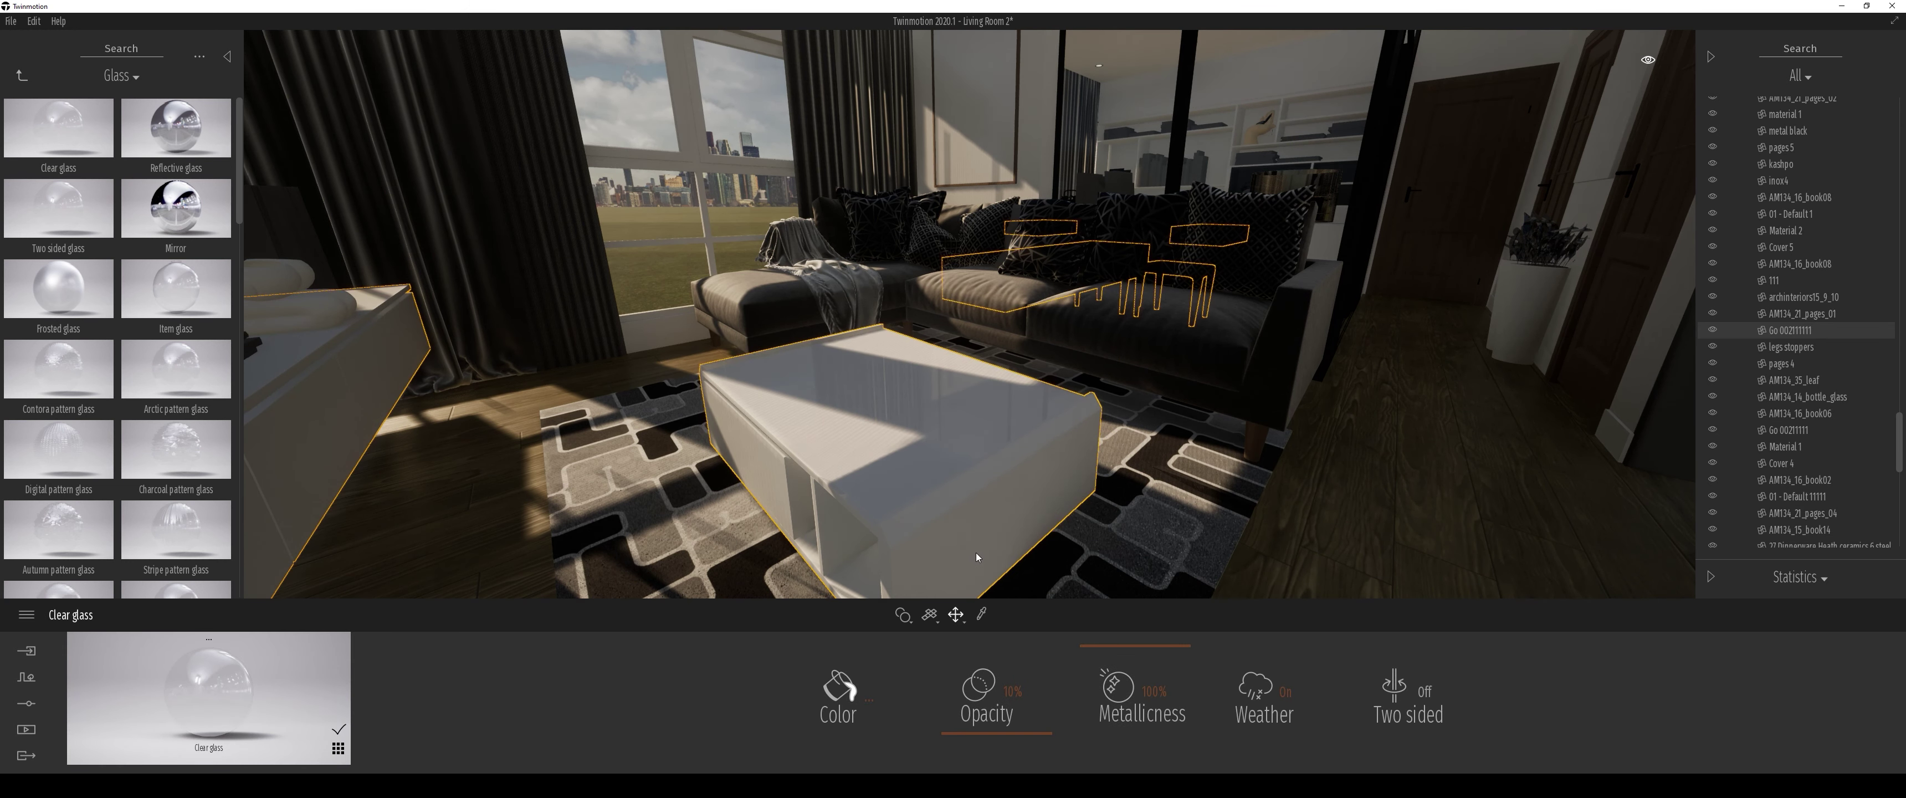
left_click(21, 75)
mouse_move(176, 416)
left_click(185, 221)
left_click_drag(952, 534, 990, 533)
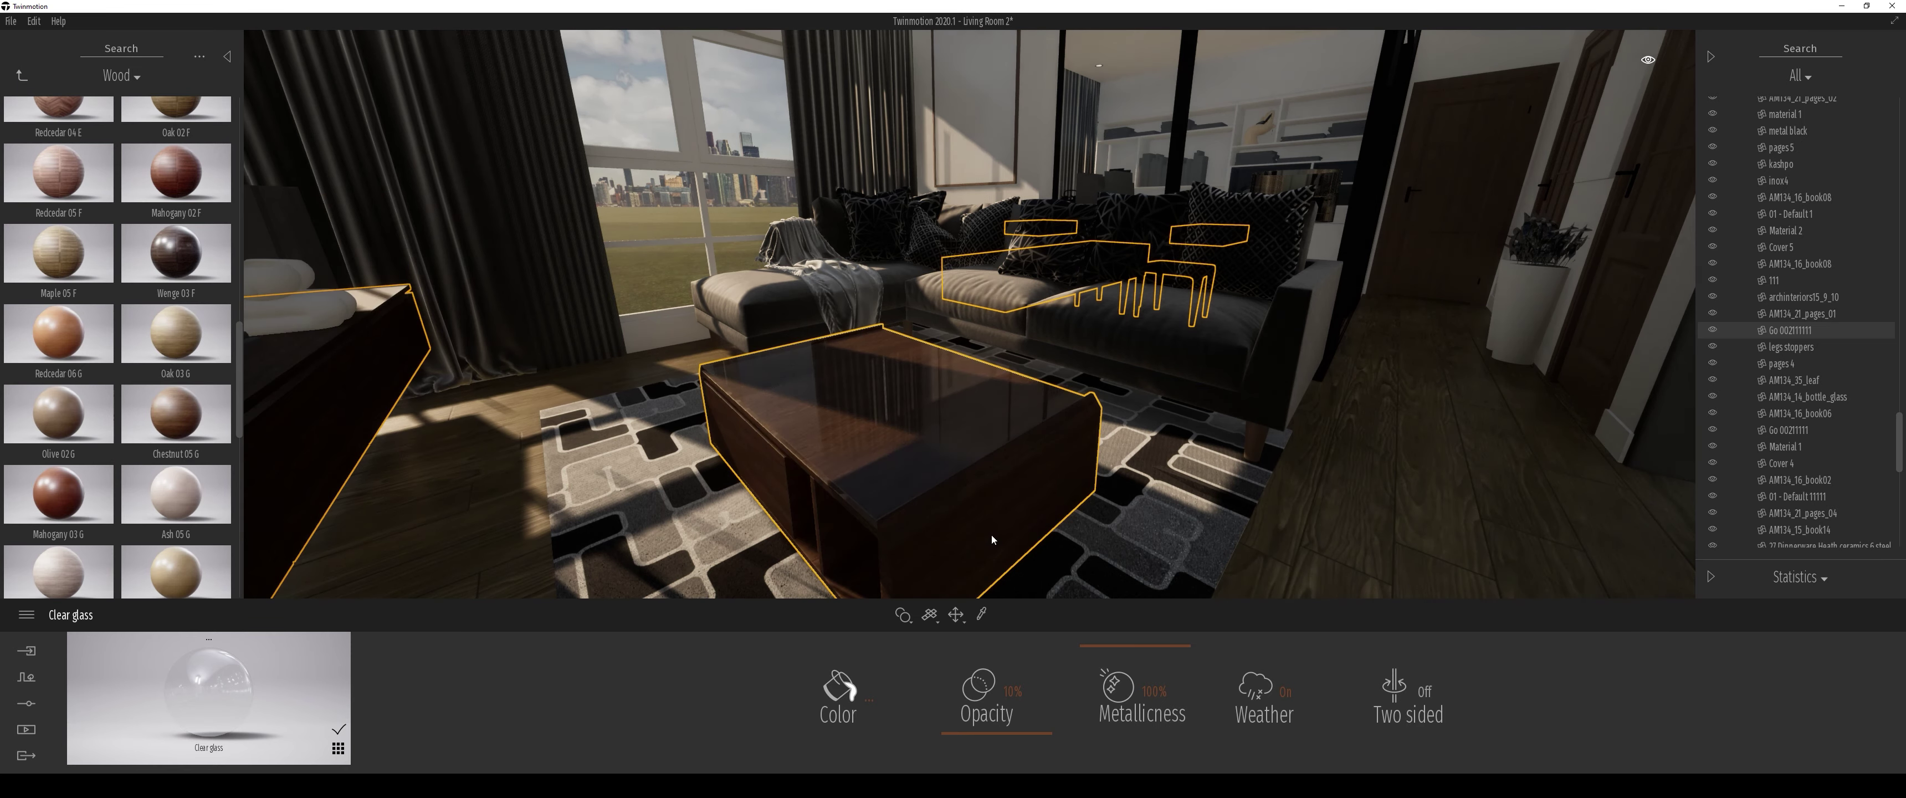
Step: Shrink the Maple 04 D floor planks to scale 0.41 and save the project
mouse_move(886, 483)
left_mouse_down()
mouse_move(886, 518)
mouse_move(810, 508)
left_mouse_up()
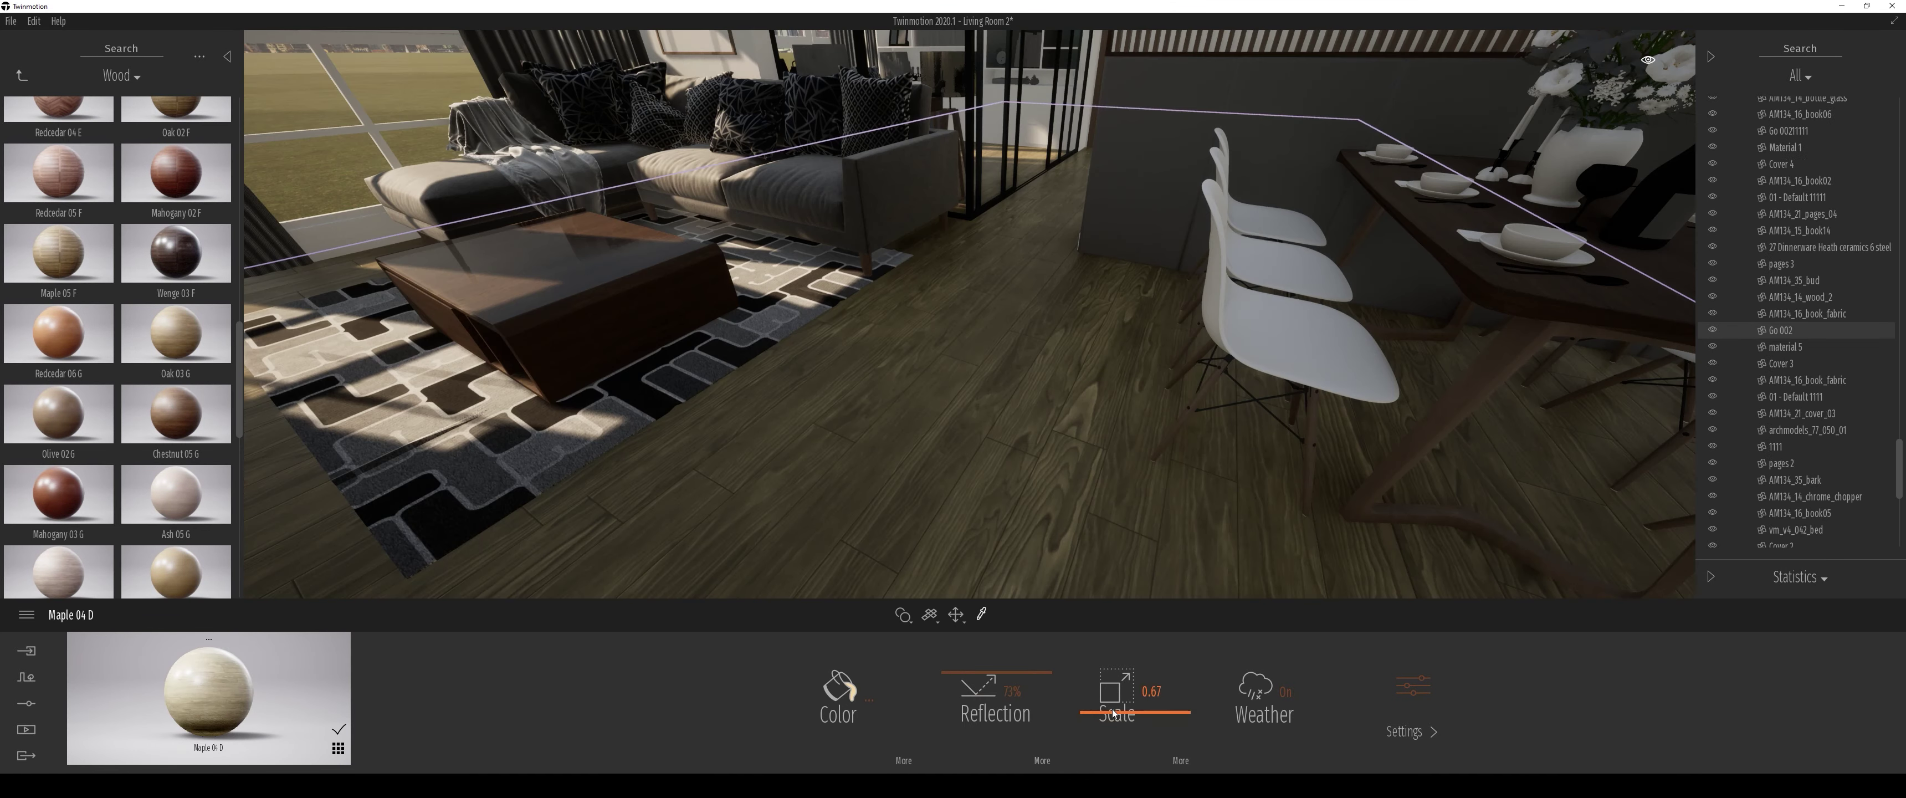
left_click_drag(1112, 718, 1114, 727)
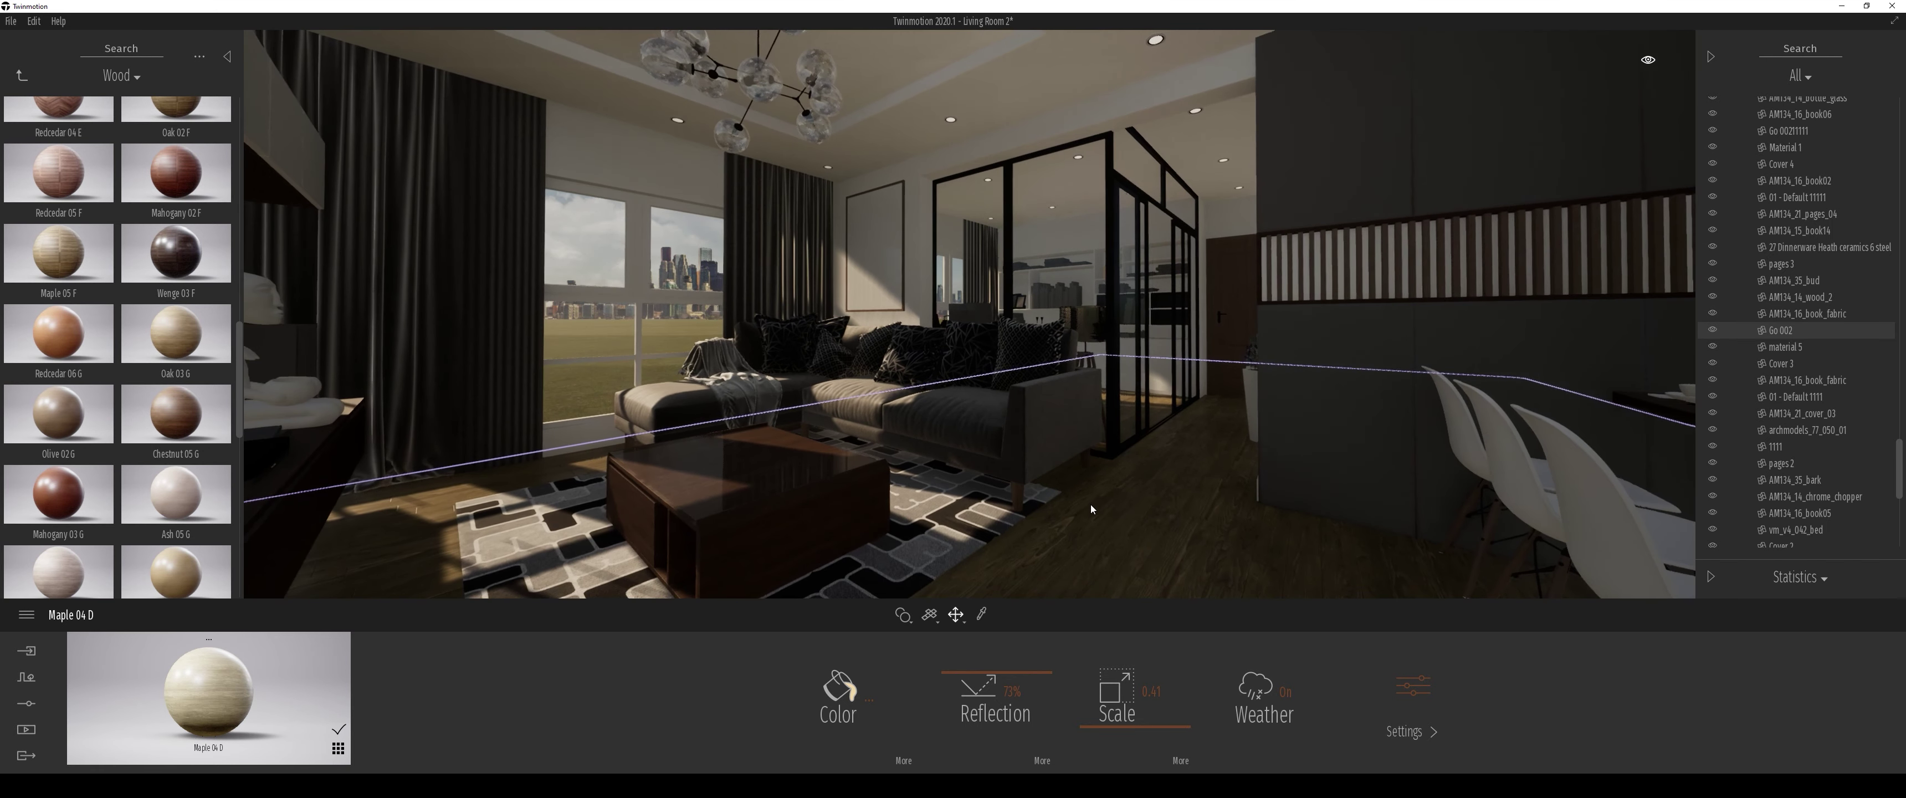
key("ctrl+s")
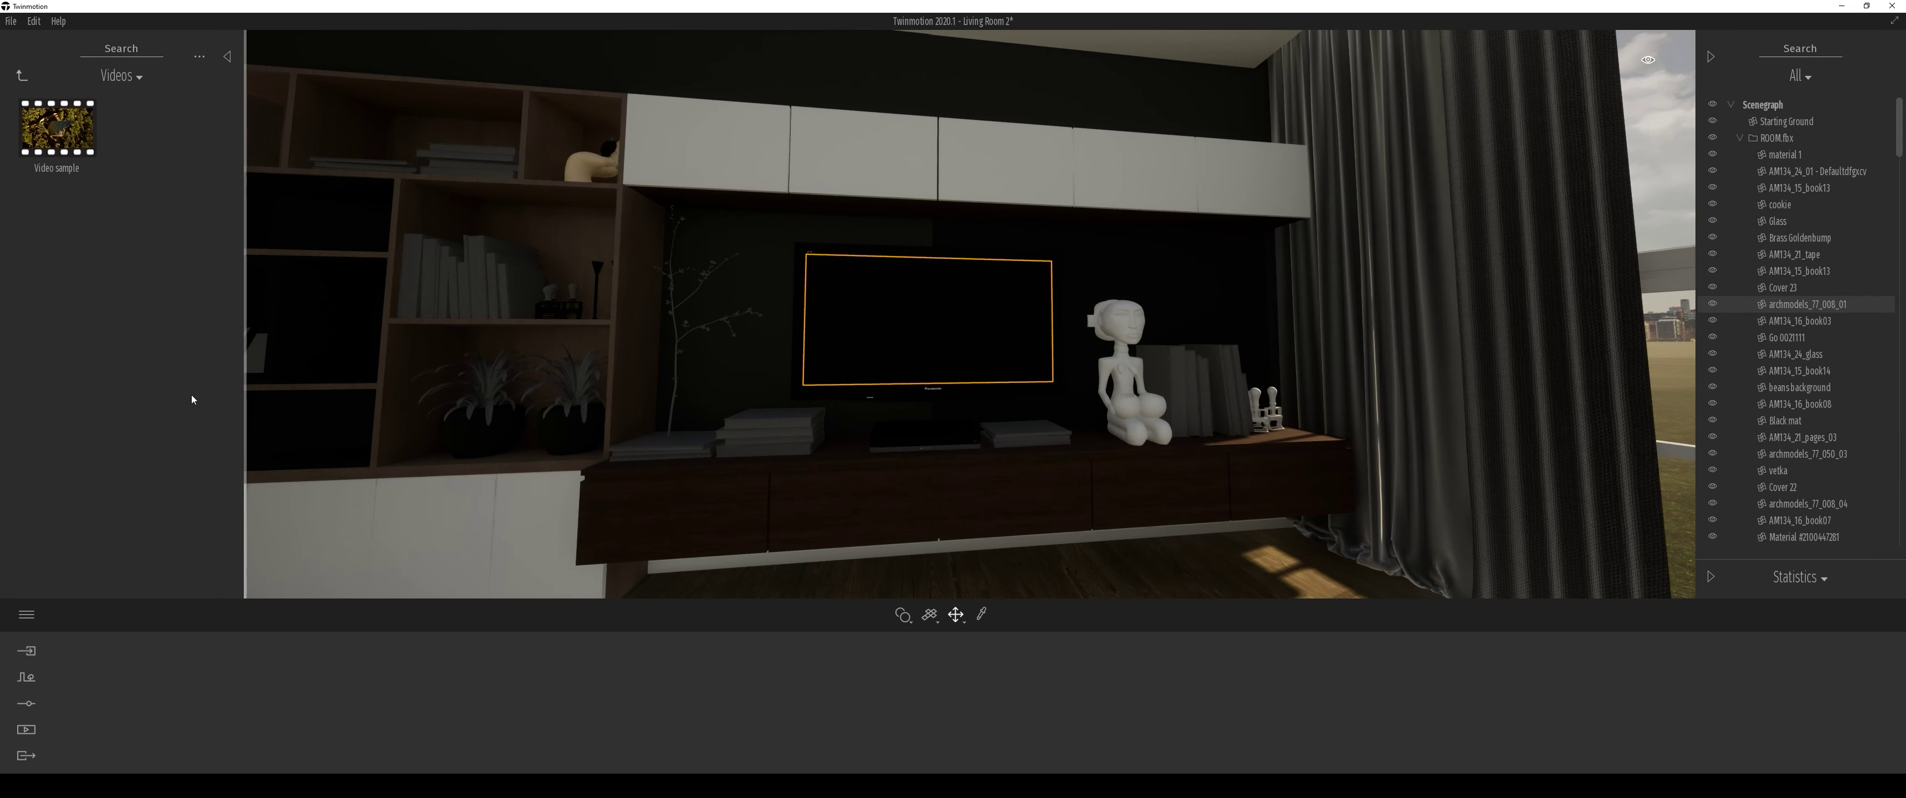
Step: Play the sample video on the TV and brighten Video1's exposure to -0.97
left_click_drag(56, 134, 888, 333)
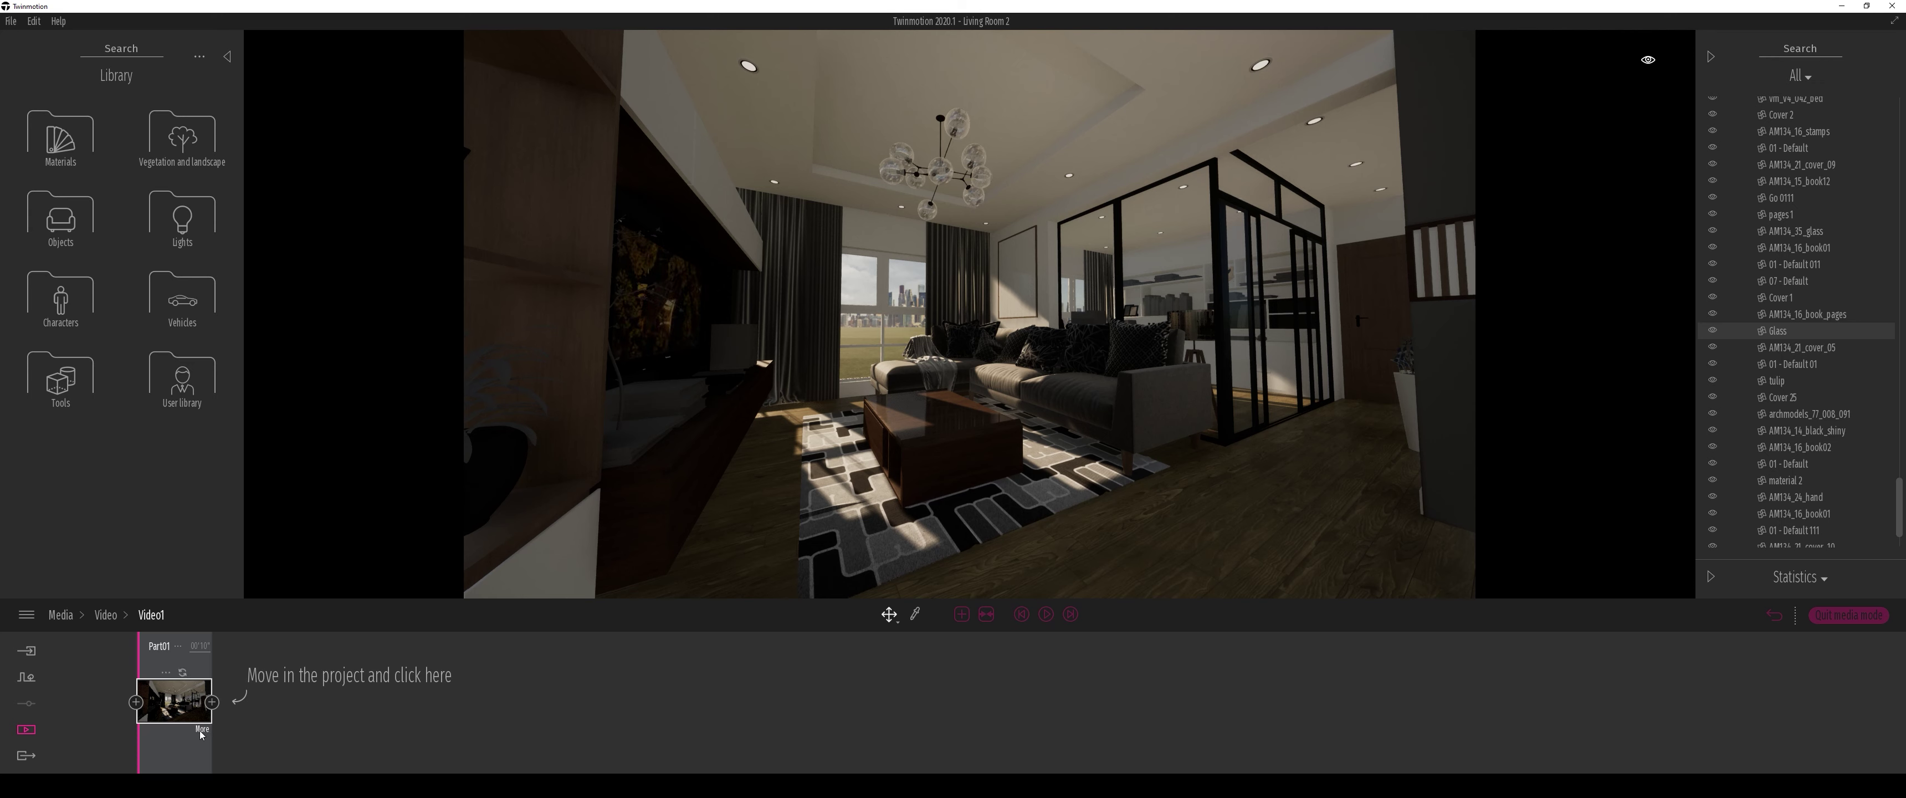
left_click(201, 733)
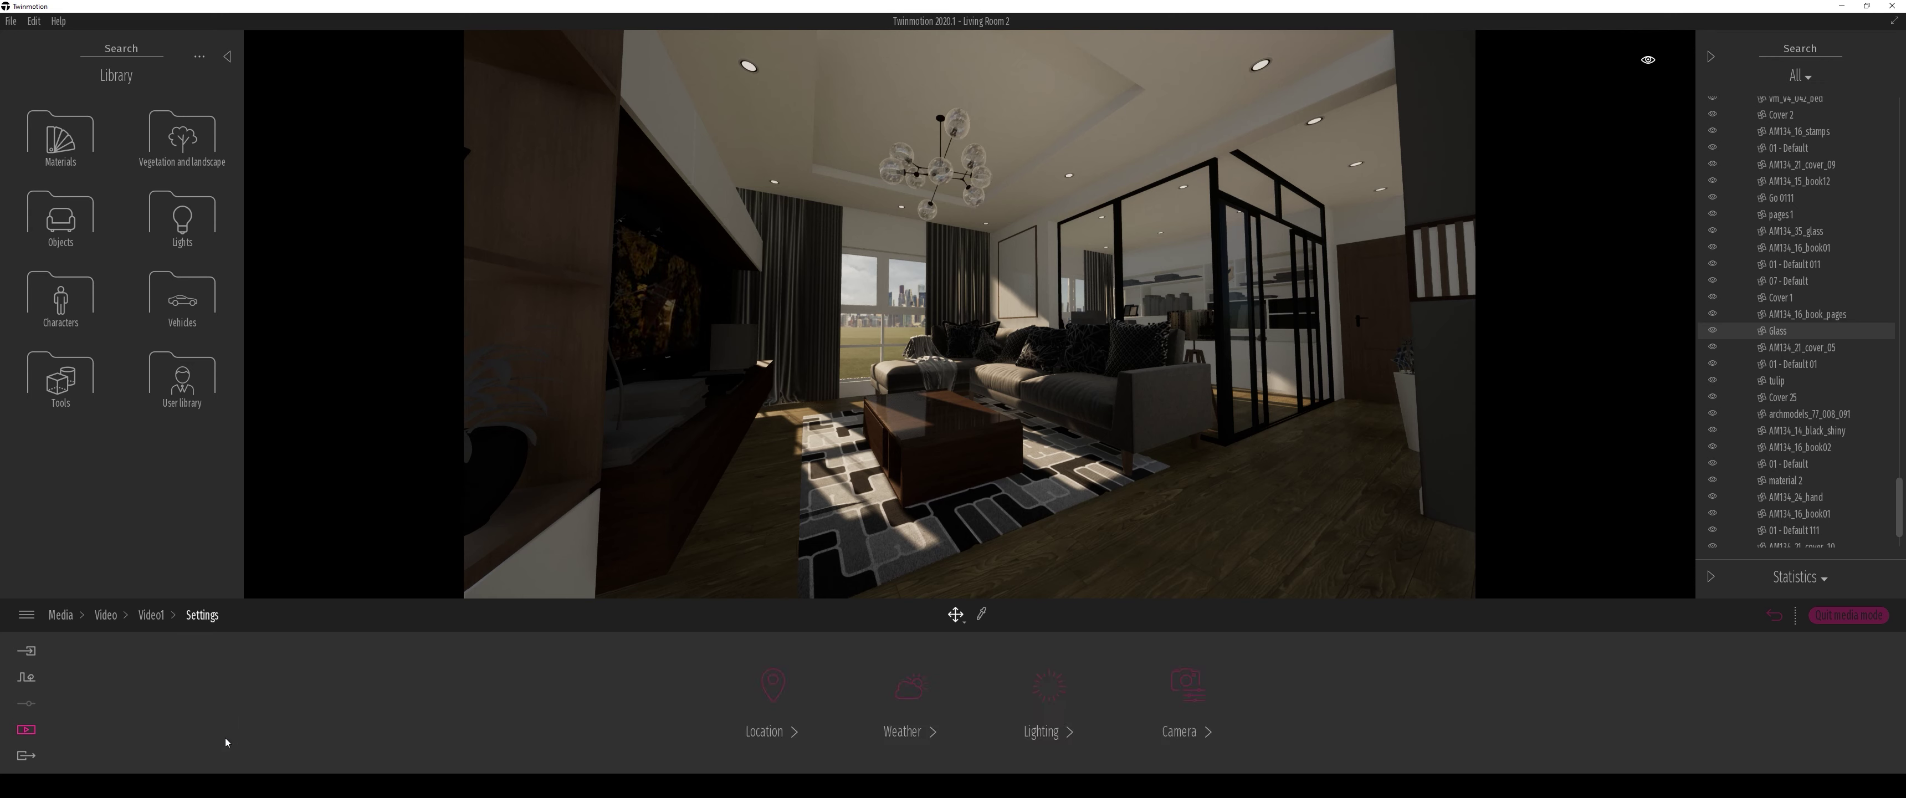
left_click(1049, 692)
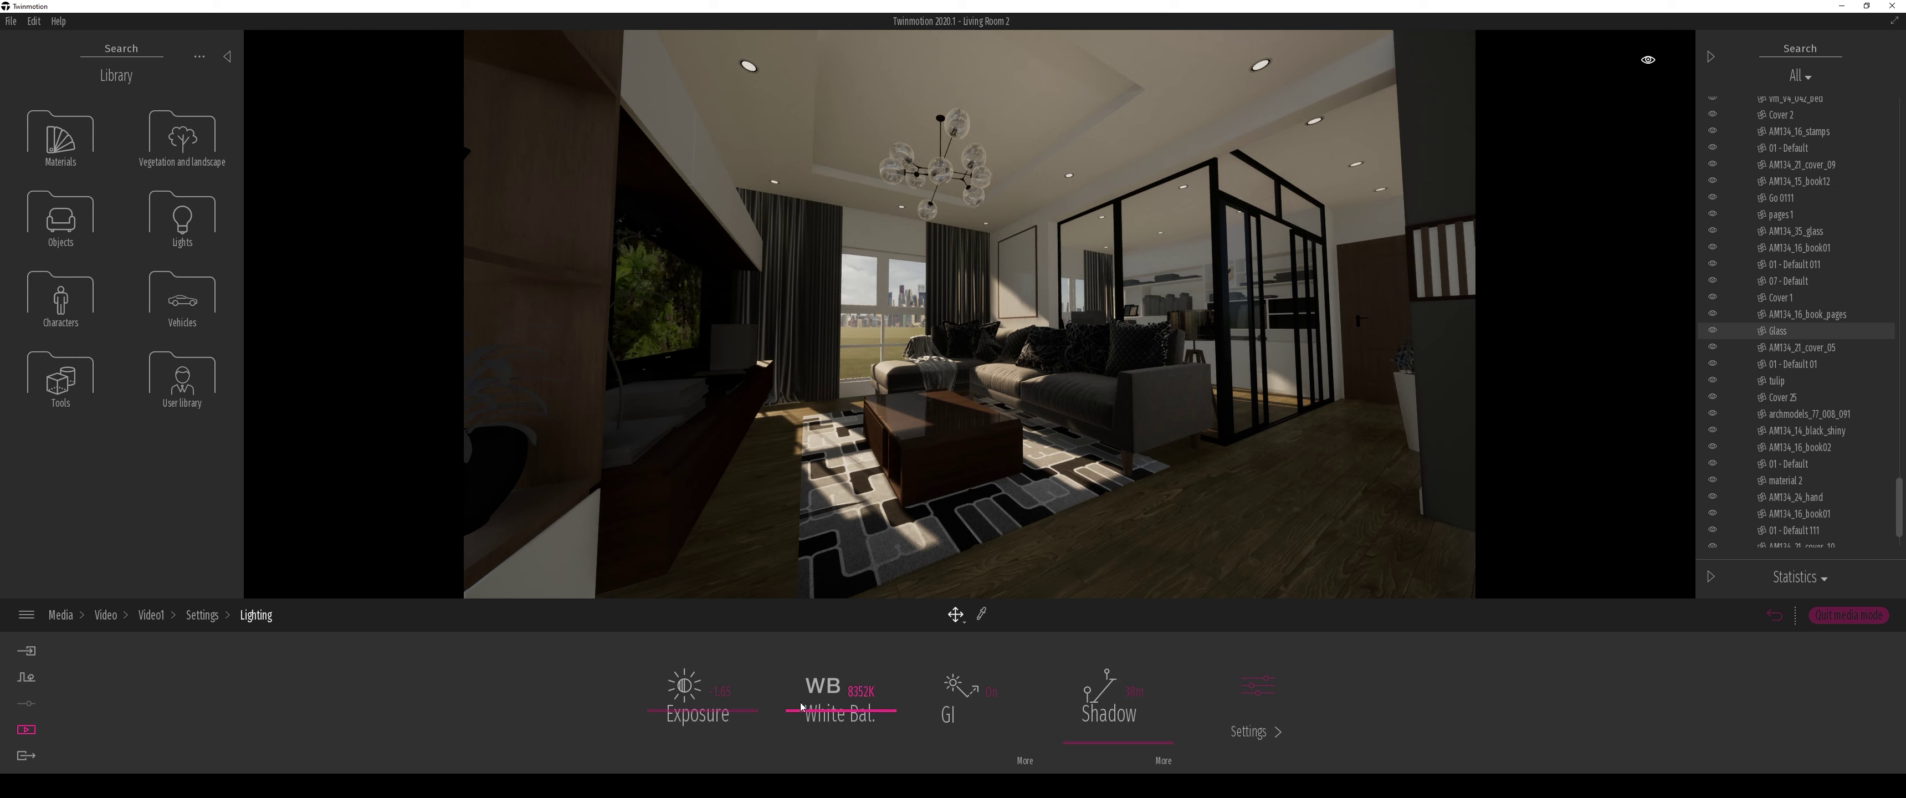
left_click_drag(693, 714, 695, 701)
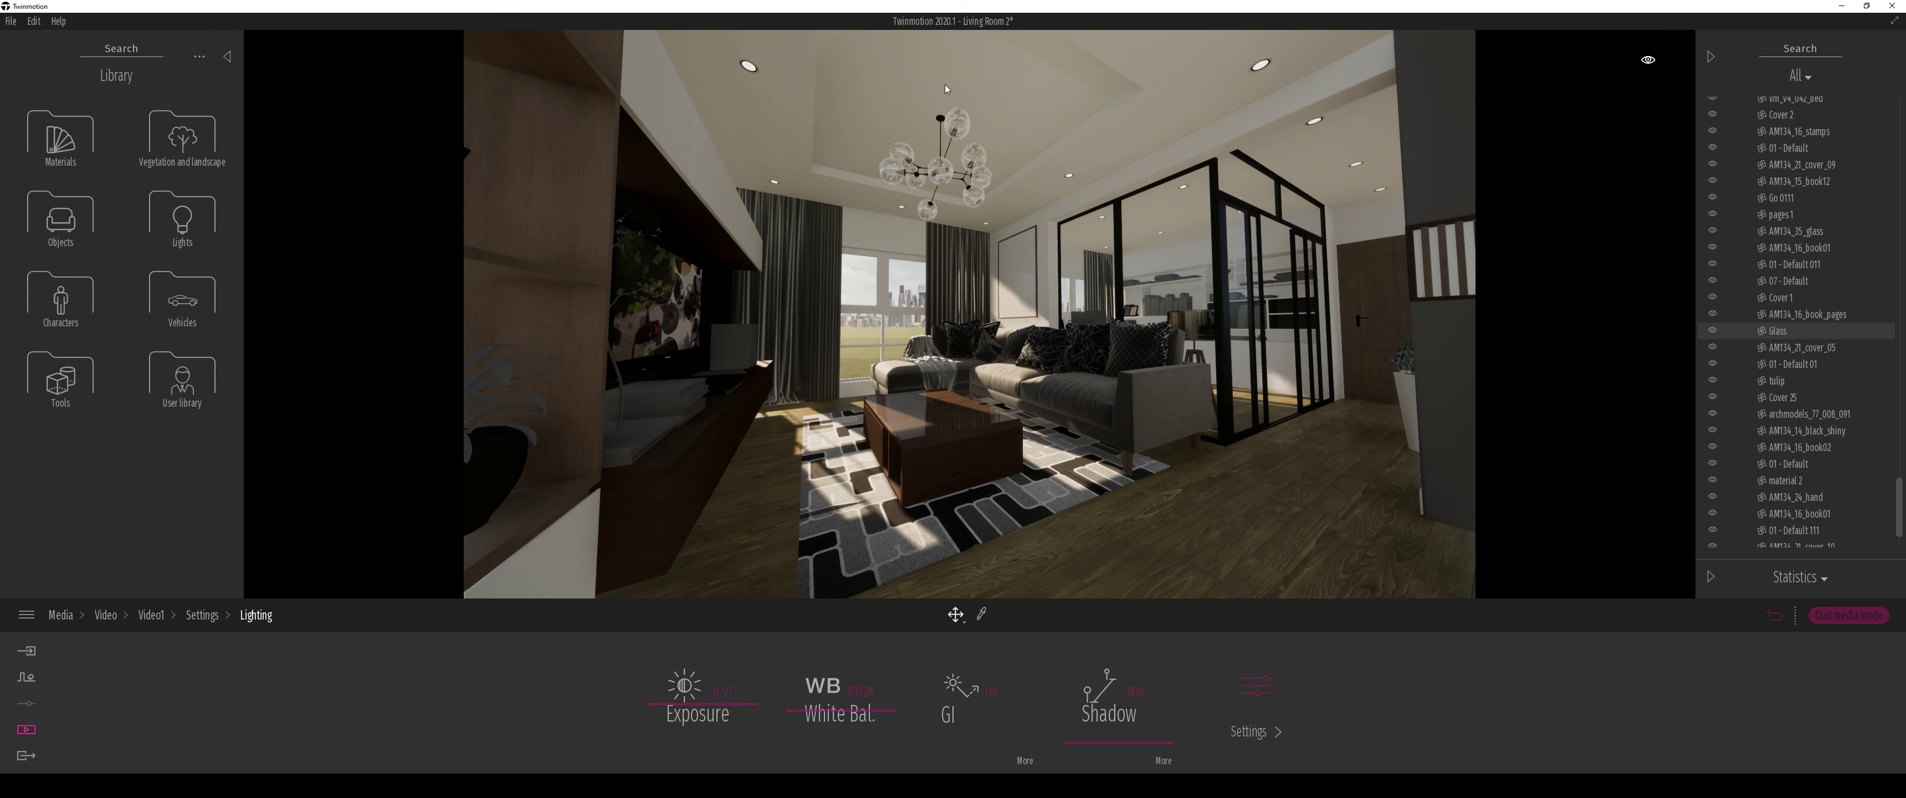
Step: Extend shadow distance to 67m, set ambient light to 0.65, and lower white balance to about 8125K
left_click(1109, 744)
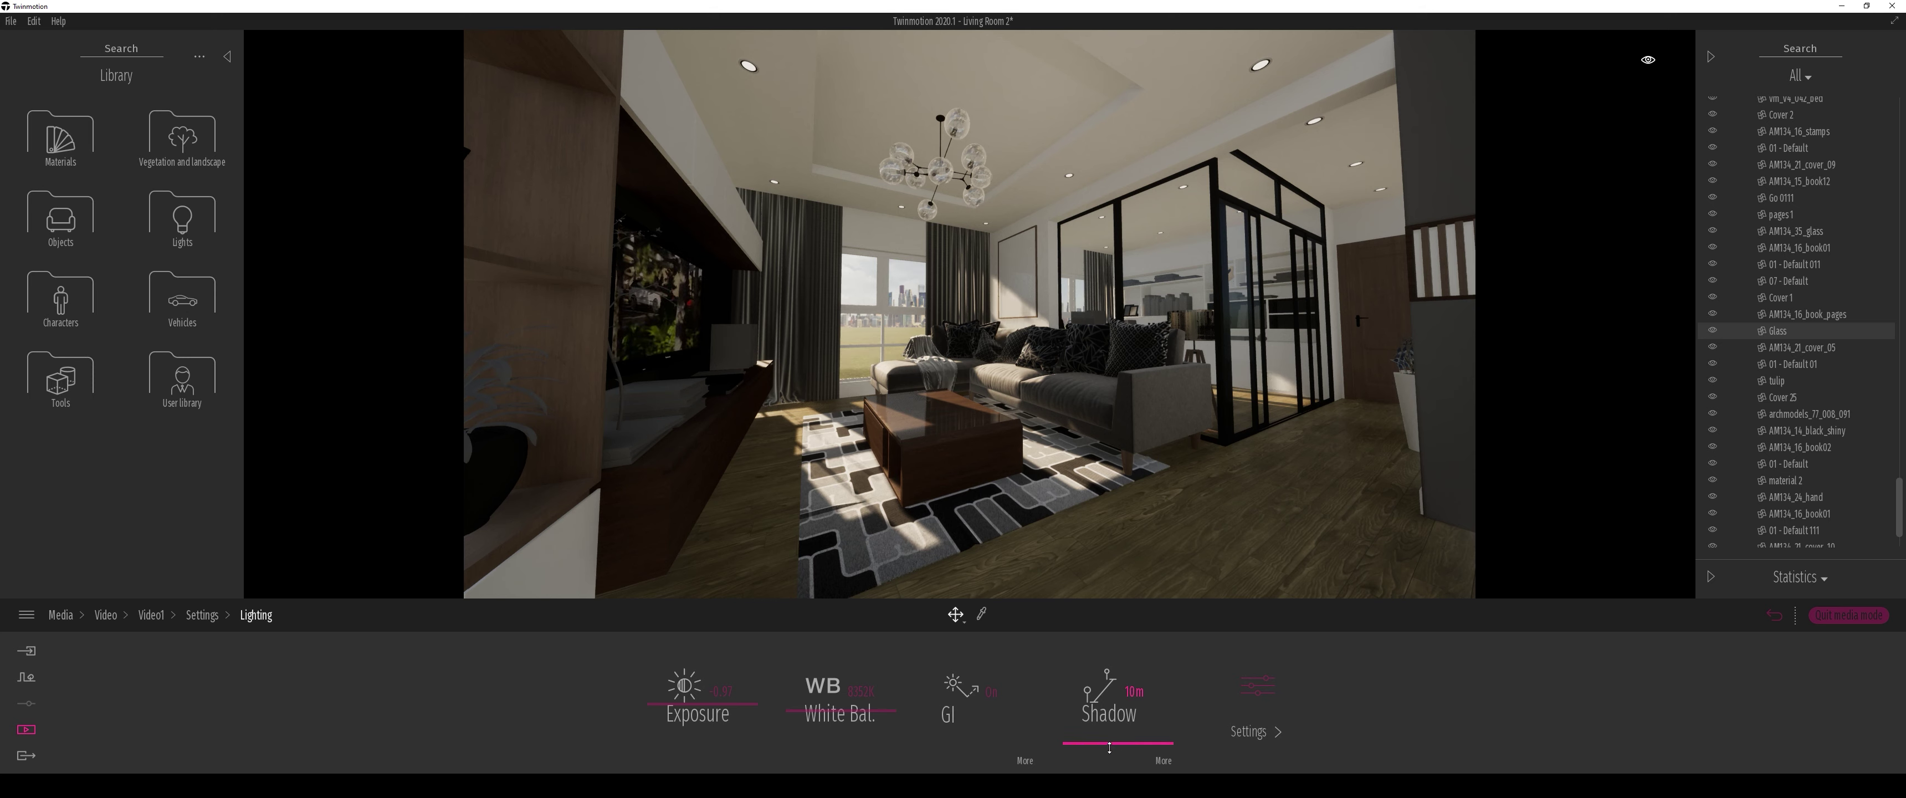
left_click_drag(1110, 741, 1110, 741)
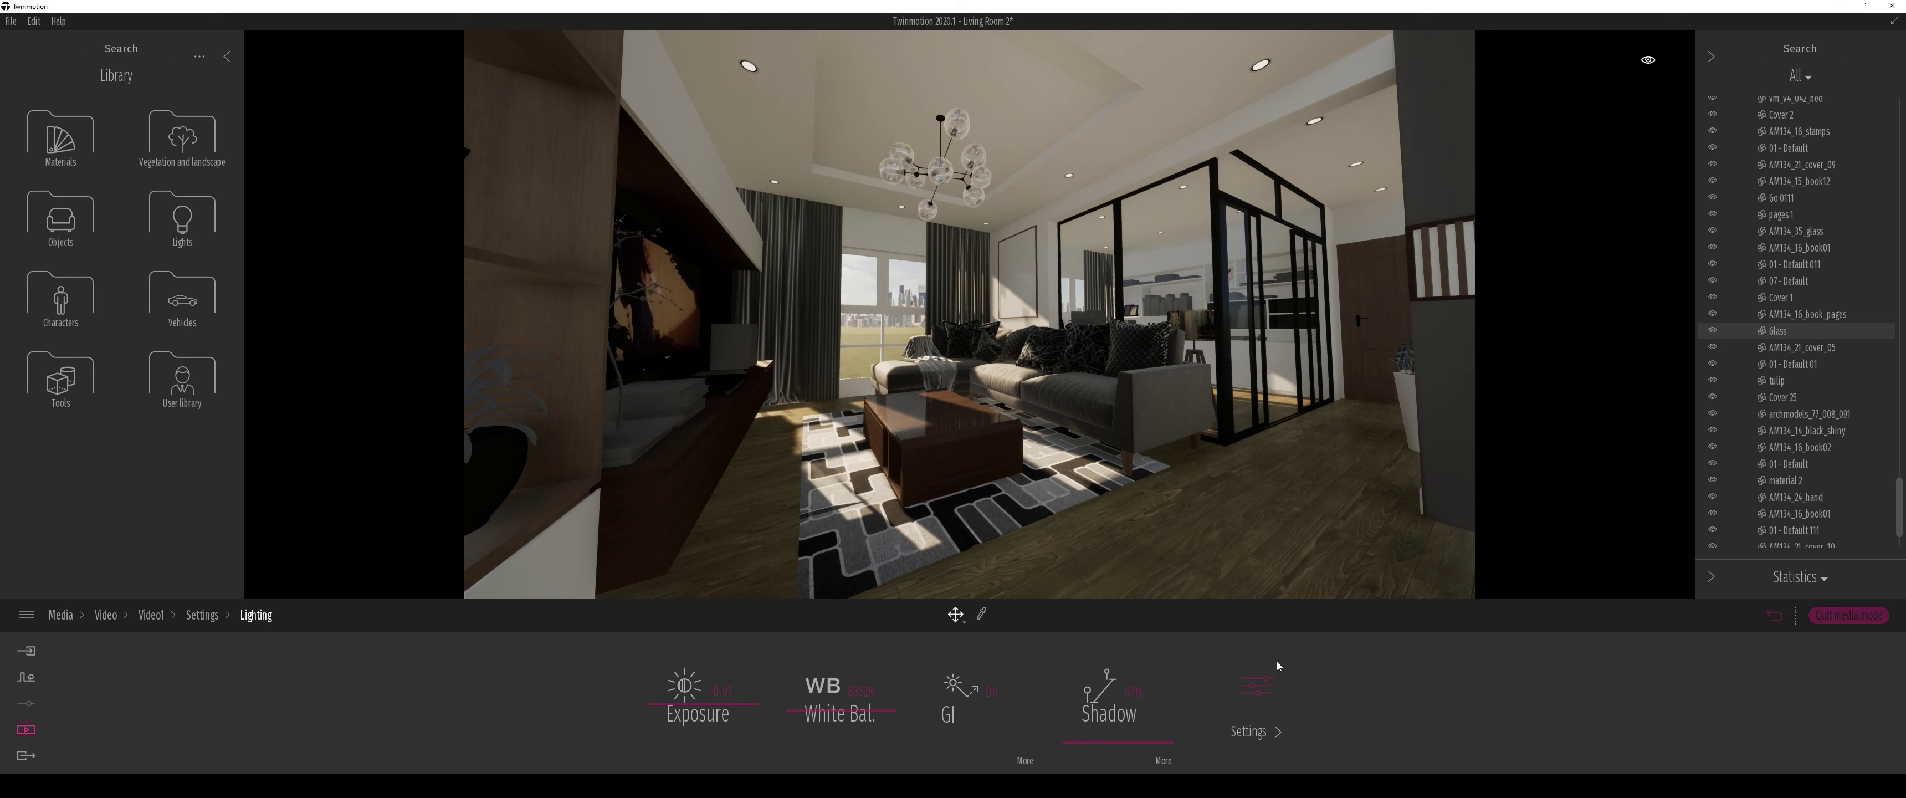
left_click(1258, 688)
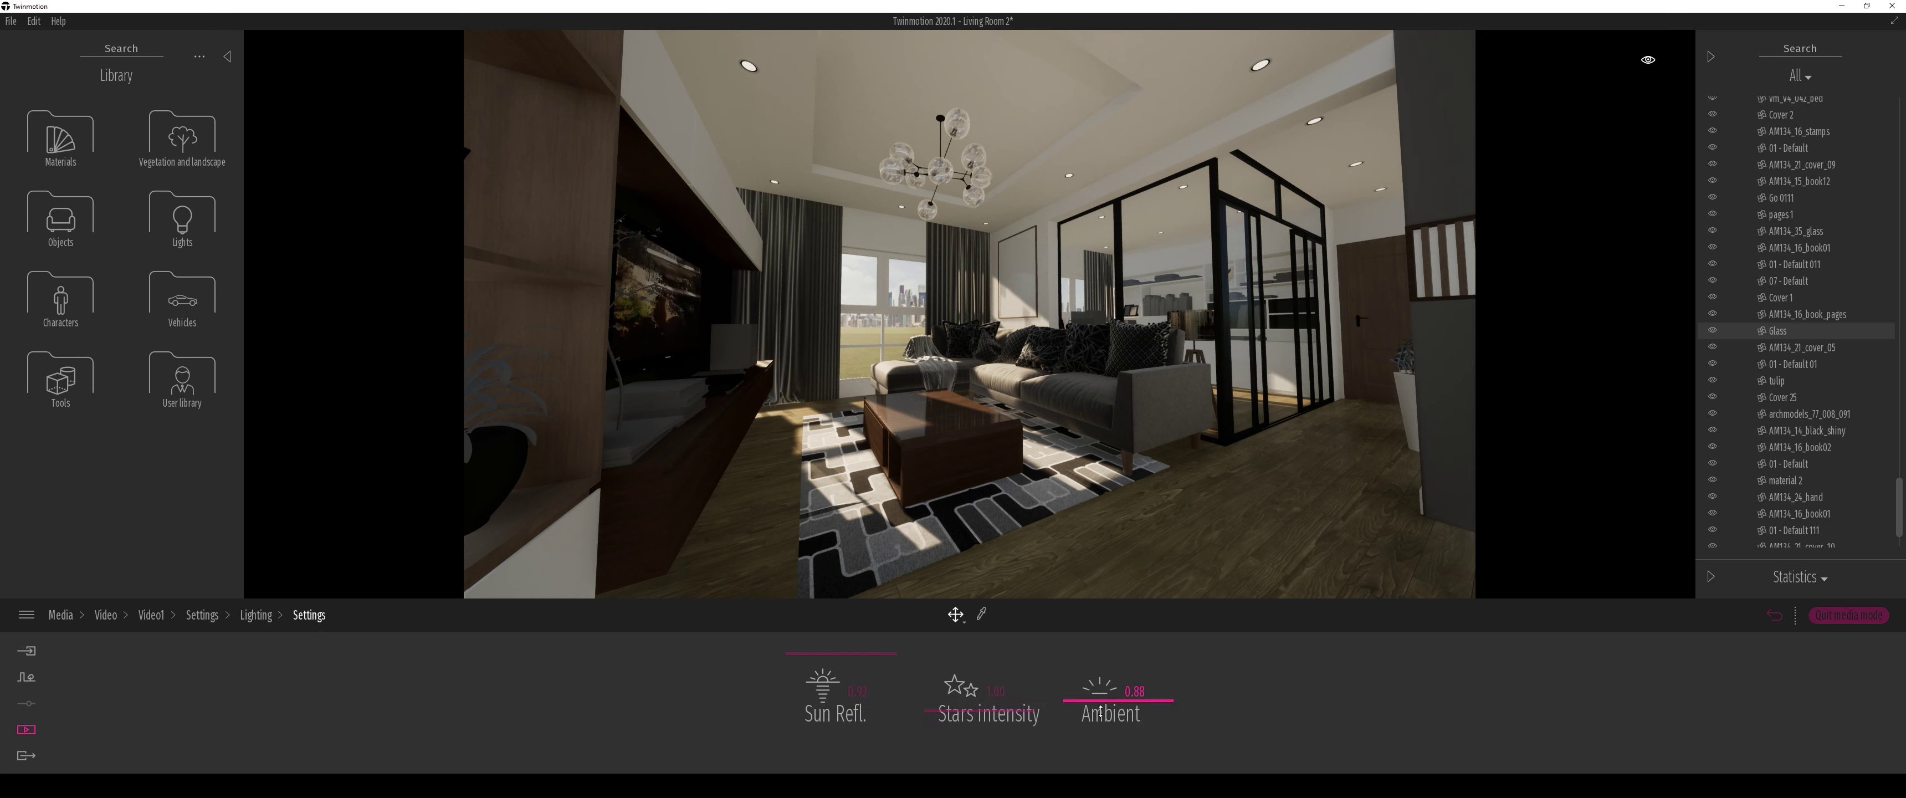
mouse_move(1099, 712)
left_mouse_down()
mouse_move(1105, 690)
mouse_move(1108, 715)
left_mouse_up()
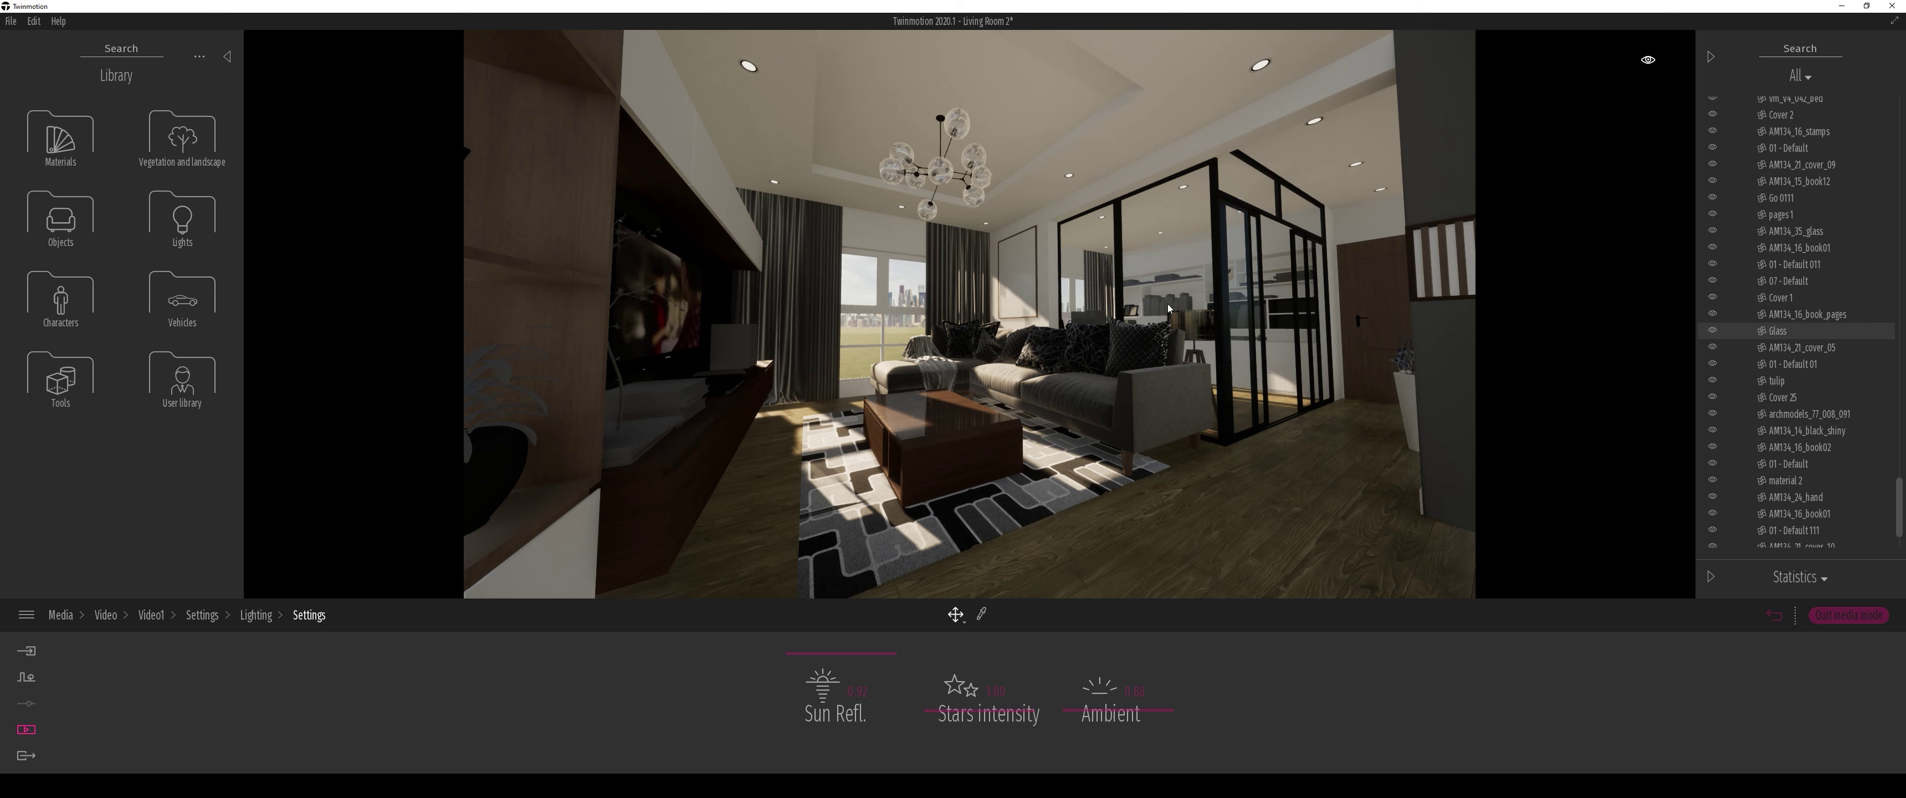
key("Escape")
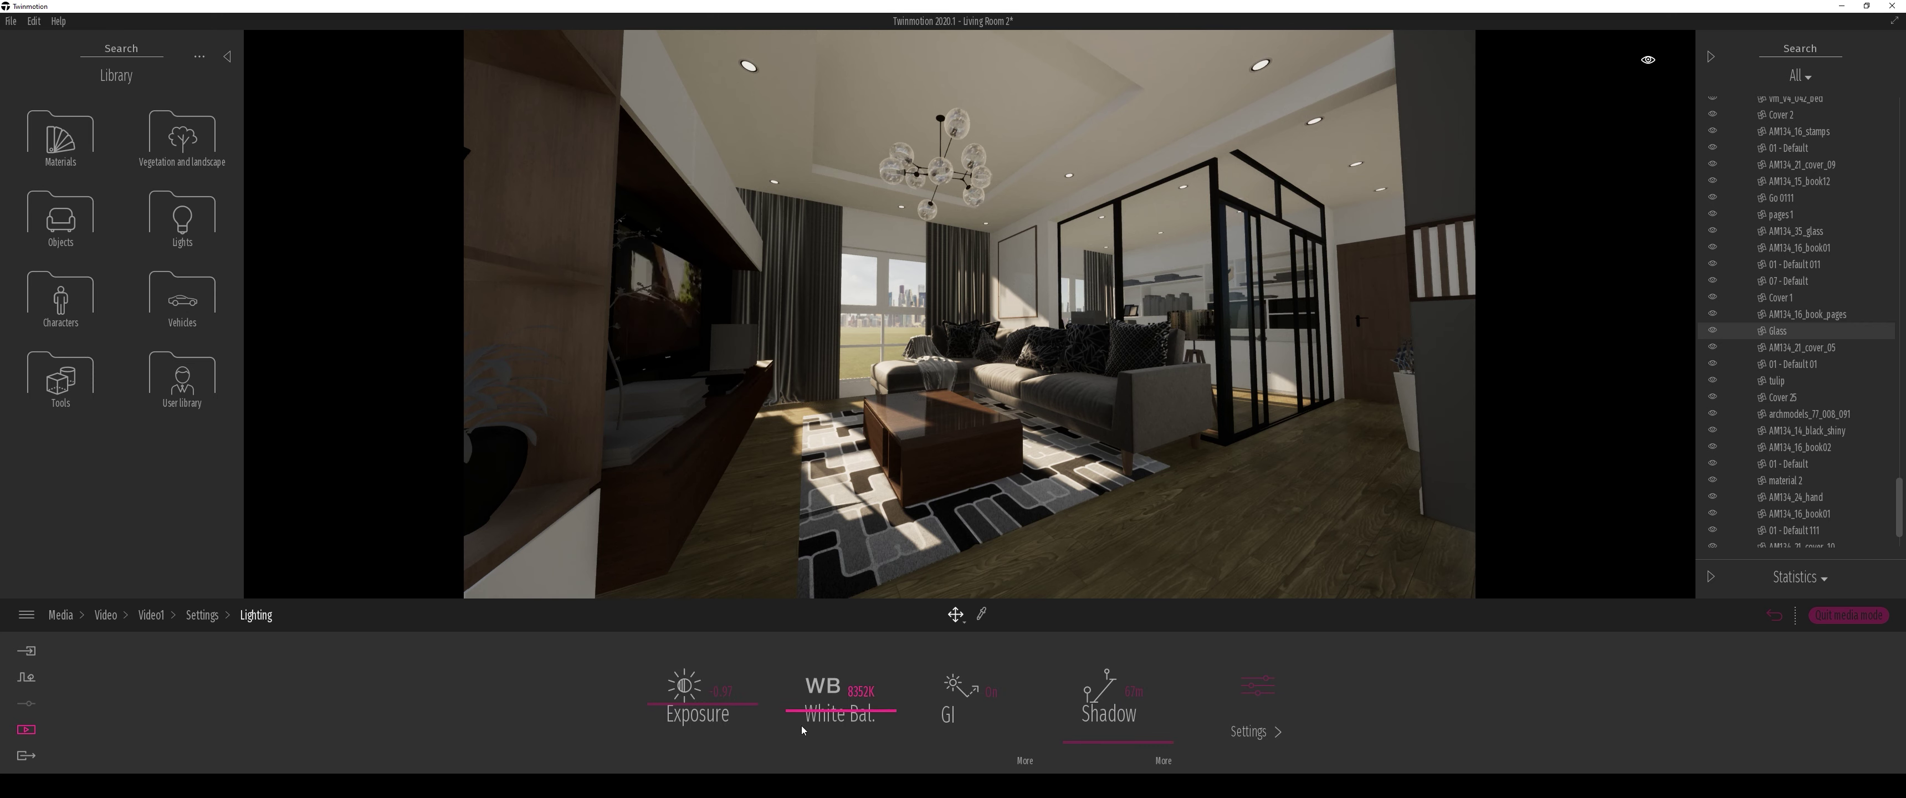
mouse_move(839, 712)
left_mouse_down()
mouse_move(844, 694)
mouse_move(842, 712)
left_mouse_up()
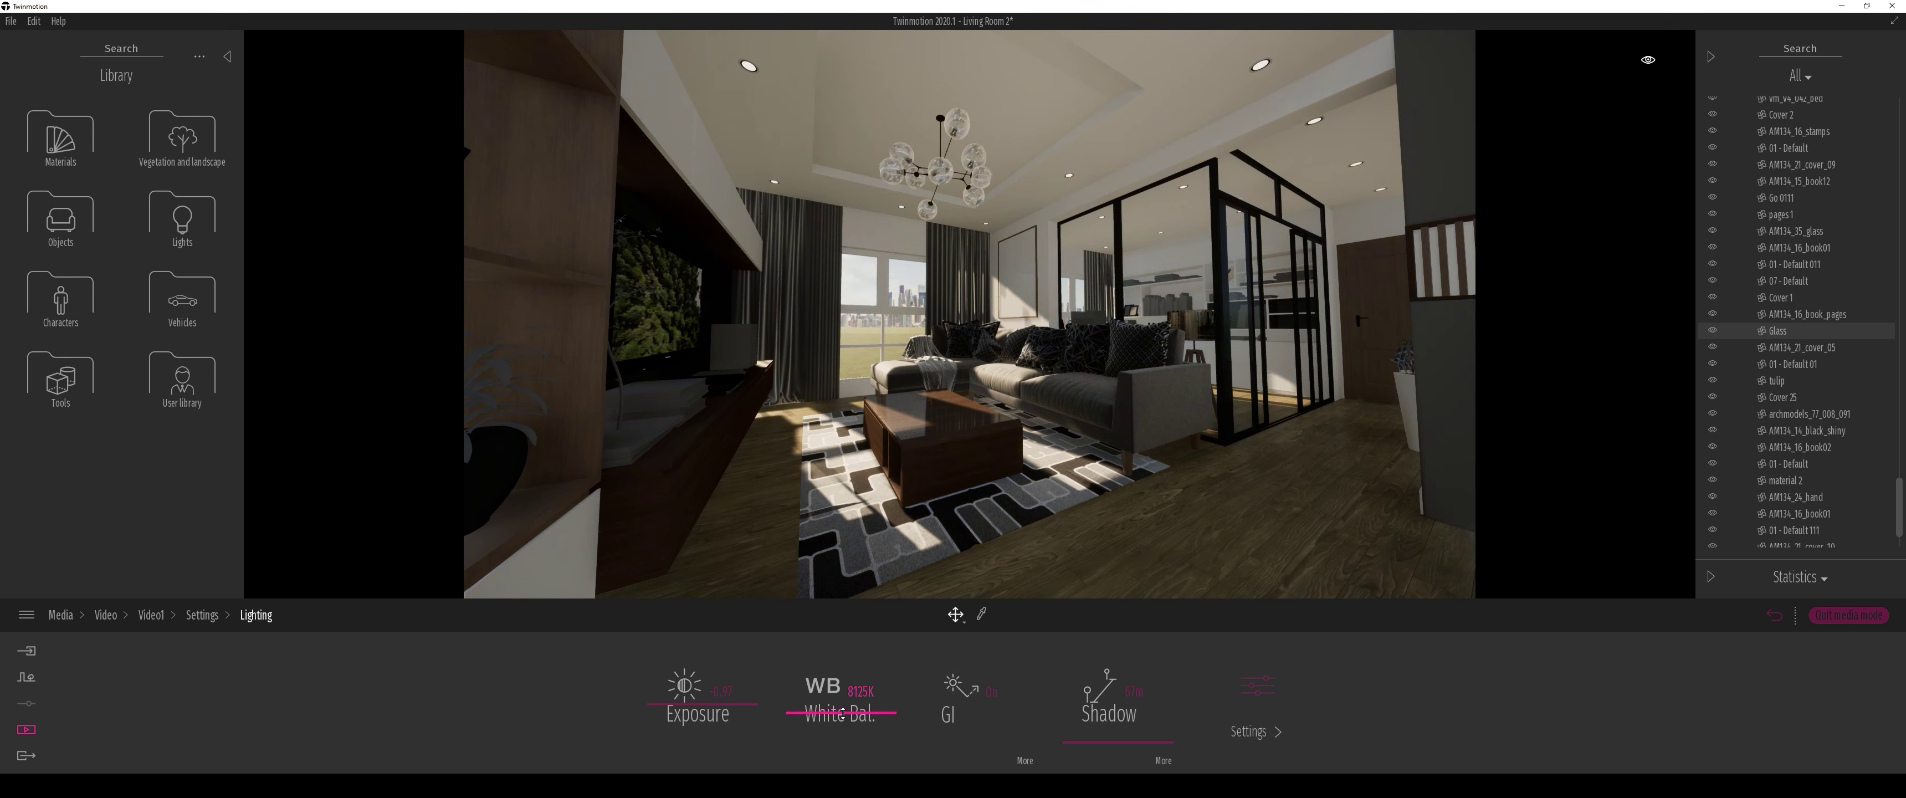
Step: Raise Video1's vignetting to 53%, widen the field of view to 121, and enable parallelism
left_click(1193, 685)
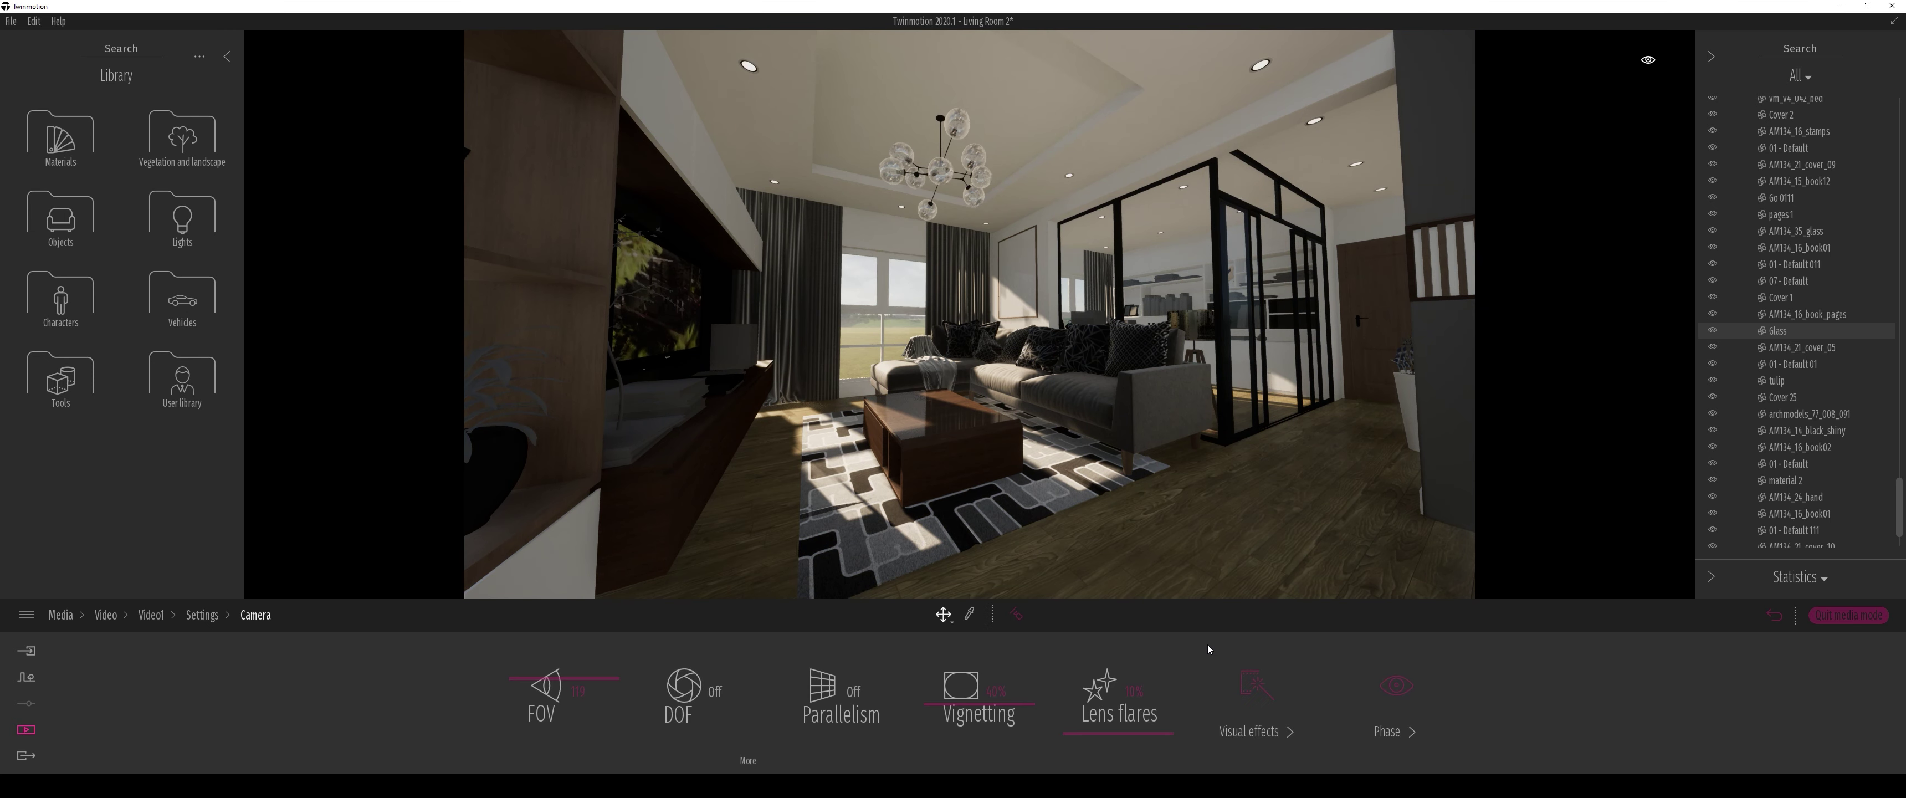
left_click_drag(962, 690, 977, 702)
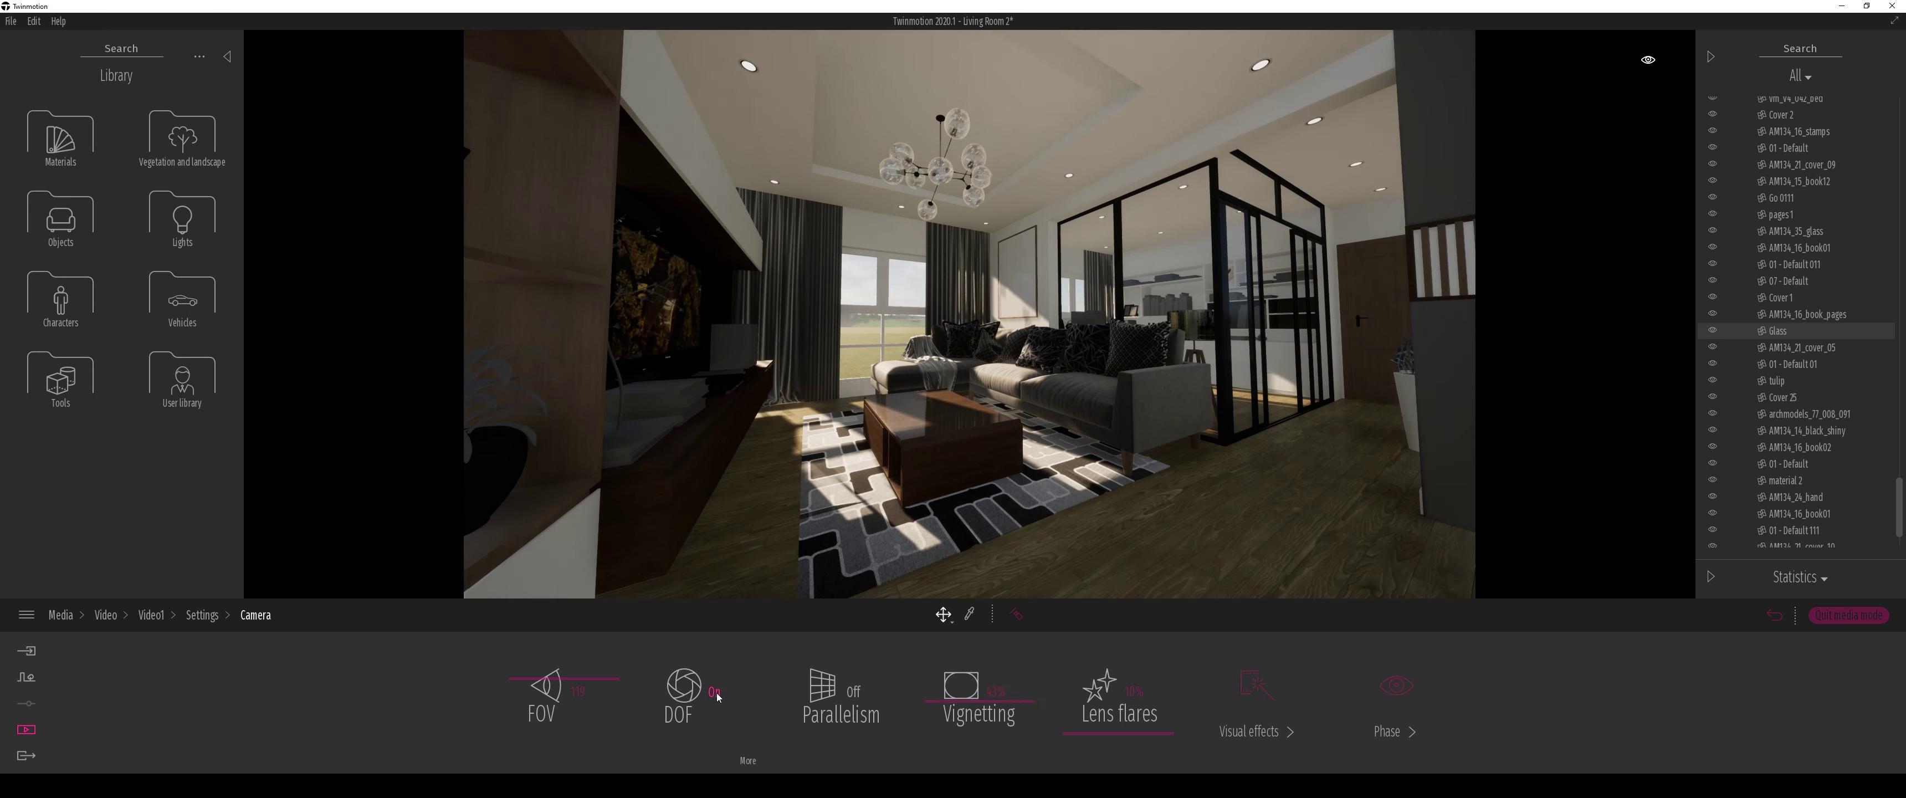
left_click(748, 765)
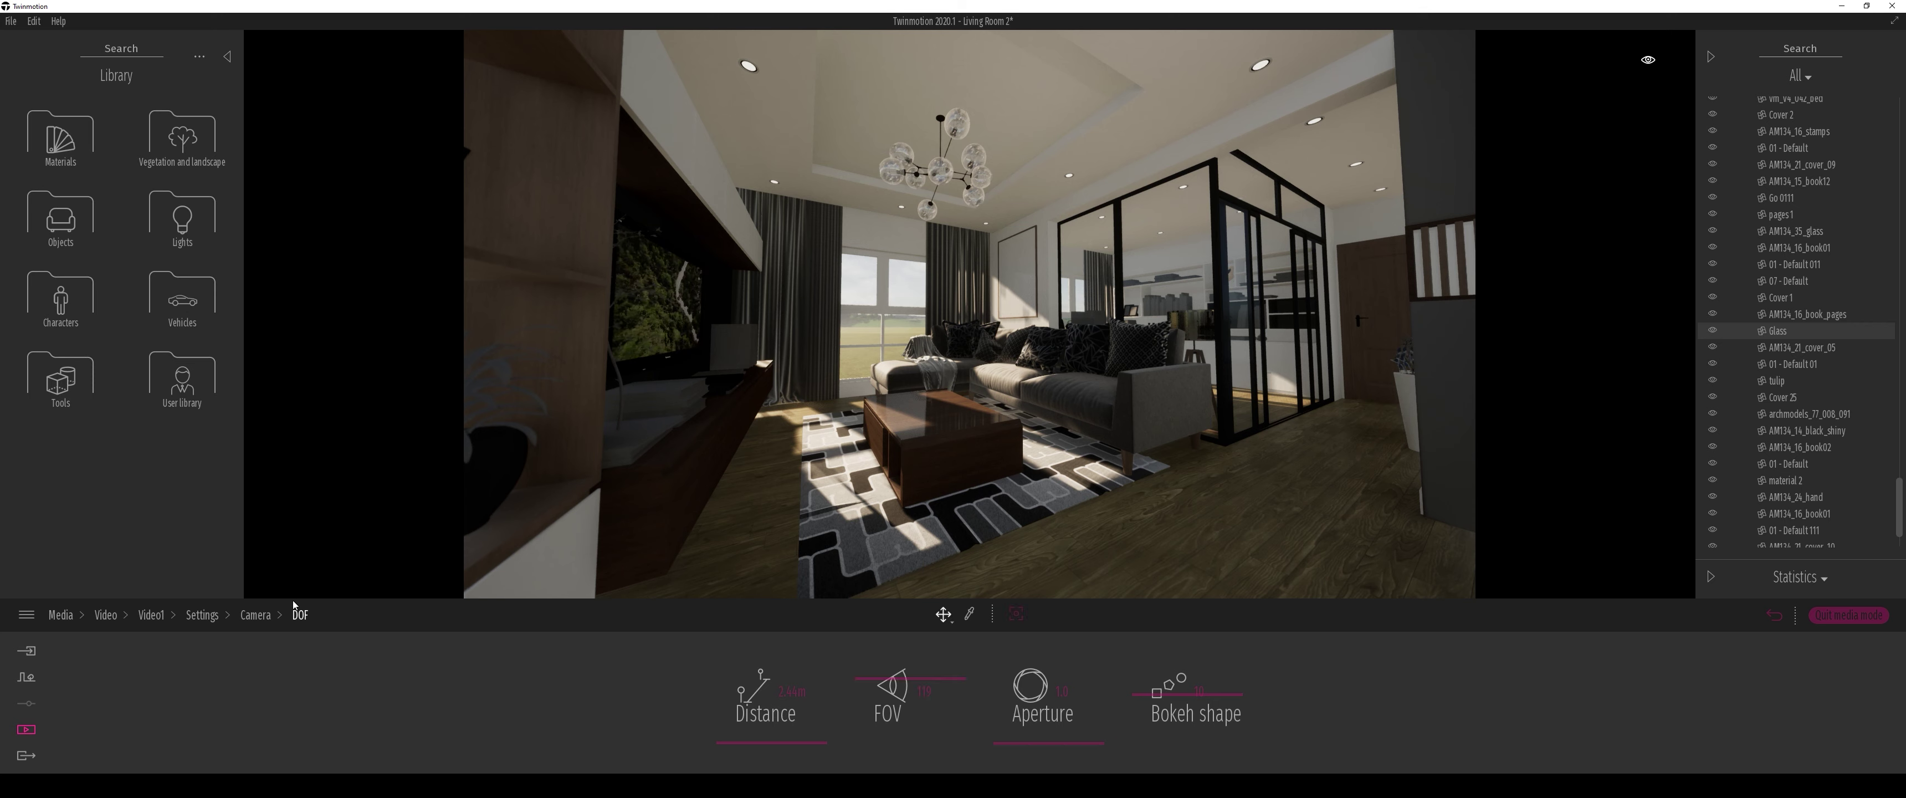
left_click(256, 615)
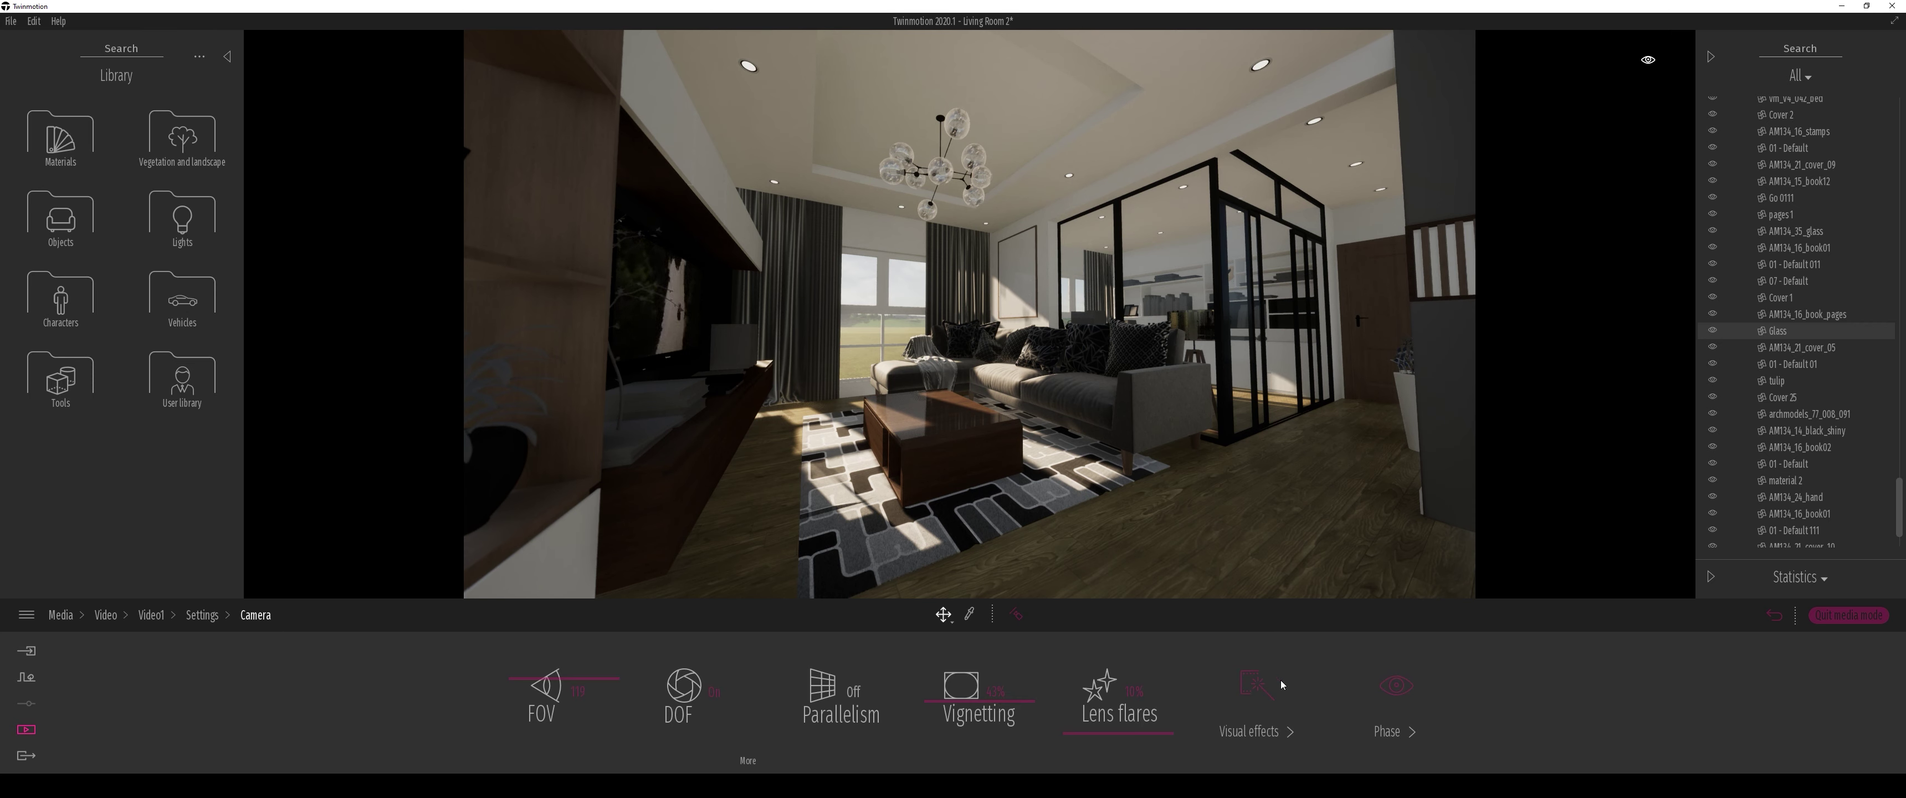
mouse_move(549, 685)
left_mouse_down()
mouse_move(551, 709)
mouse_move(565, 680)
left_mouse_up()
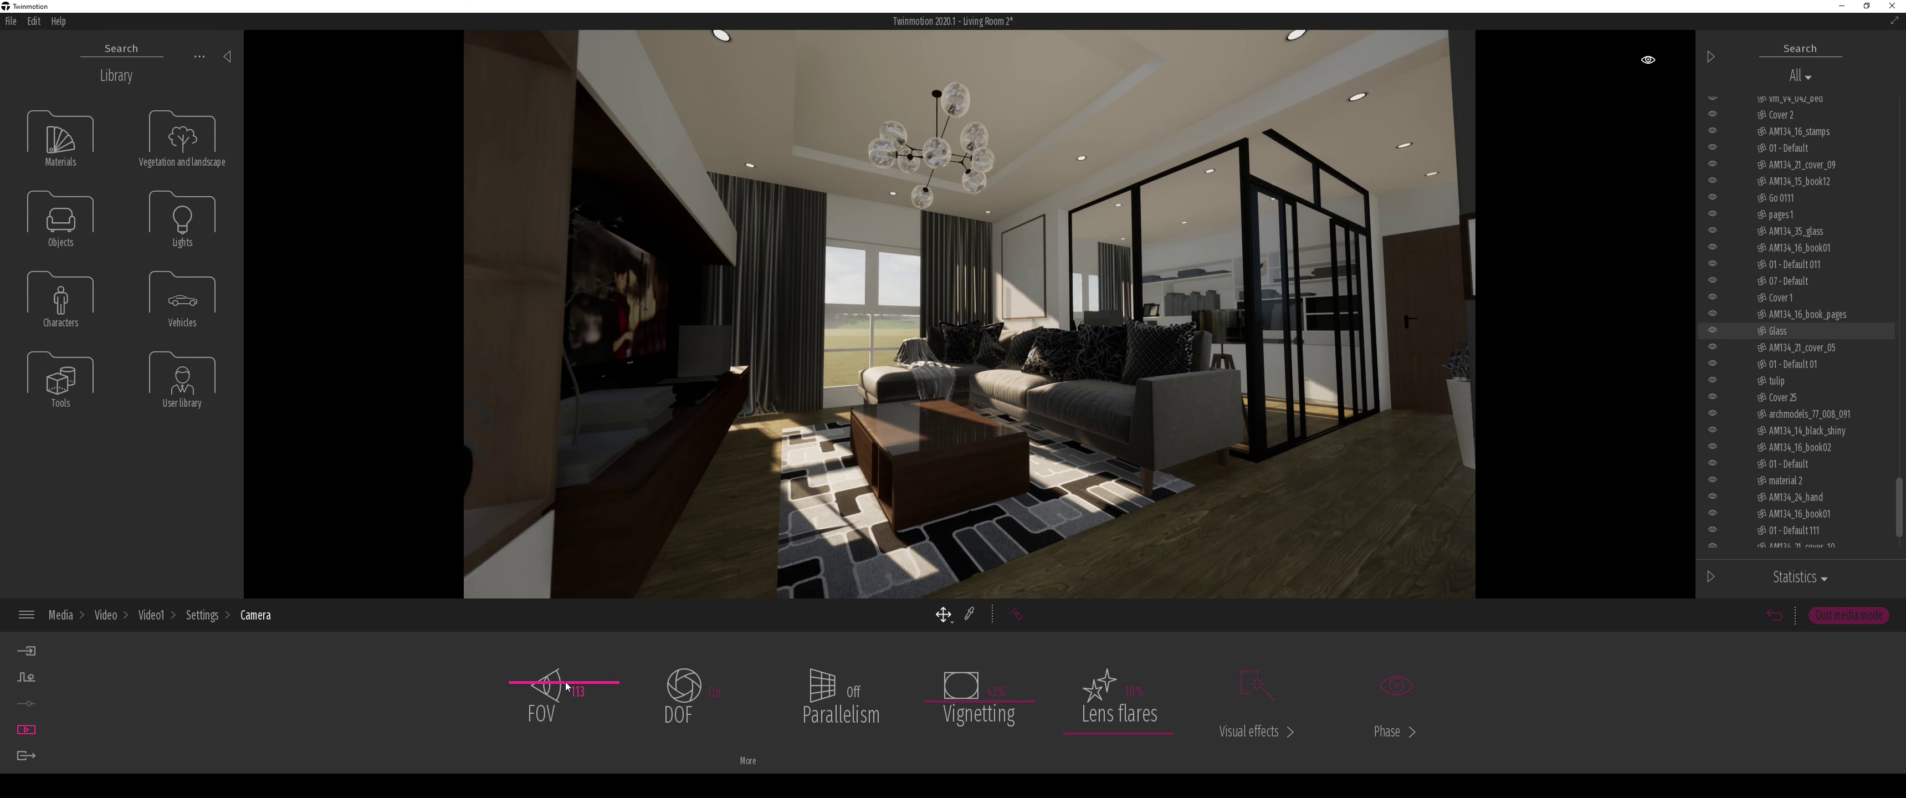
left_click(849, 691)
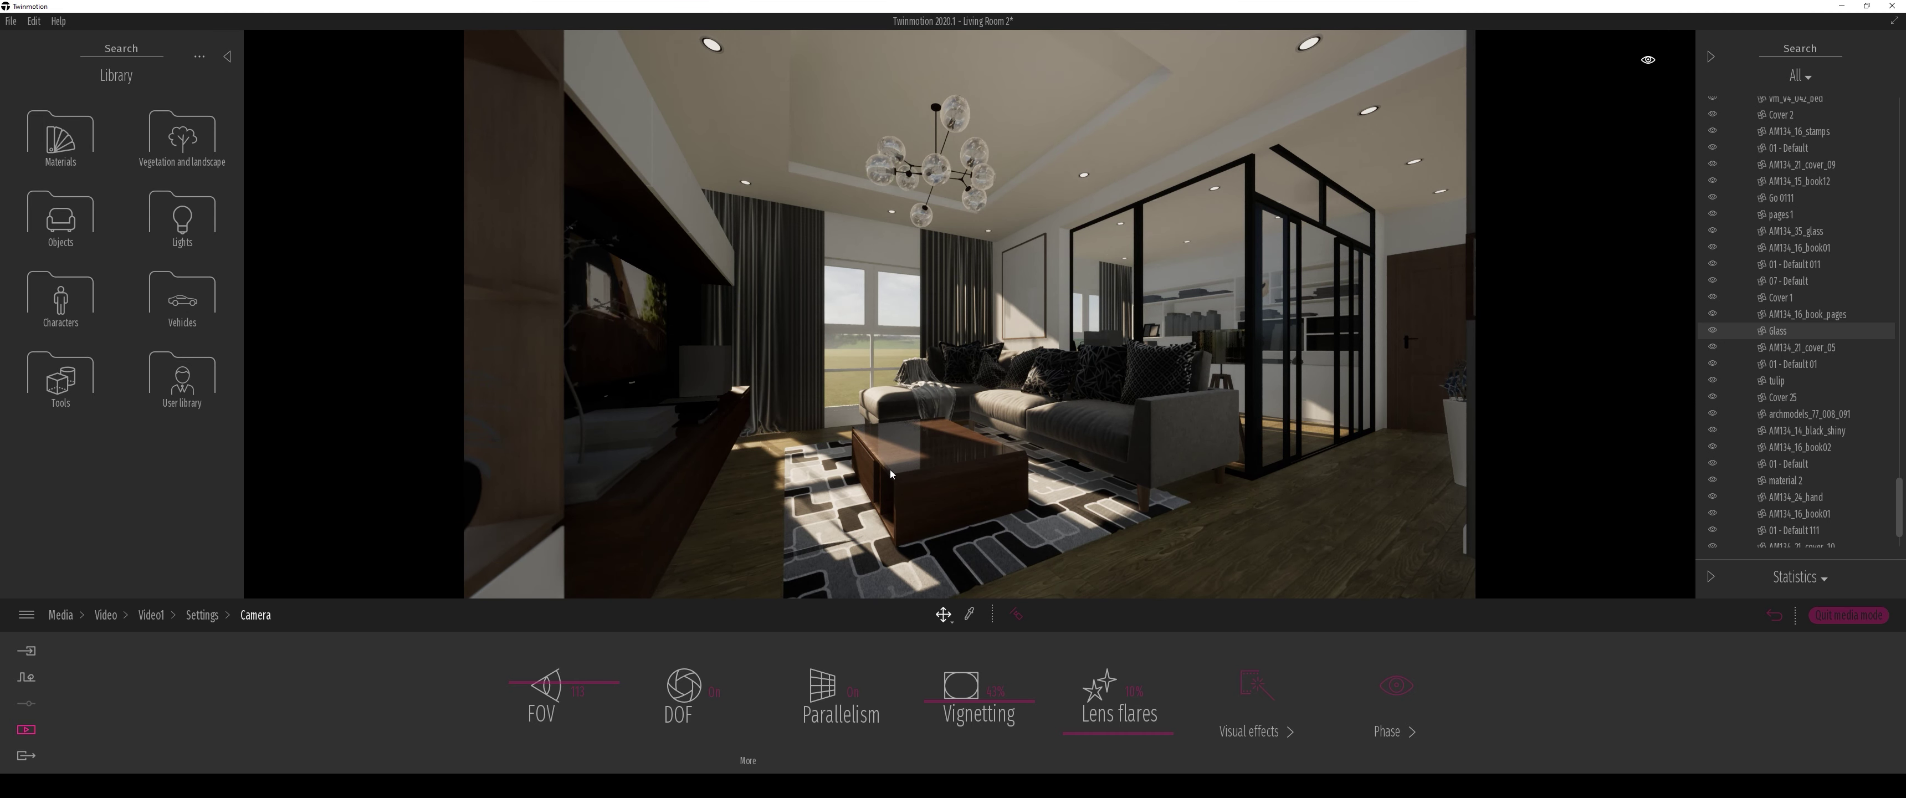
Step: Set the video's colour gradient to 35% contrast and 57% saturation
left_click(1260, 686)
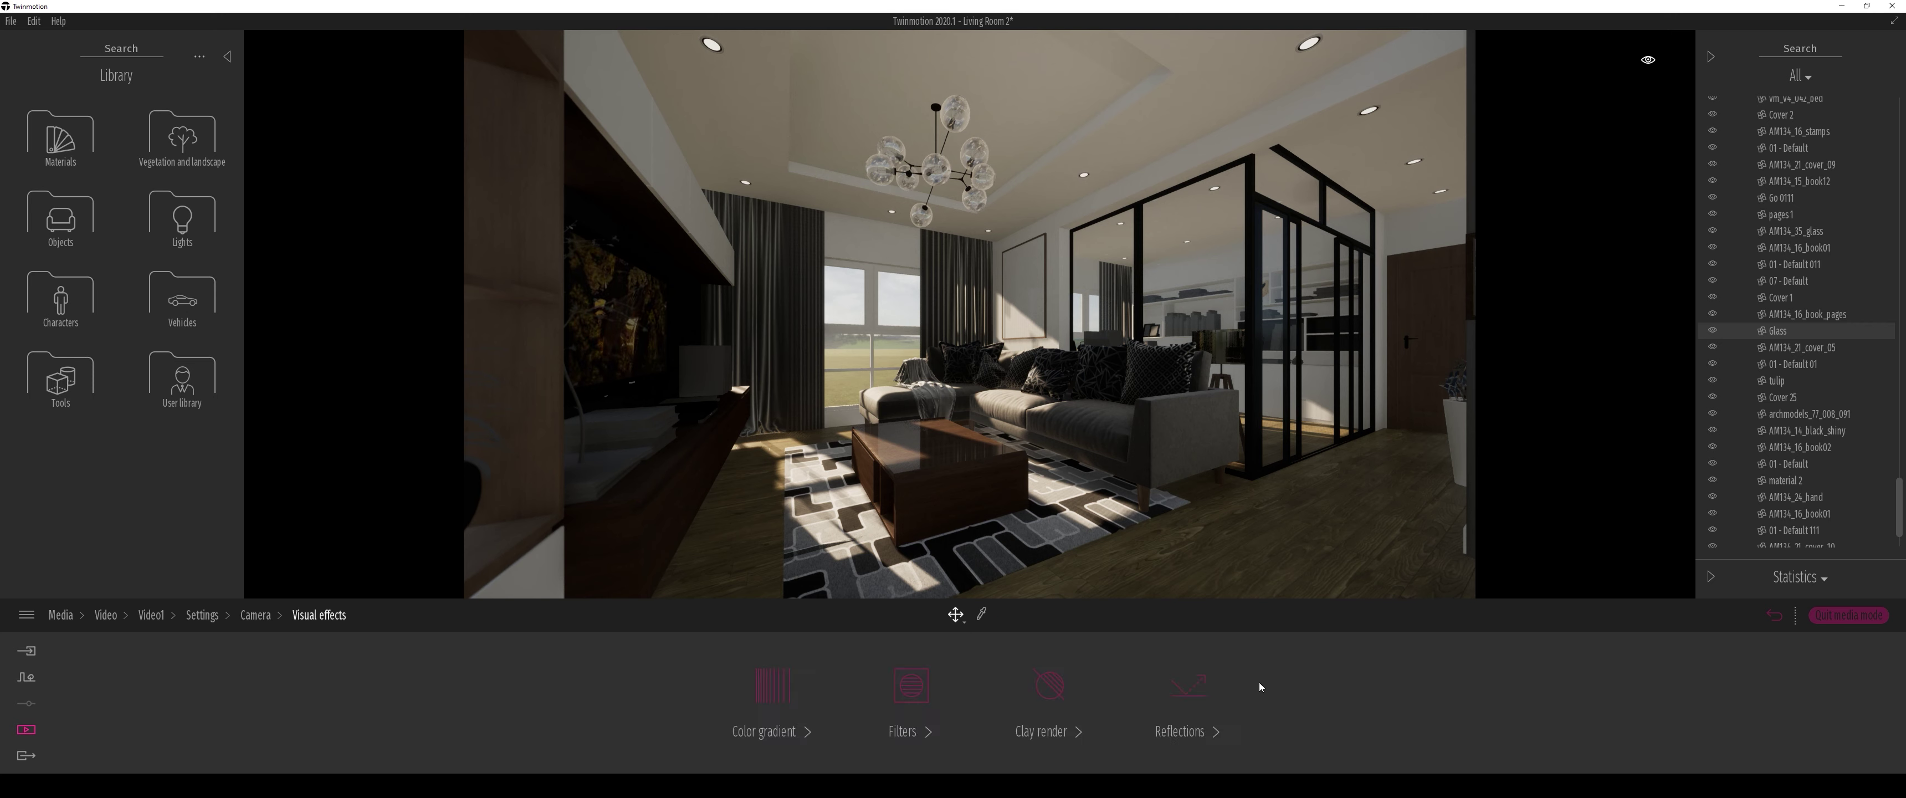
left_click(772, 686)
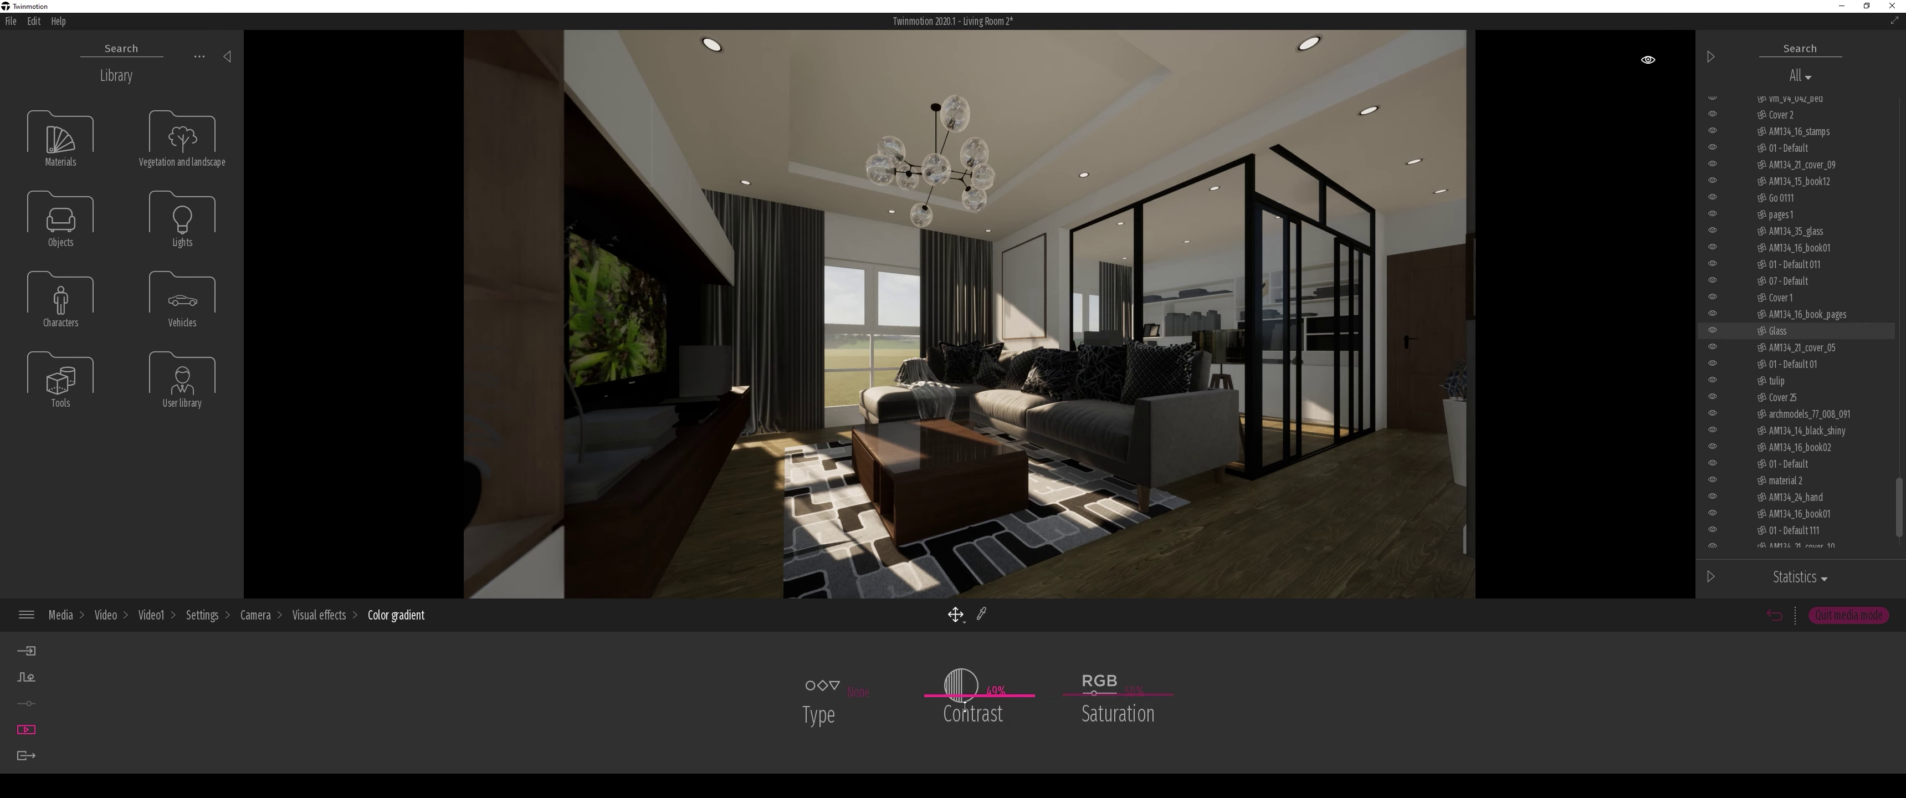
left_click_drag(965, 703, 966, 713)
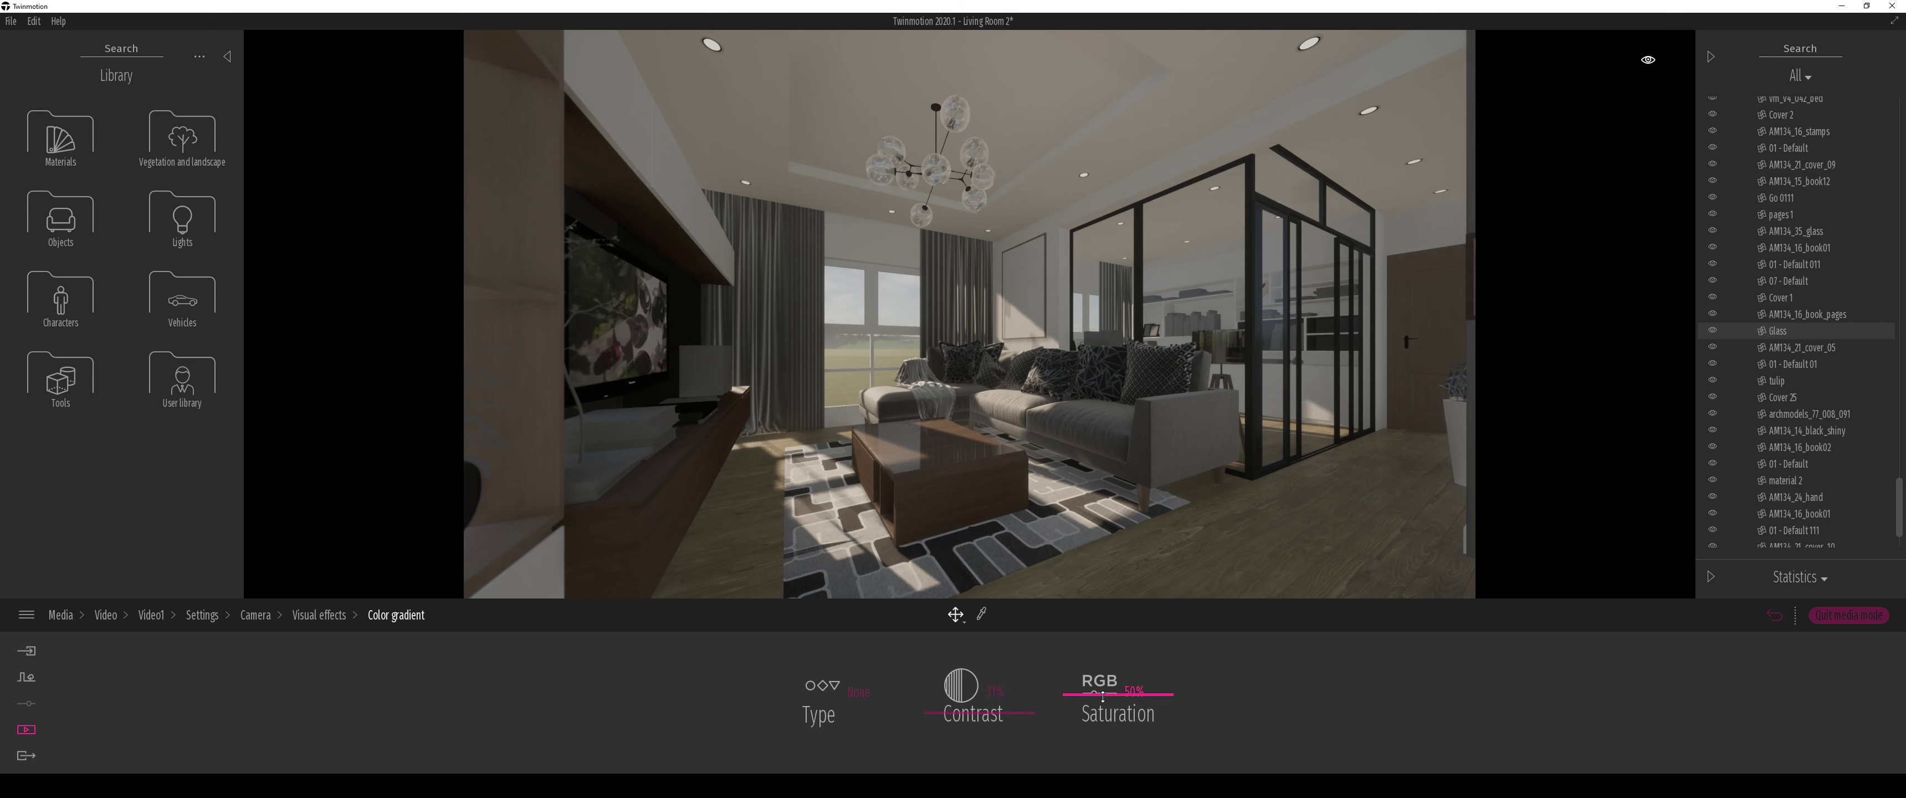
left_click_drag(1102, 697, 1105, 682)
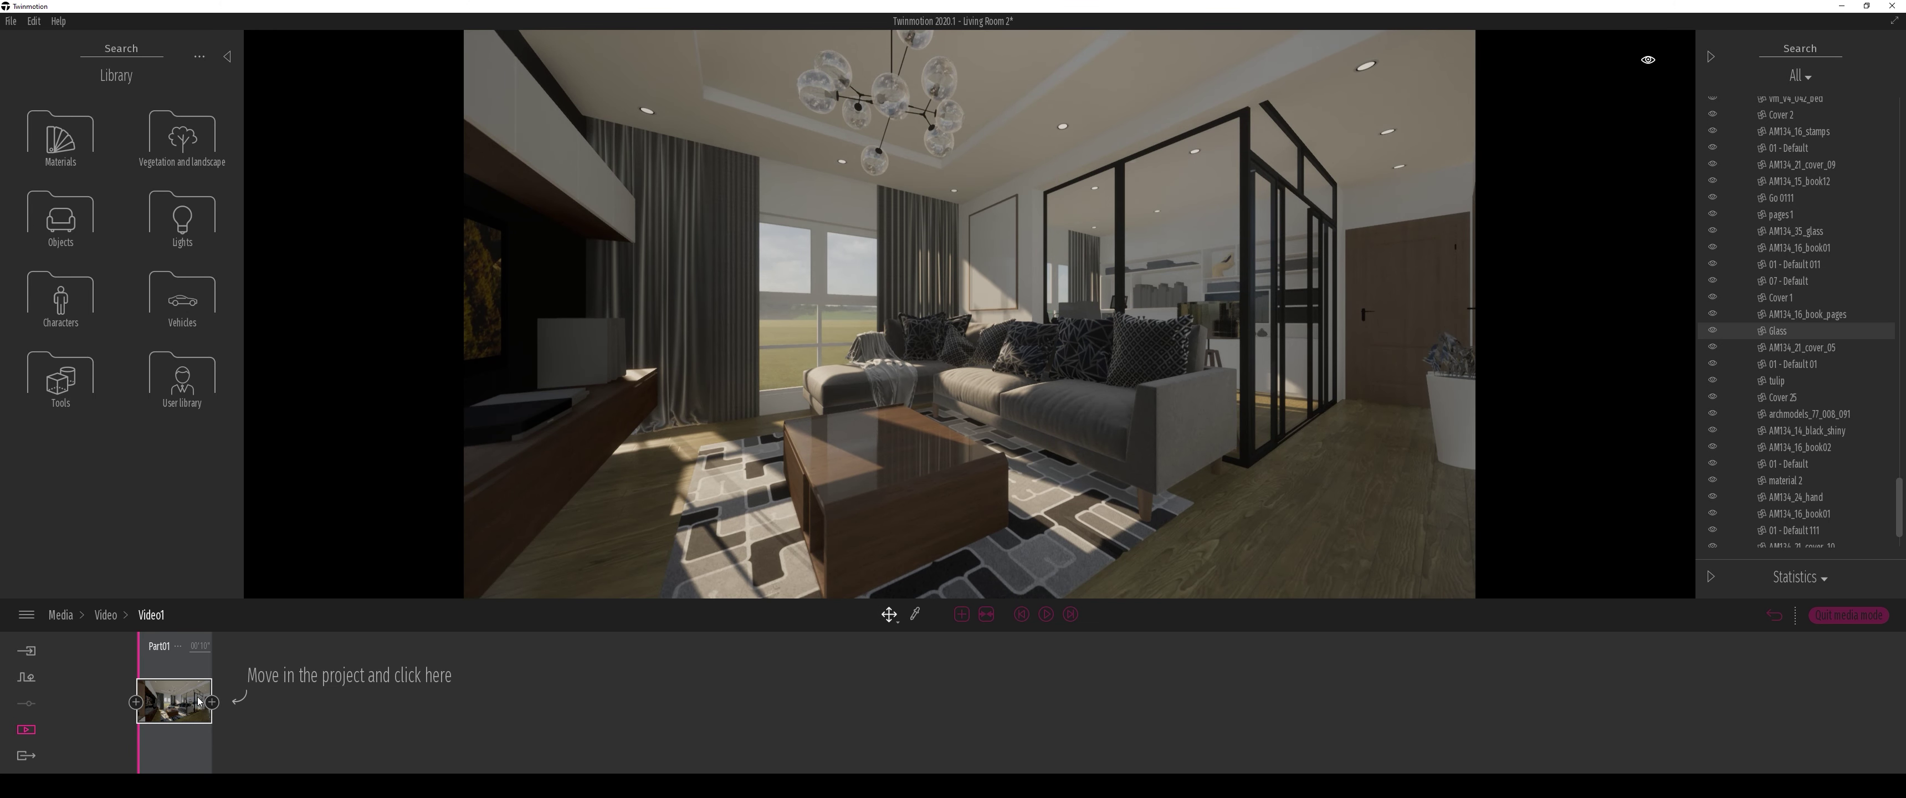
Step: Add a second camera keyframe to Part01 and preview the camera move
left_click(214, 701)
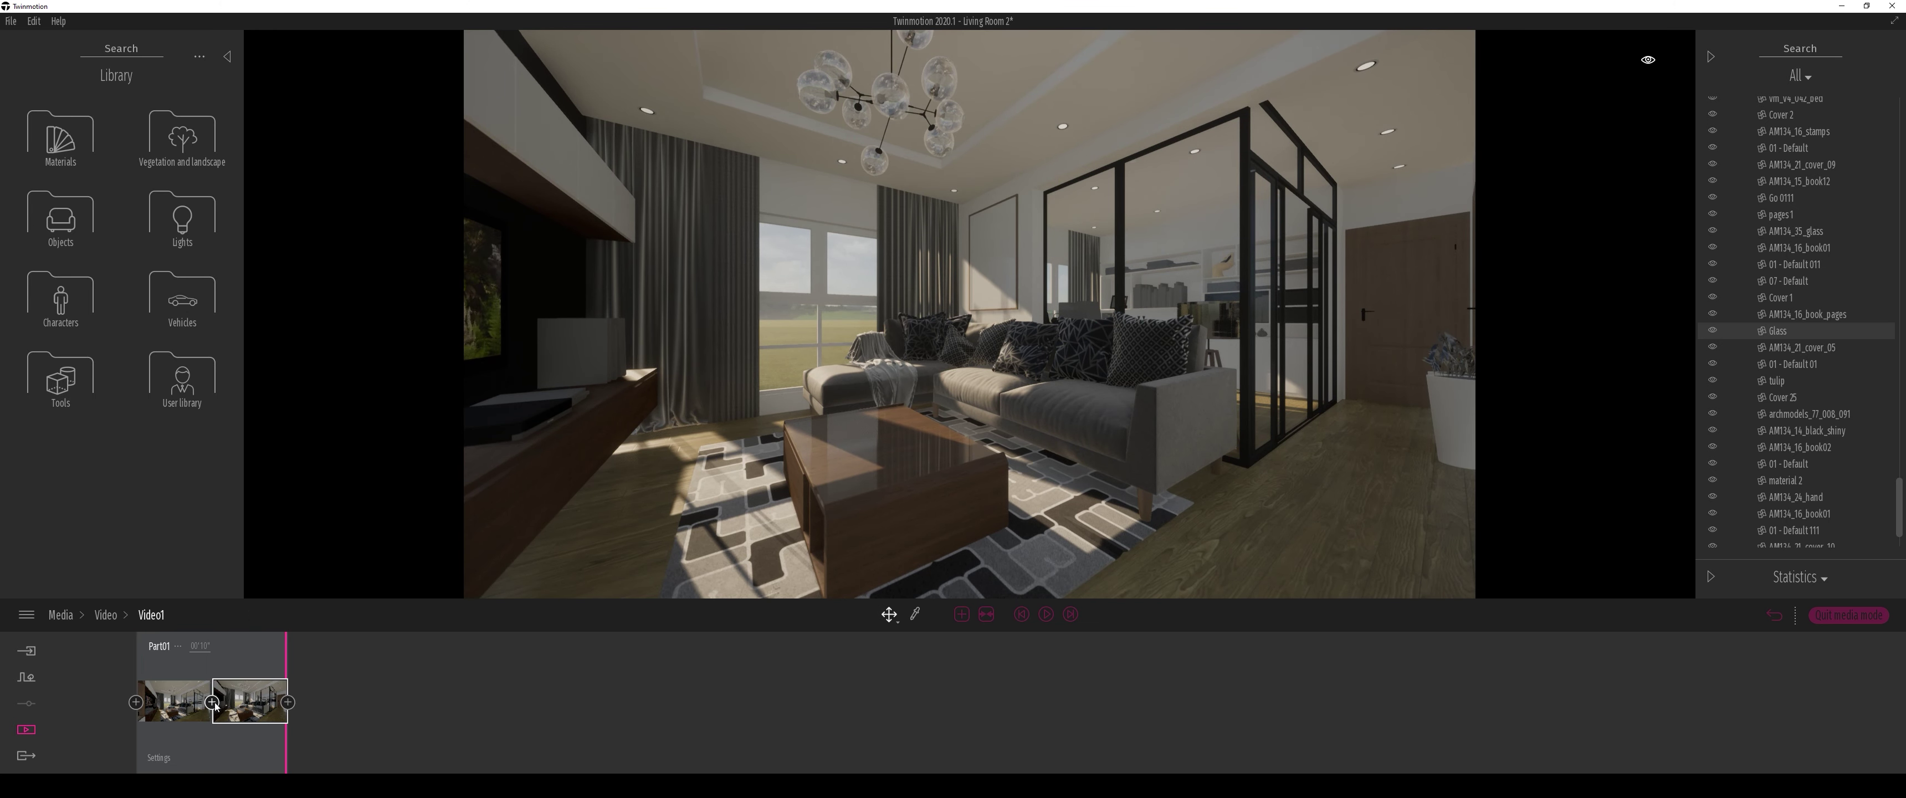
left_click(1046, 614)
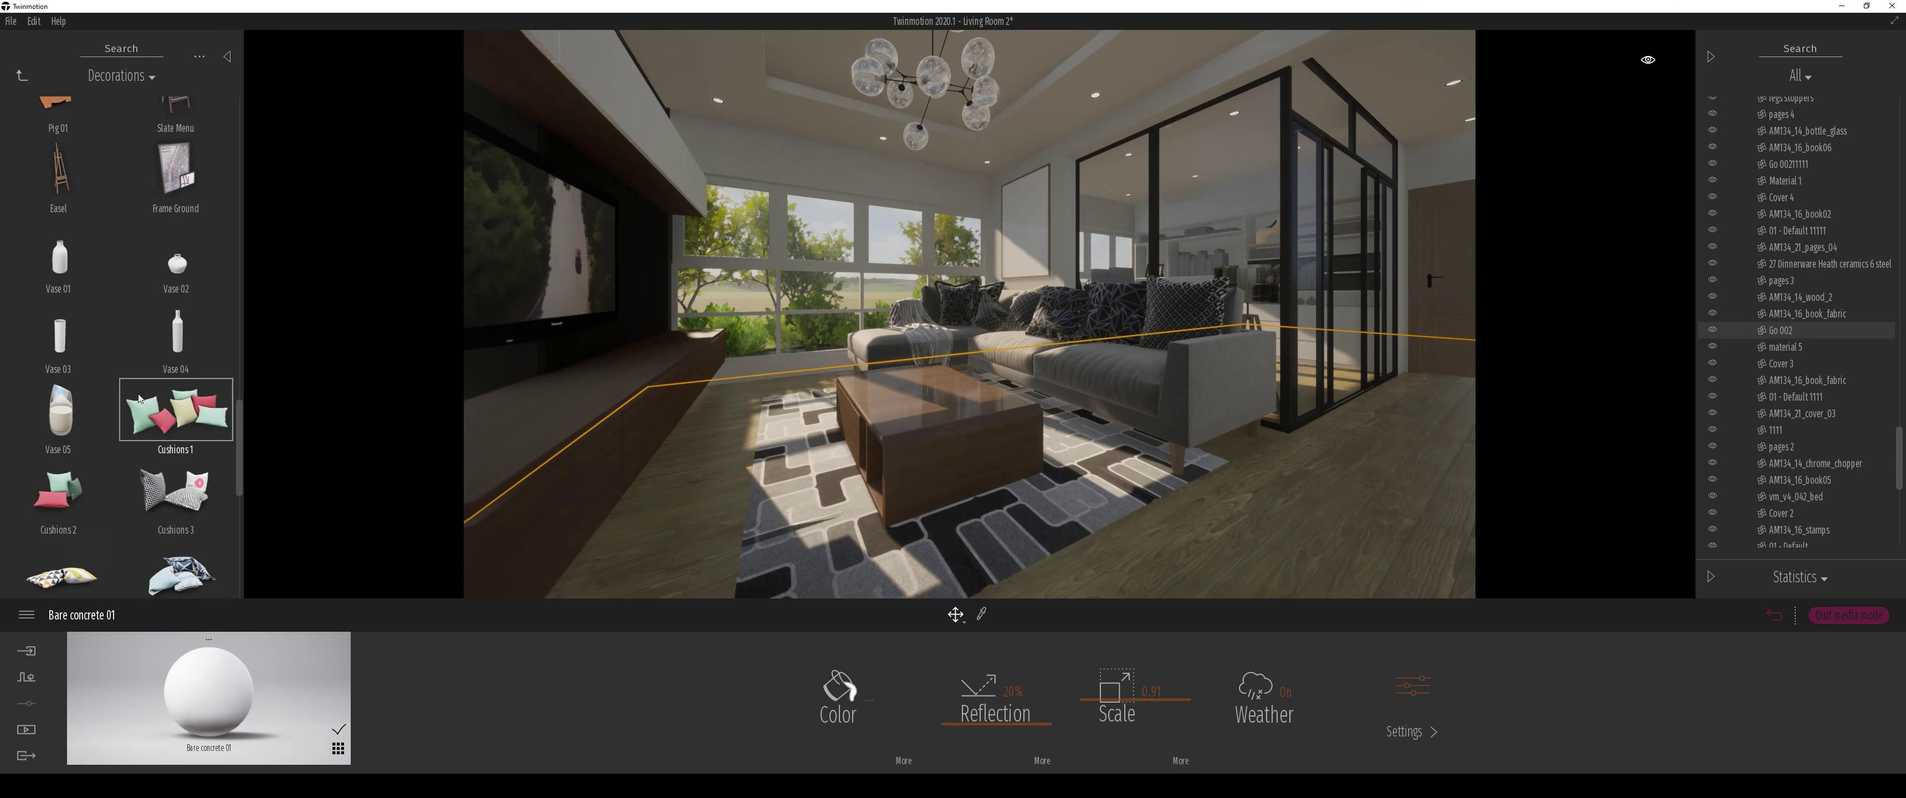
Step: Place a book stack on the TV cabinet, pick Glass Photo 30x30 01, and select the TV screen
scroll(119, 370, "up", 3)
left_click_drag(58, 455, 547, 404)
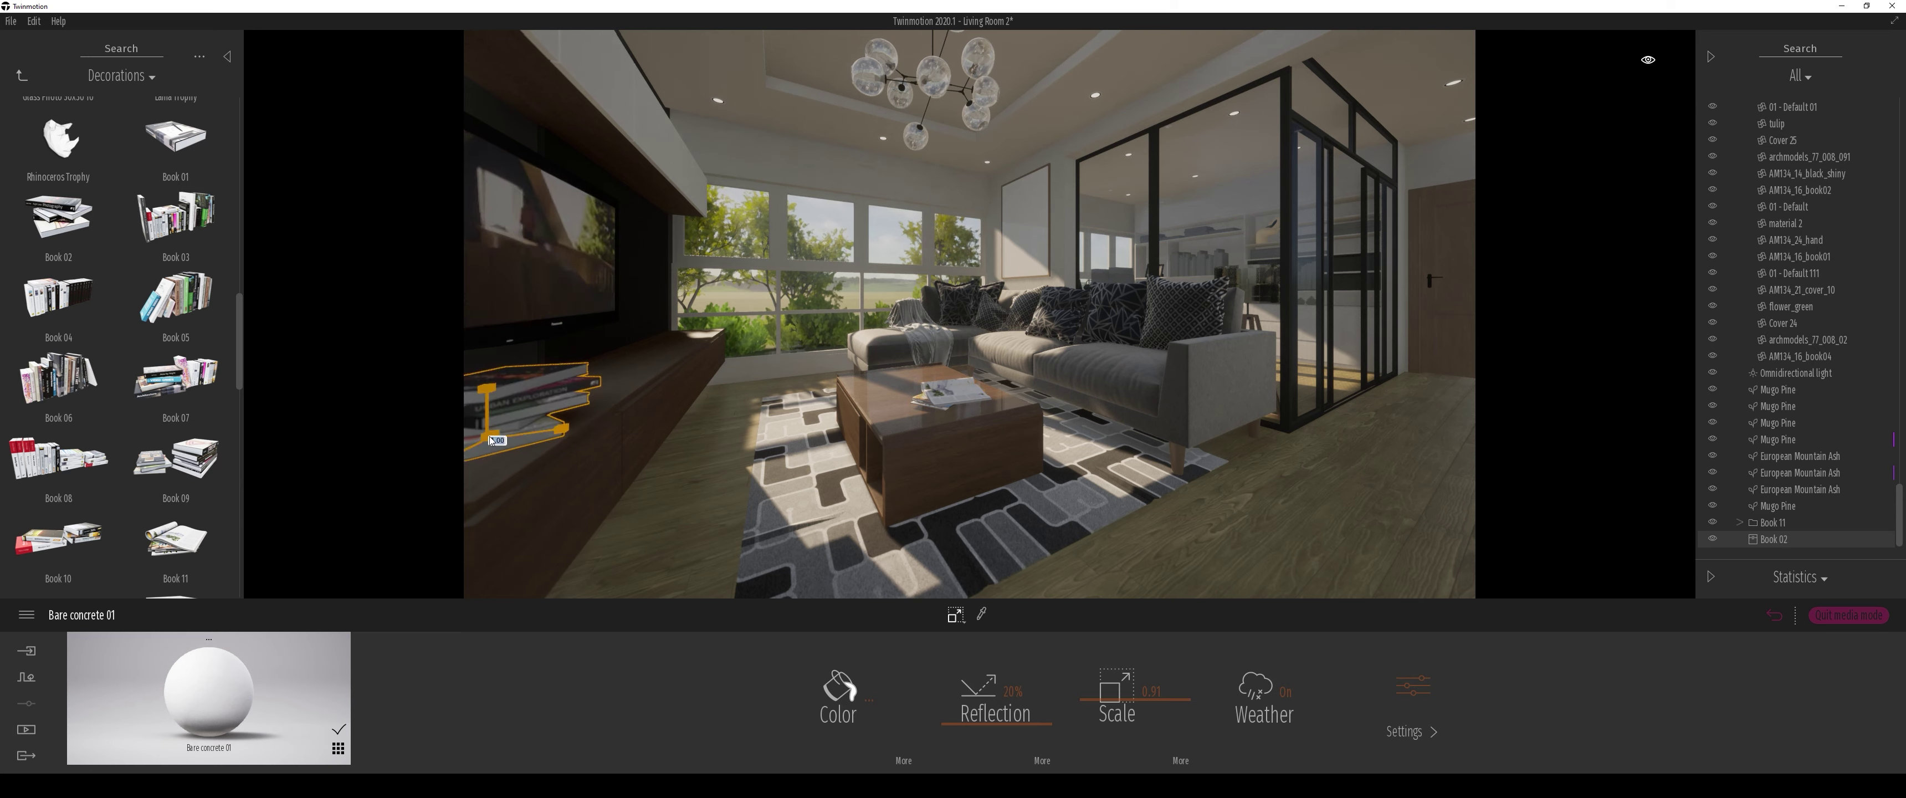
scroll(118, 333, "up", 5)
left_click(1037, 197)
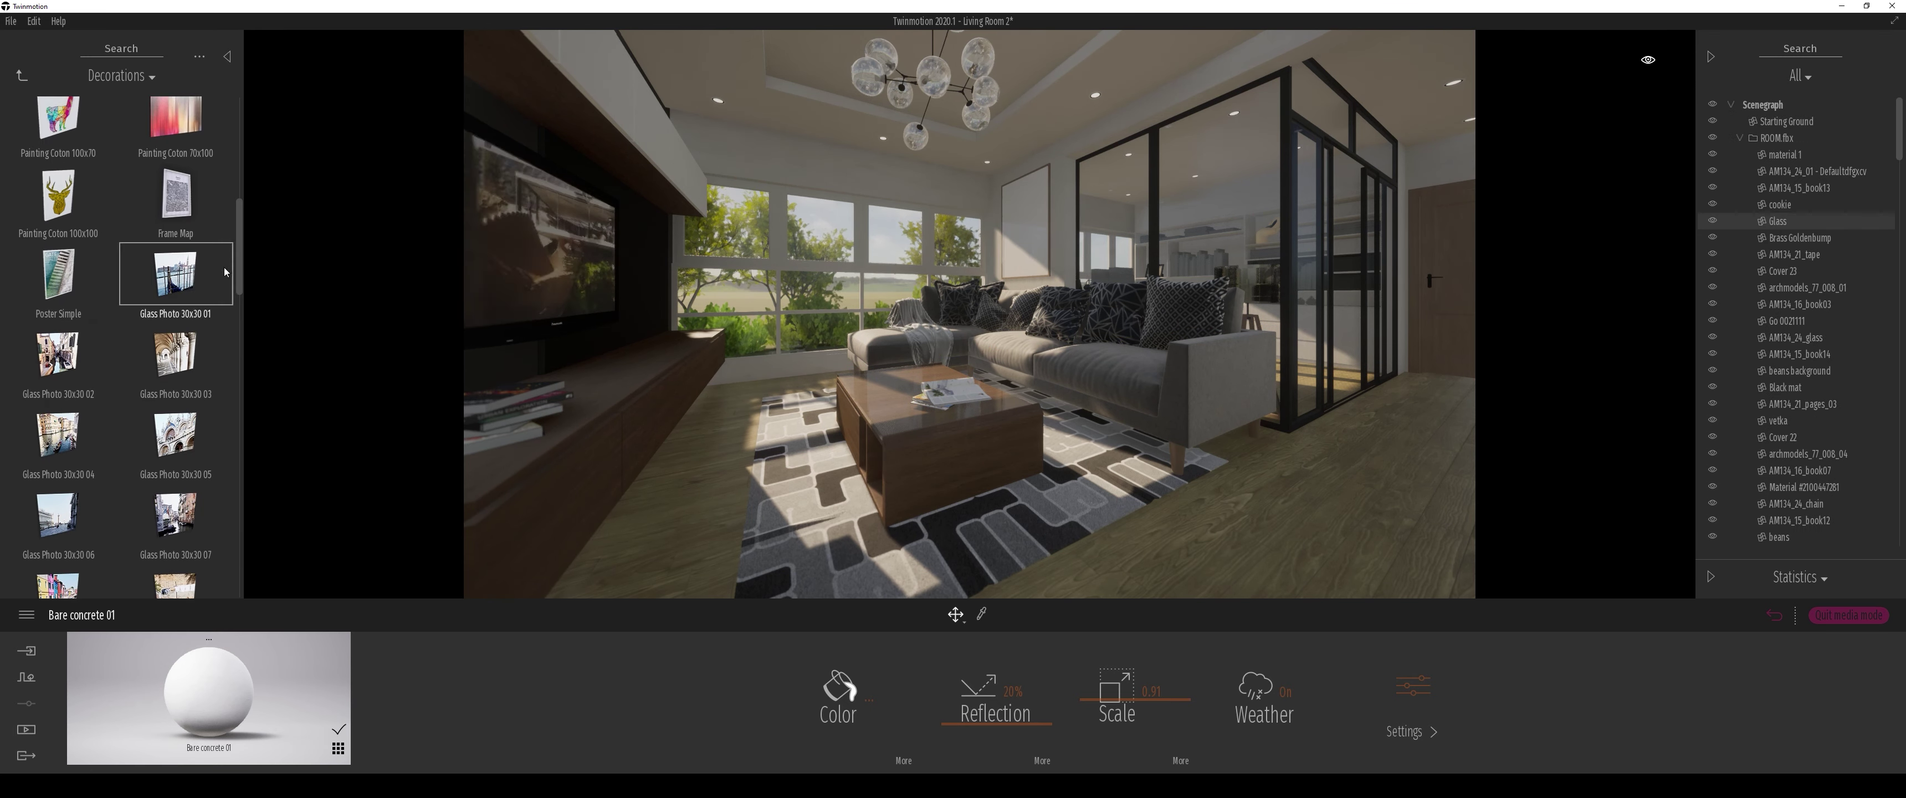
left_click(470, 154)
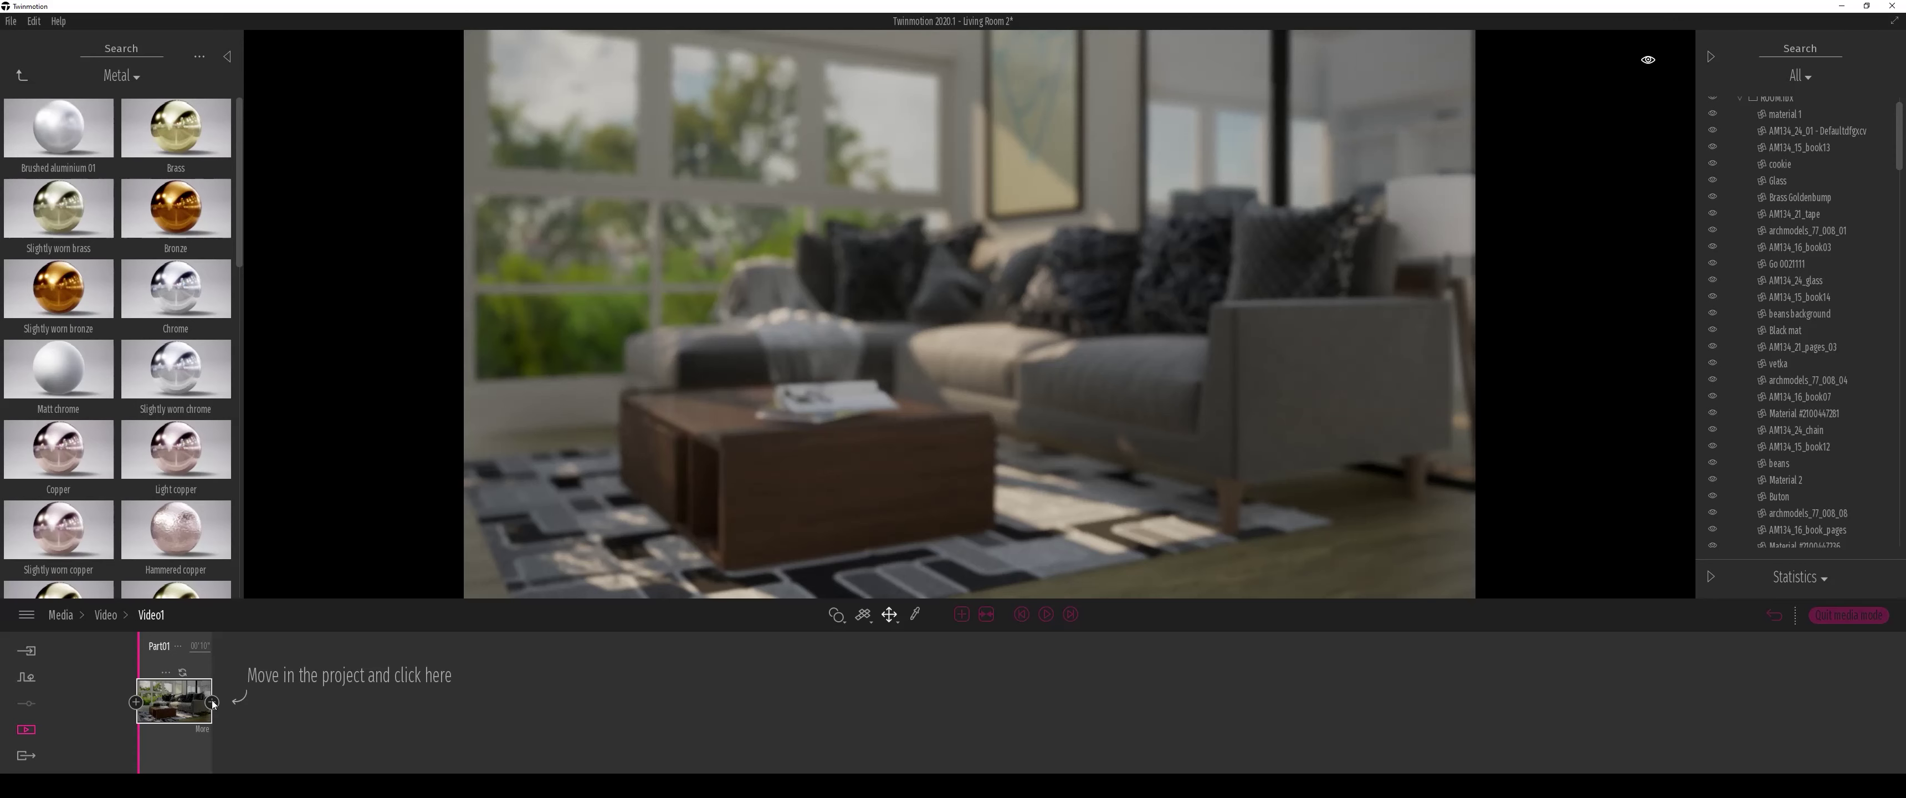
Step: Return the camera to the first keyframe and open the video's depth-of-field settings
scroll(847, 523, "up", 3)
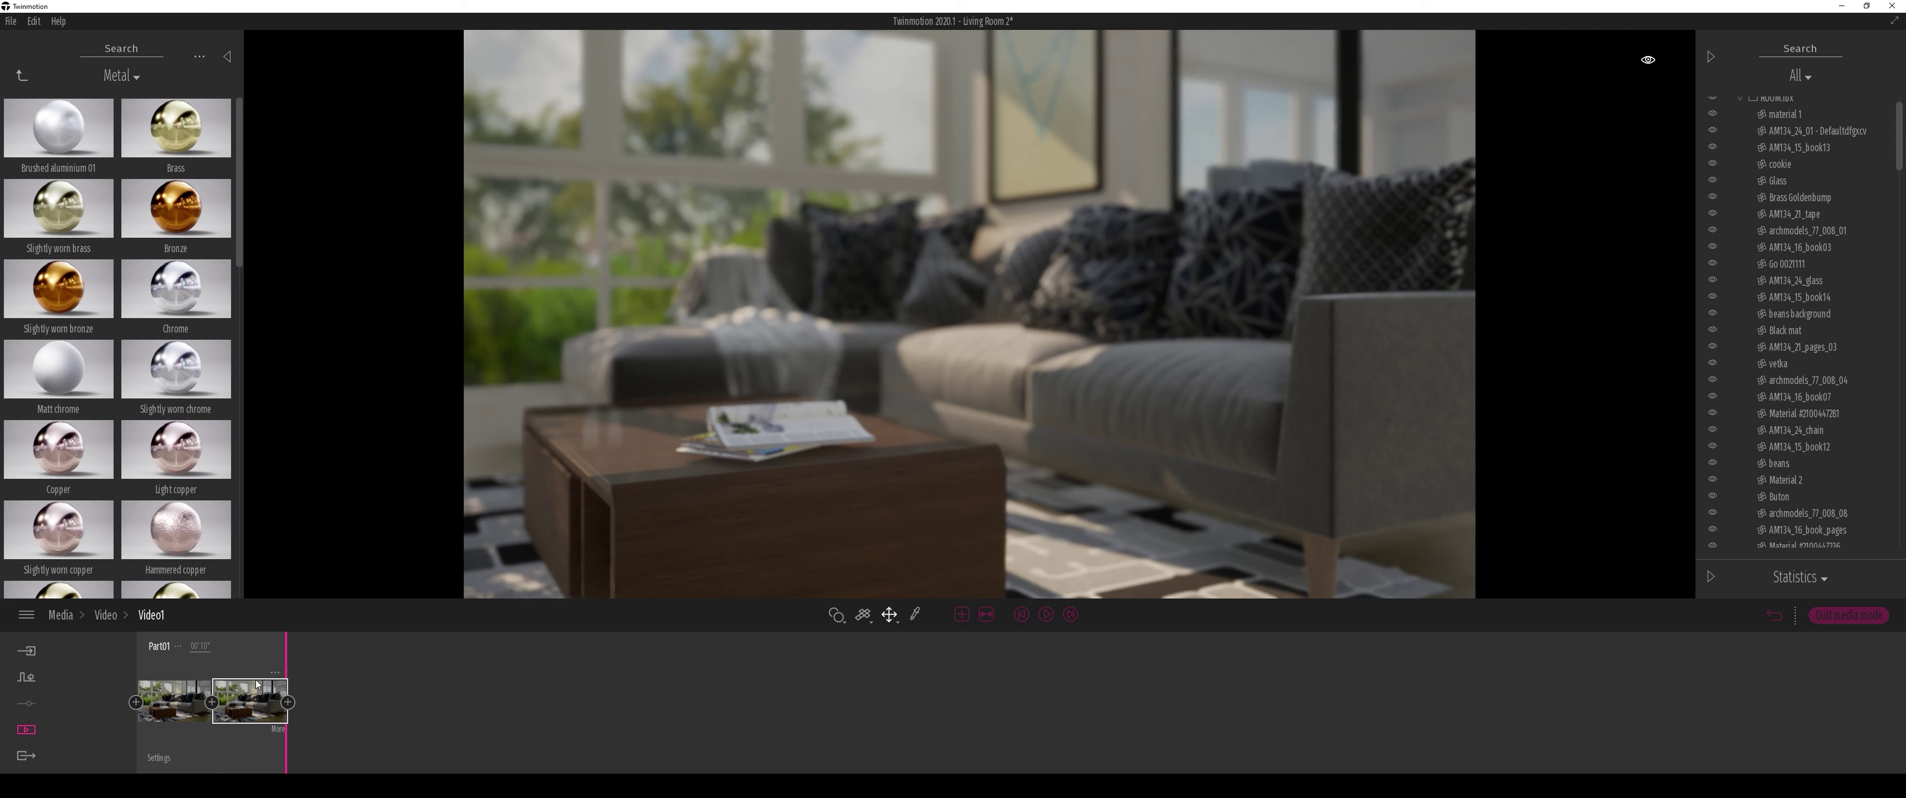
left_click(166, 698)
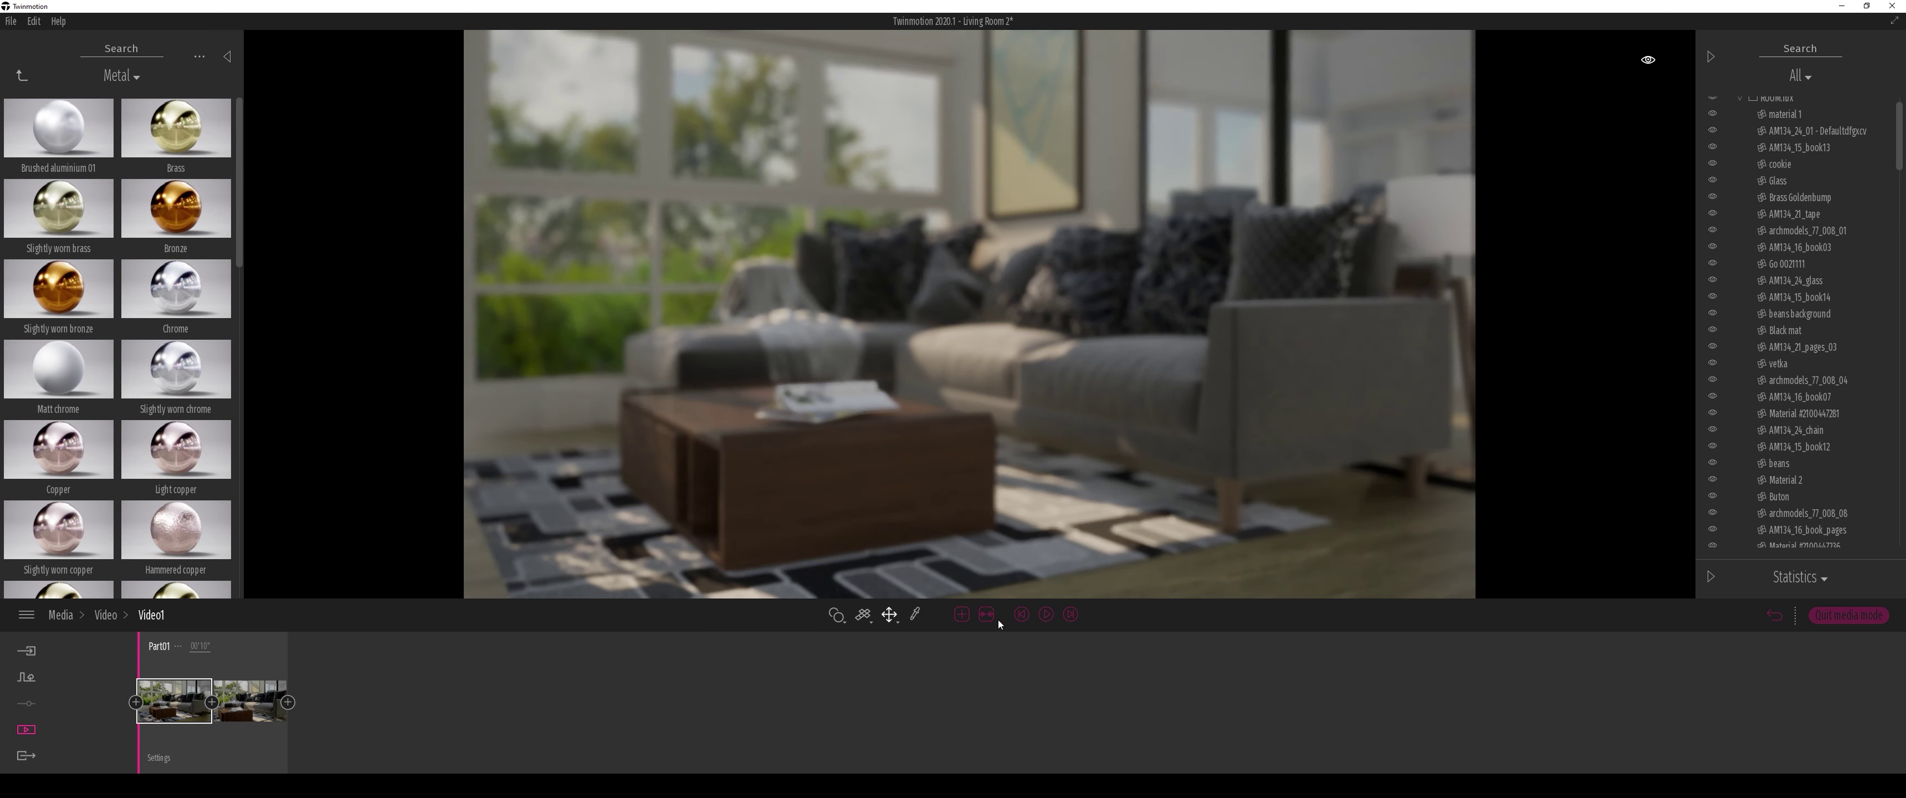
left_click(159, 758)
left_click(1193, 688)
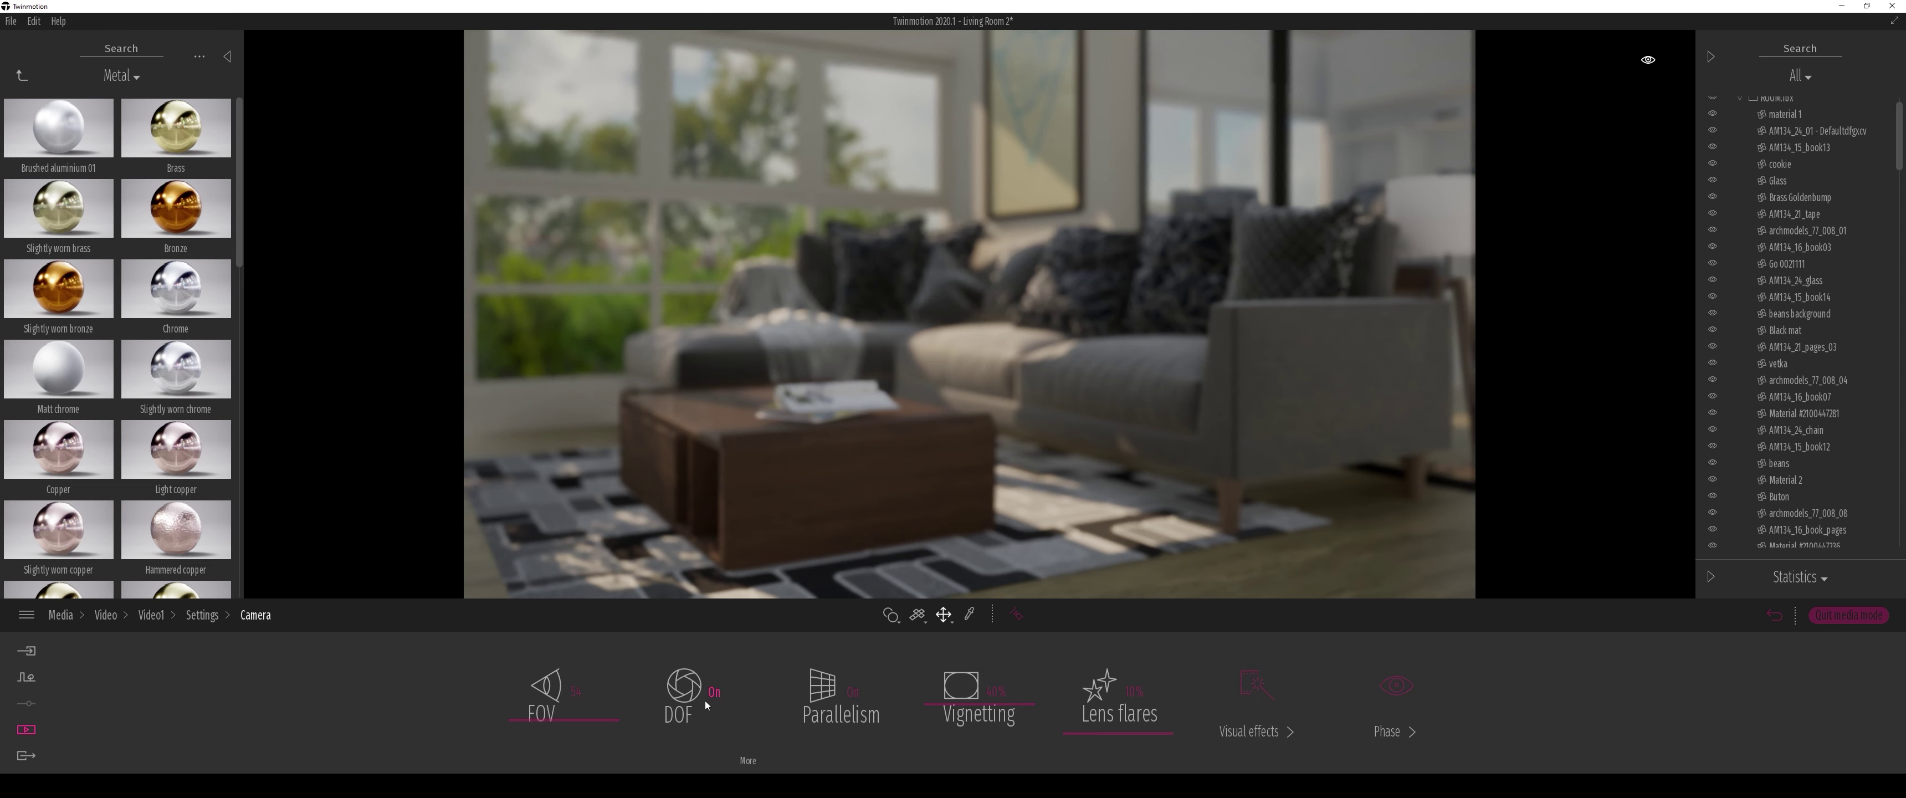
left_click(682, 692)
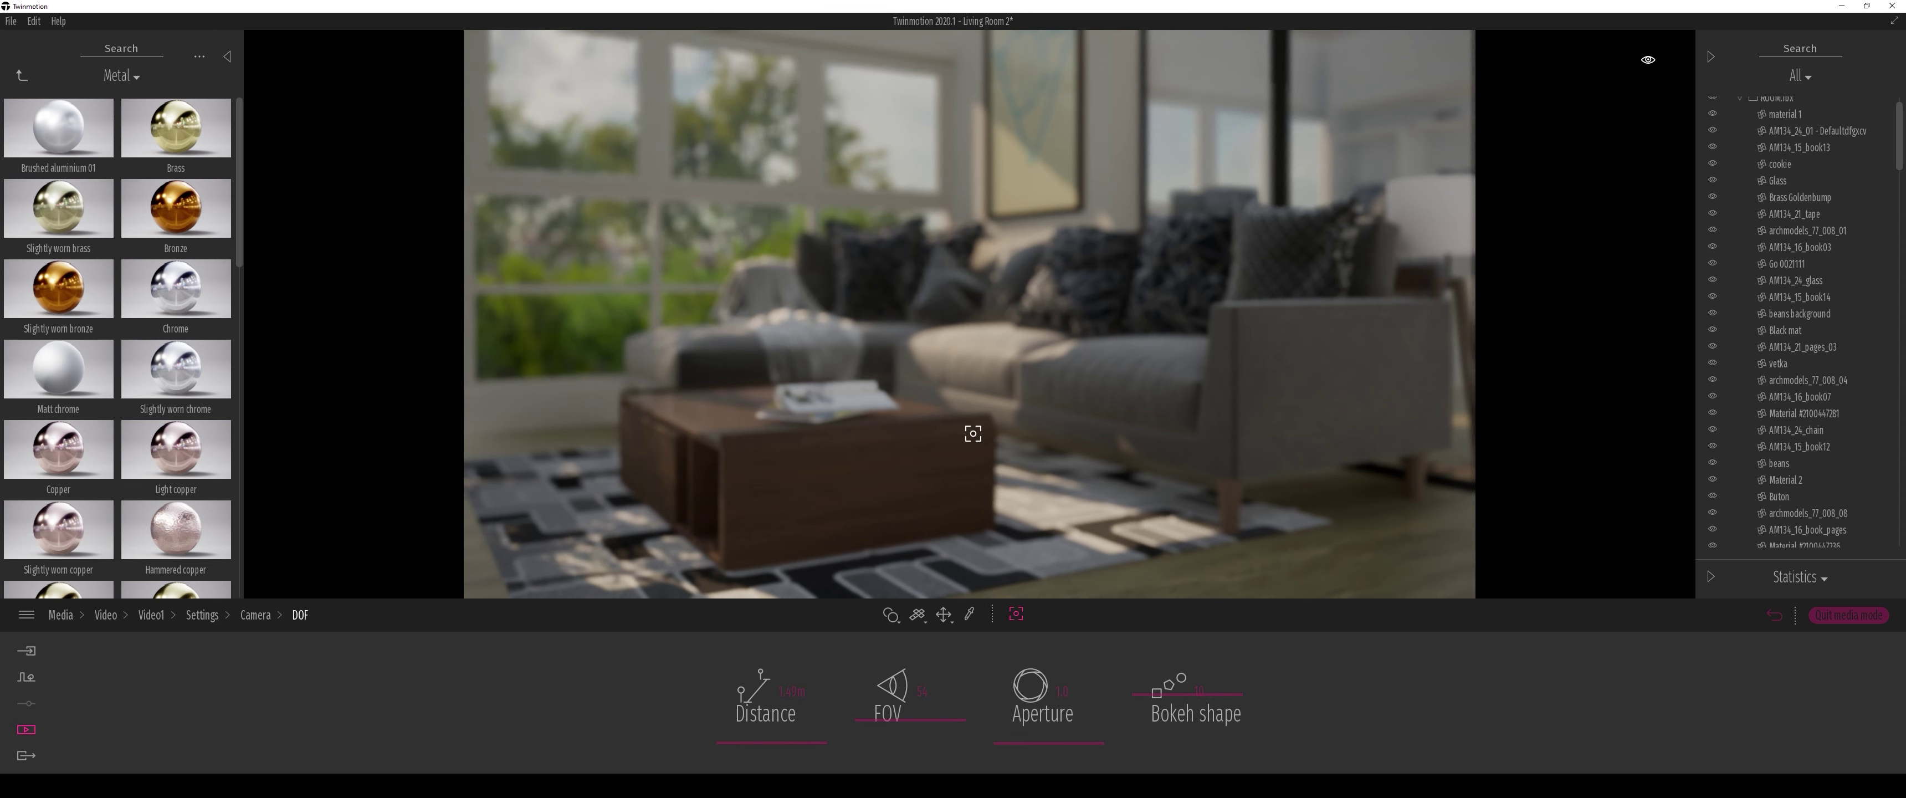
Step: Set the depth-of-field focus on the coffee table, about 2.26 m, then return to Part01
left_click(893, 446)
left_click(1114, 379)
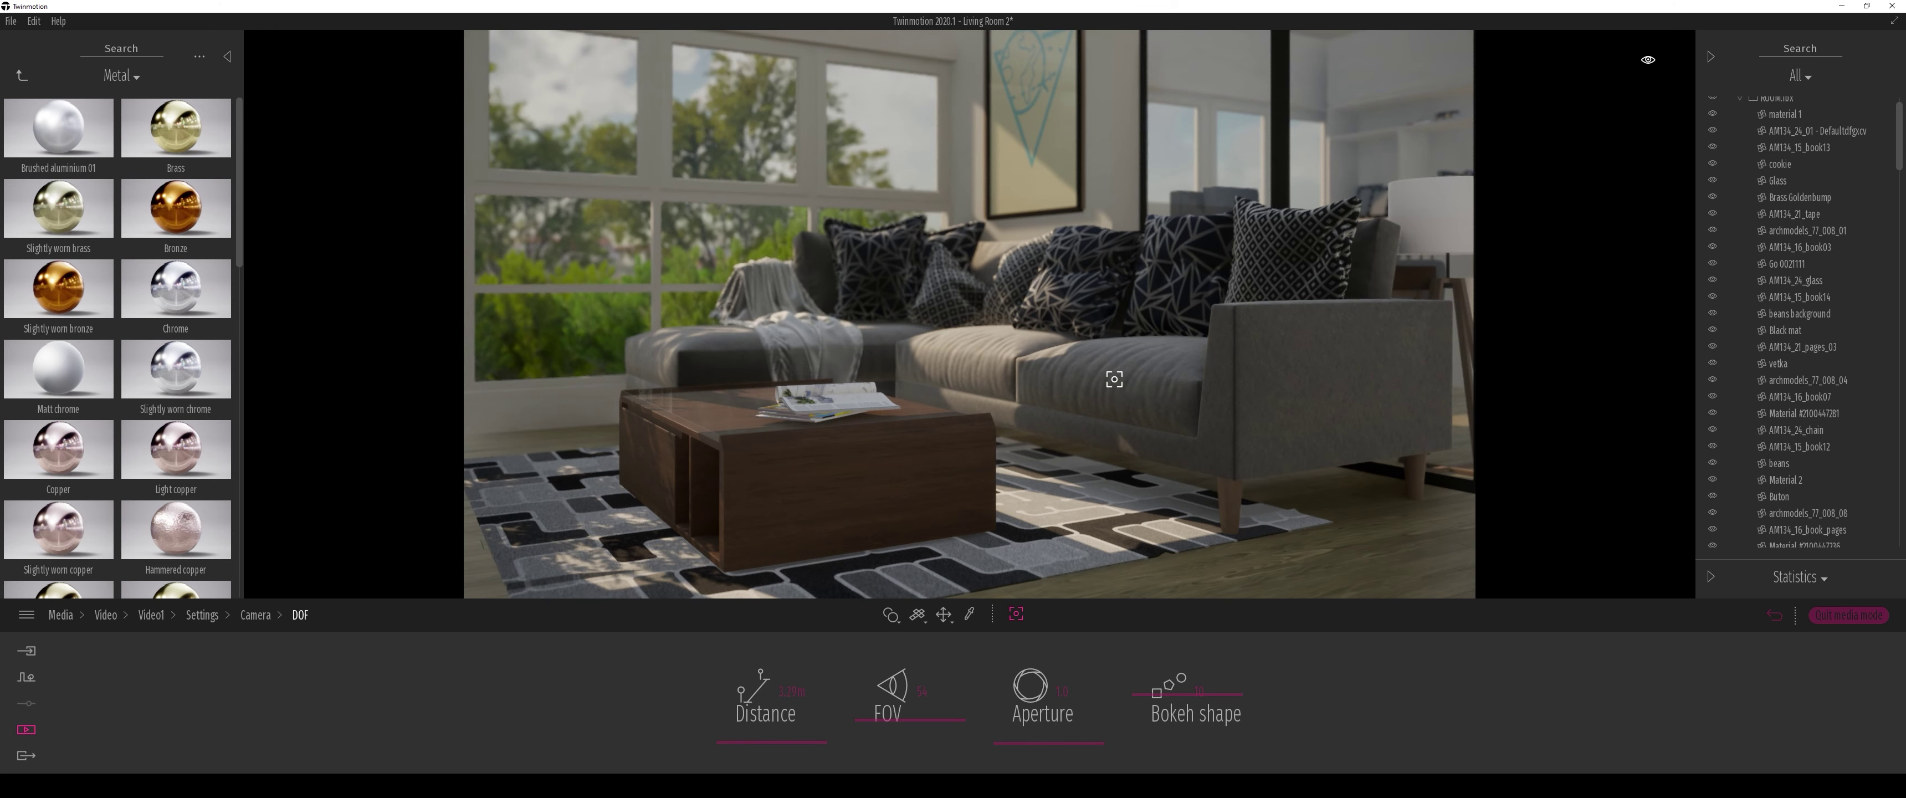
left_click(899, 451)
left_click(152, 615)
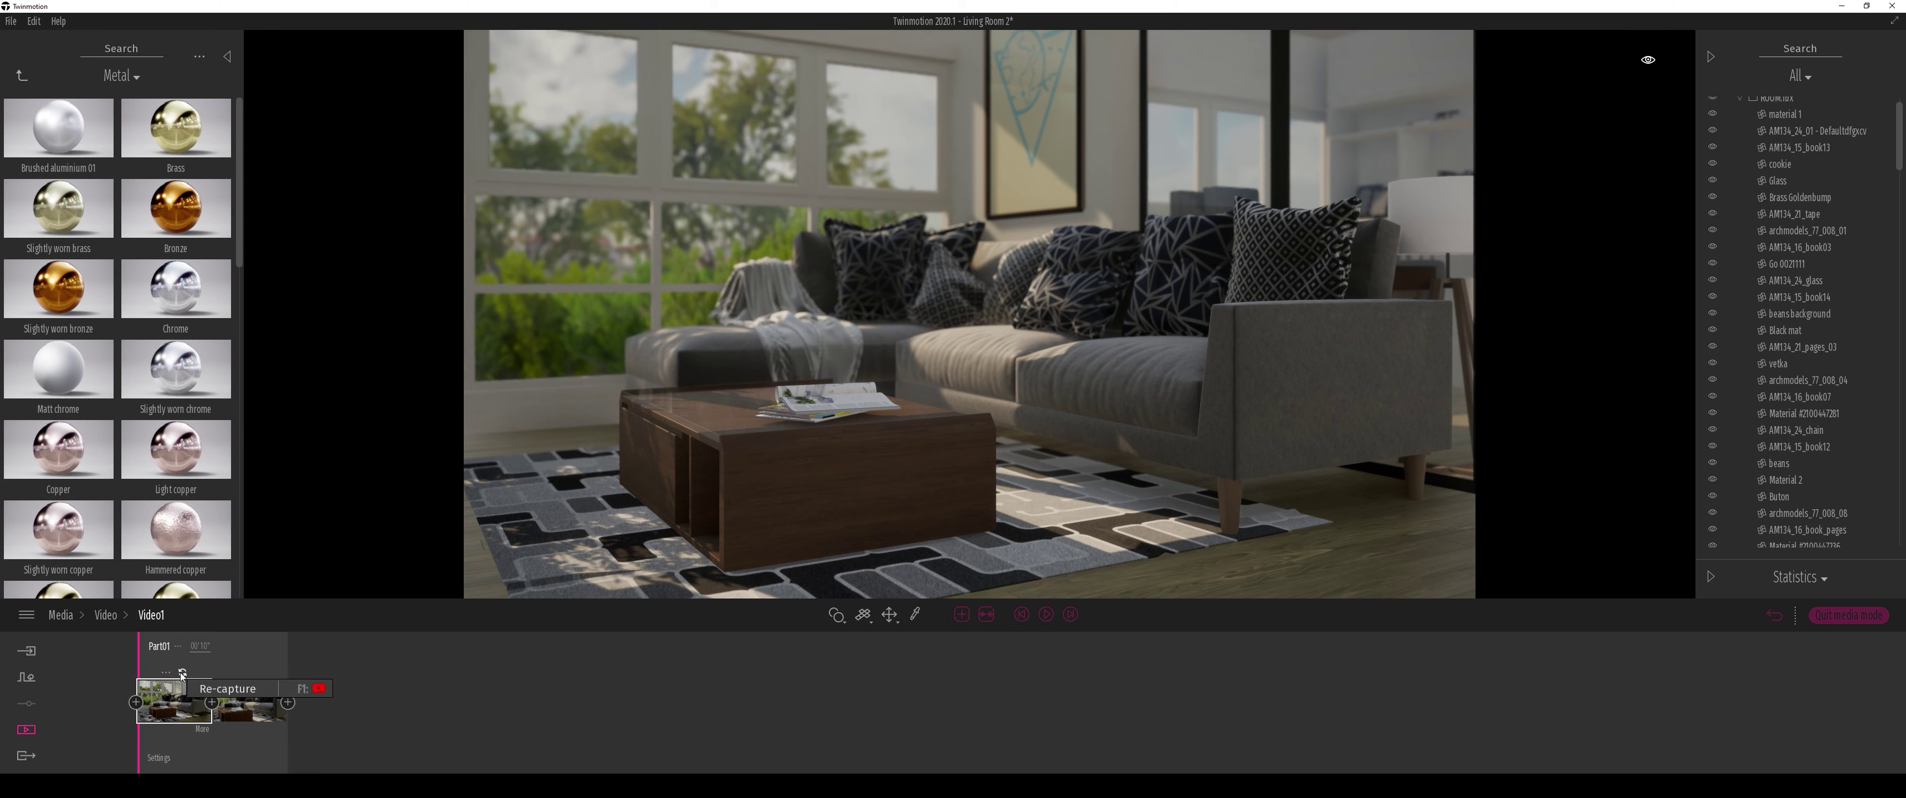
Step: Preview the two-keyframe animation, then apply the ELMT - A04 look in Premiere Pro
mouse_move(249, 706)
left_click(249, 689)
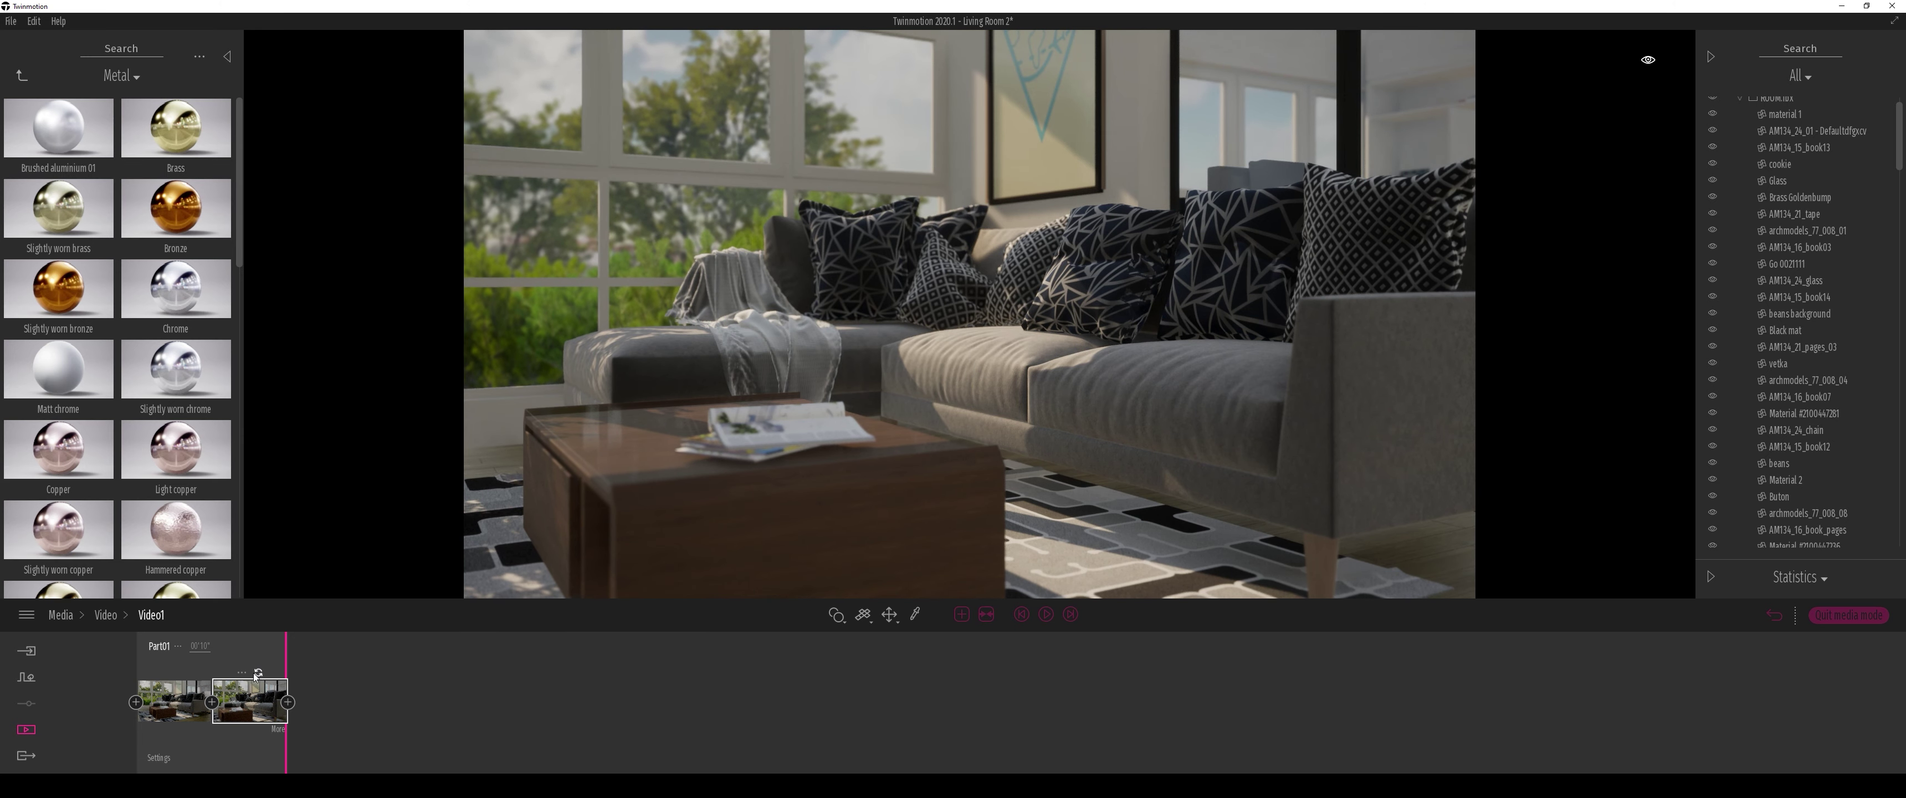
left_click(1023, 615)
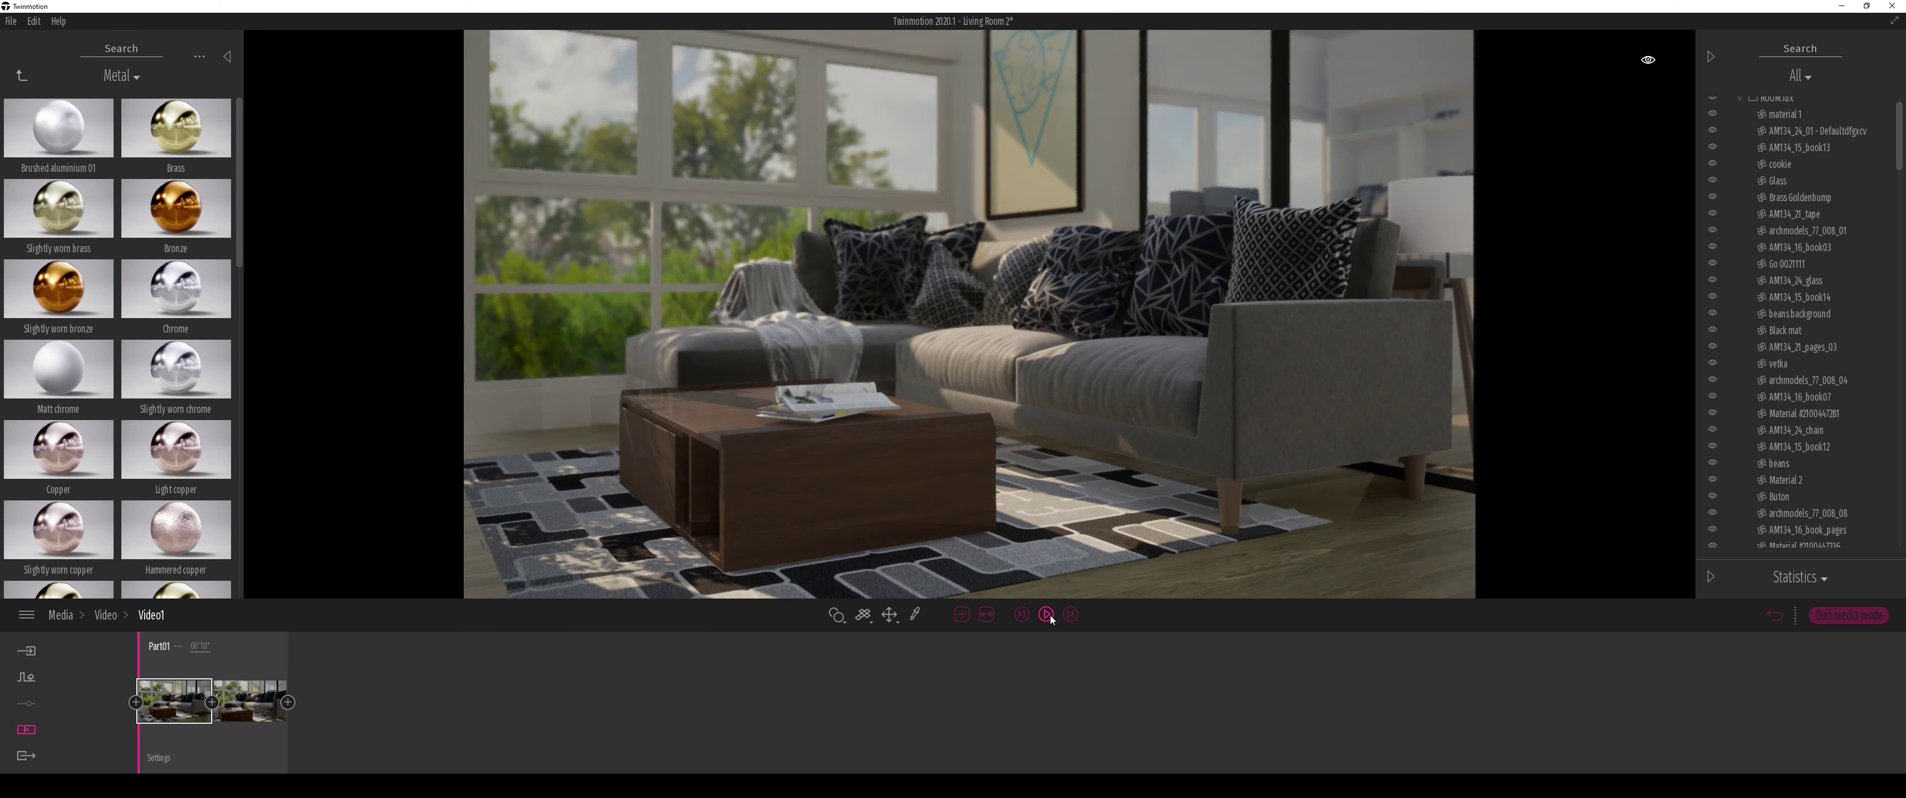
left_click(1046, 615)
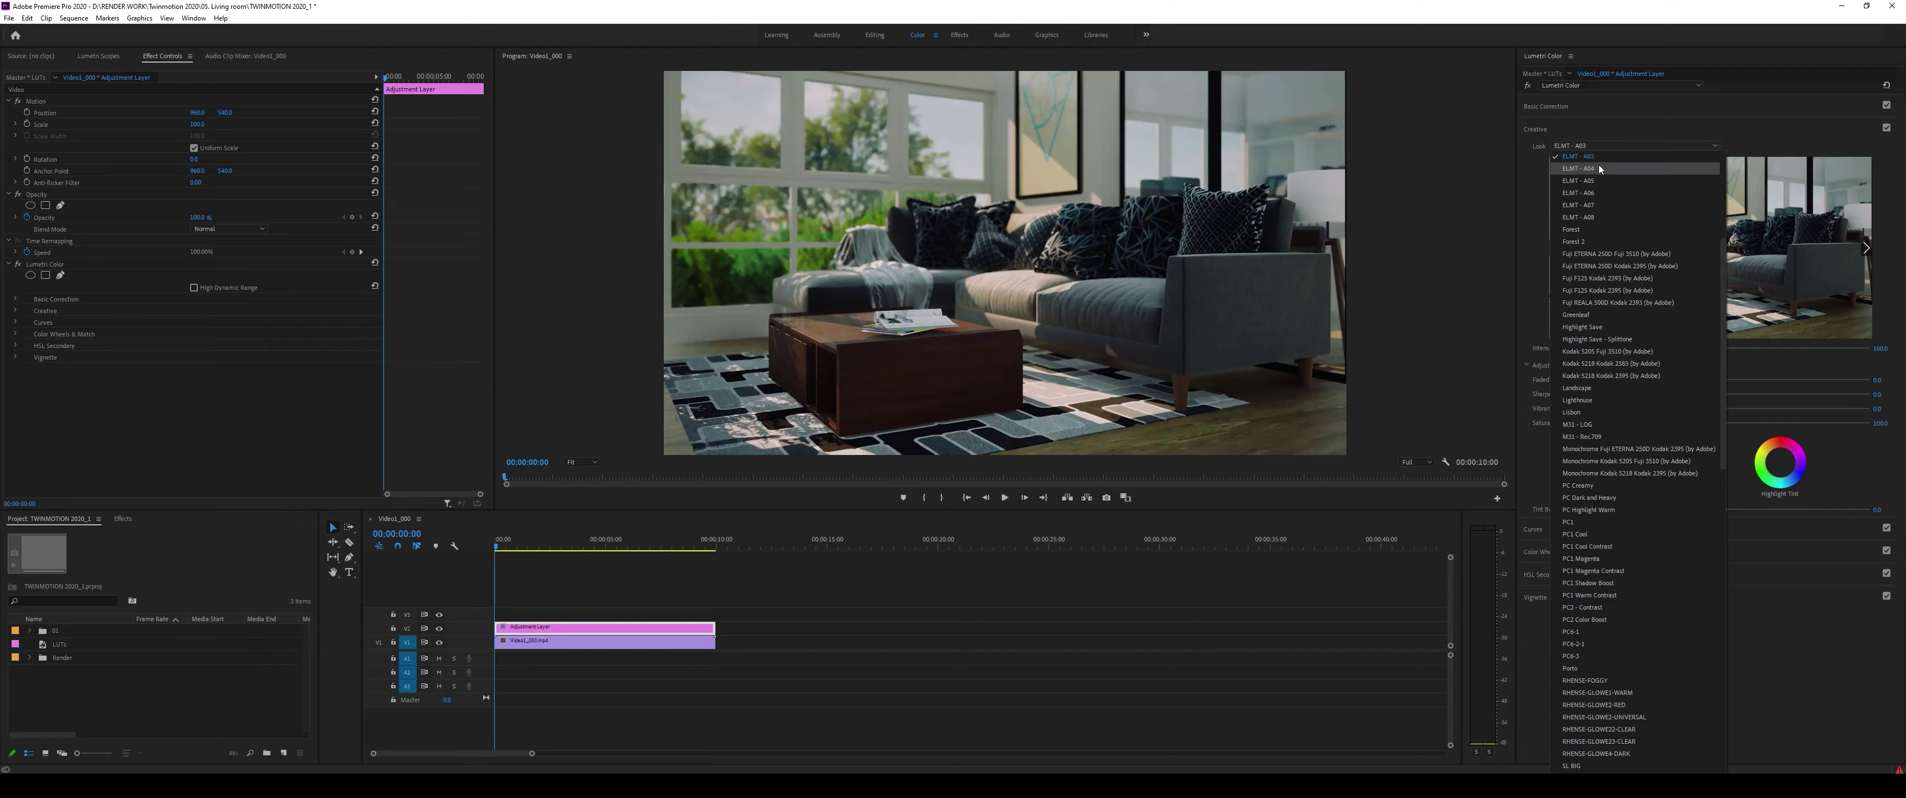
left_click(1597, 168)
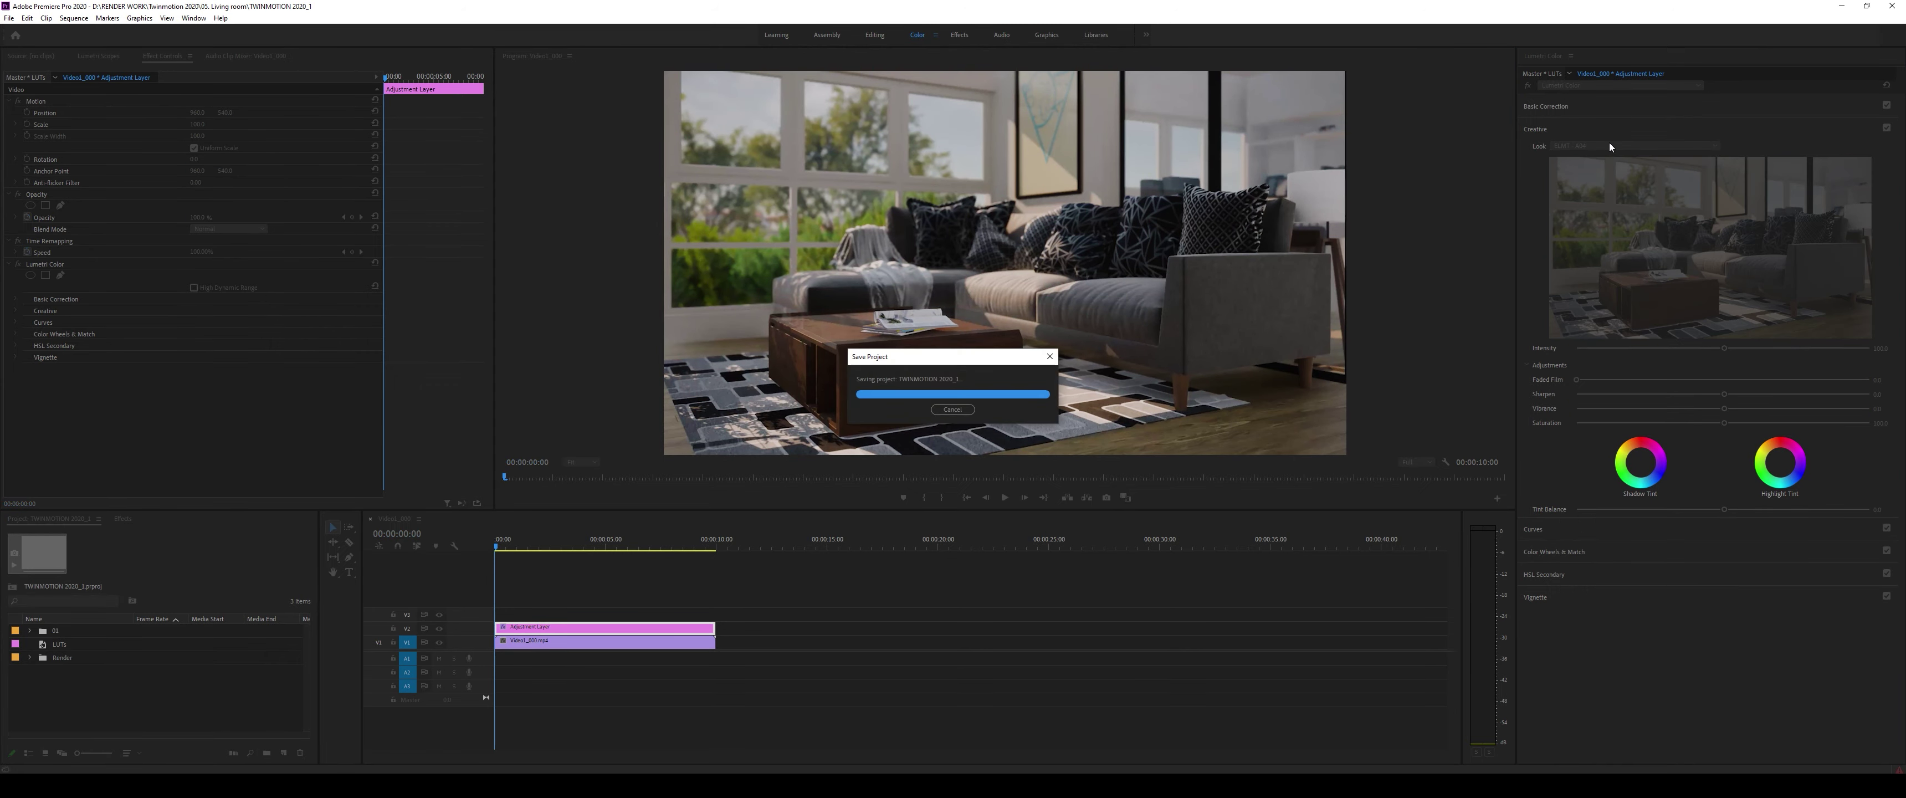
Step: Apply the Kodak 5218 Kodak 2383 (by Adobe) look and expand Basic Correction
left_click(1610, 144)
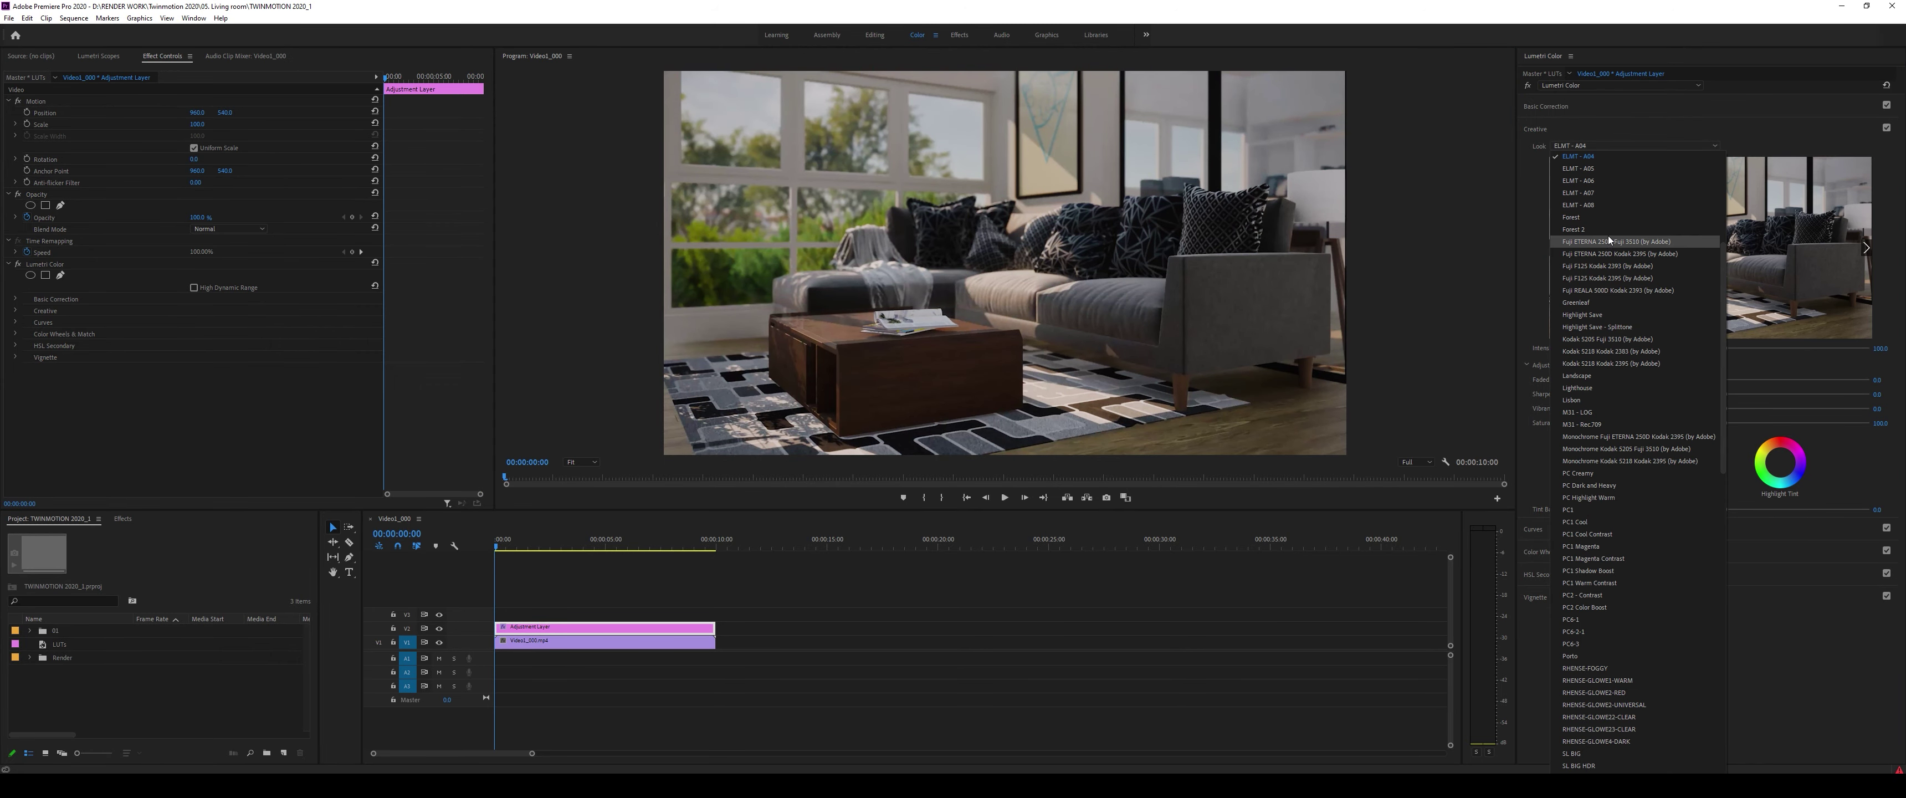
scroll(1610, 234, "down", 10)
scroll(1630, 276, "up", 10)
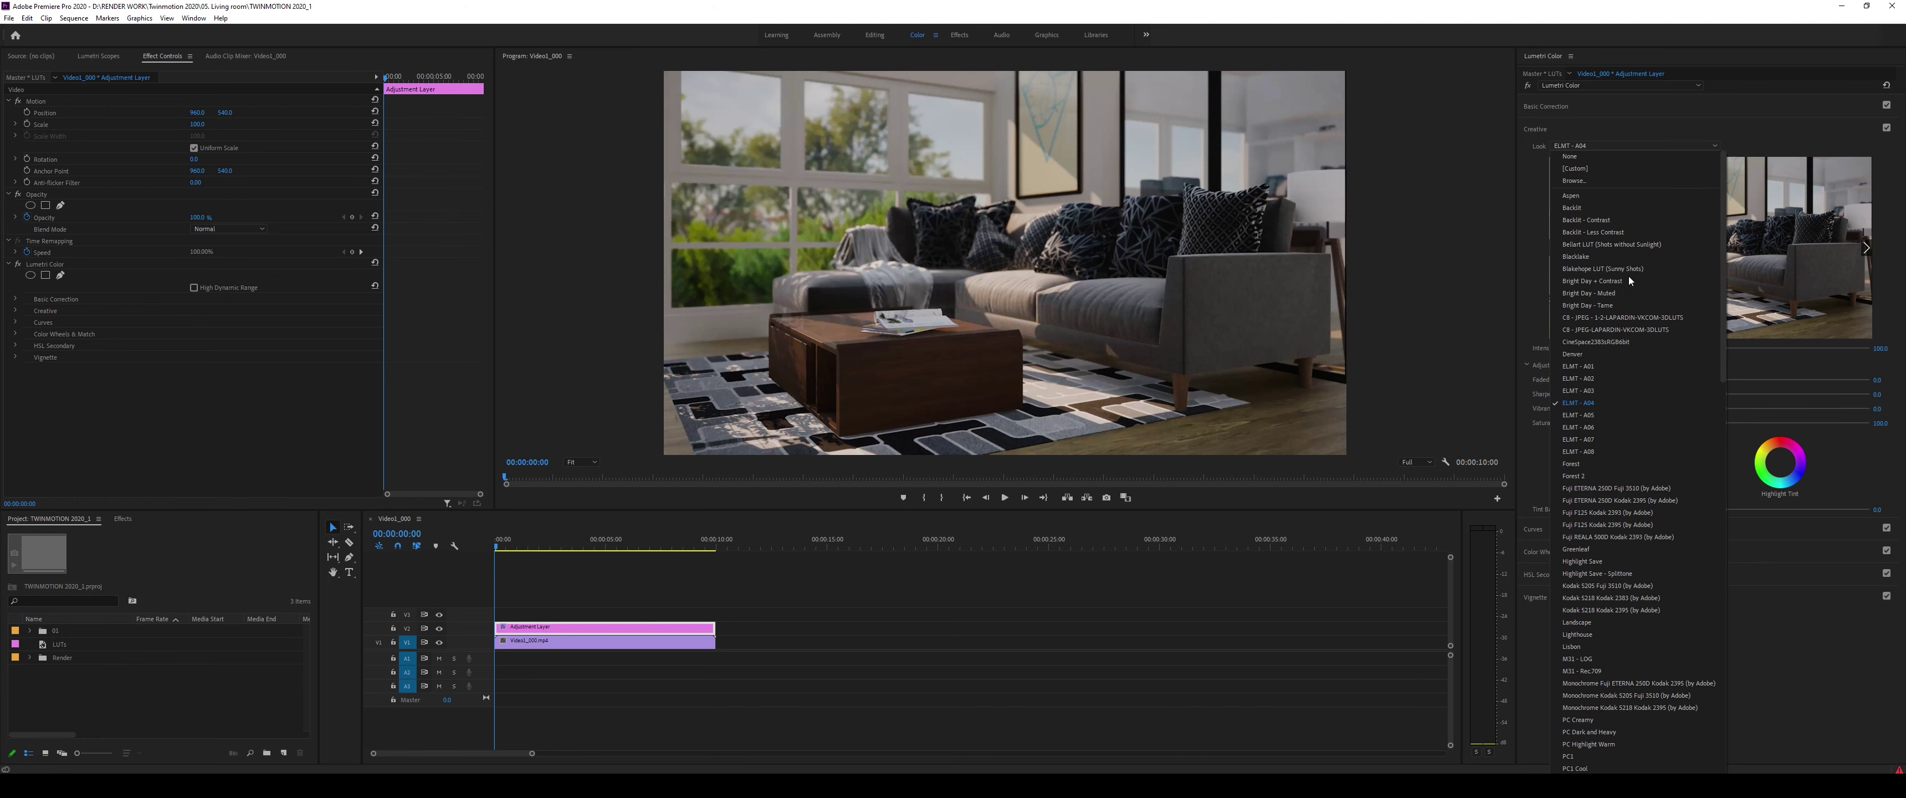
left_click(1610, 597)
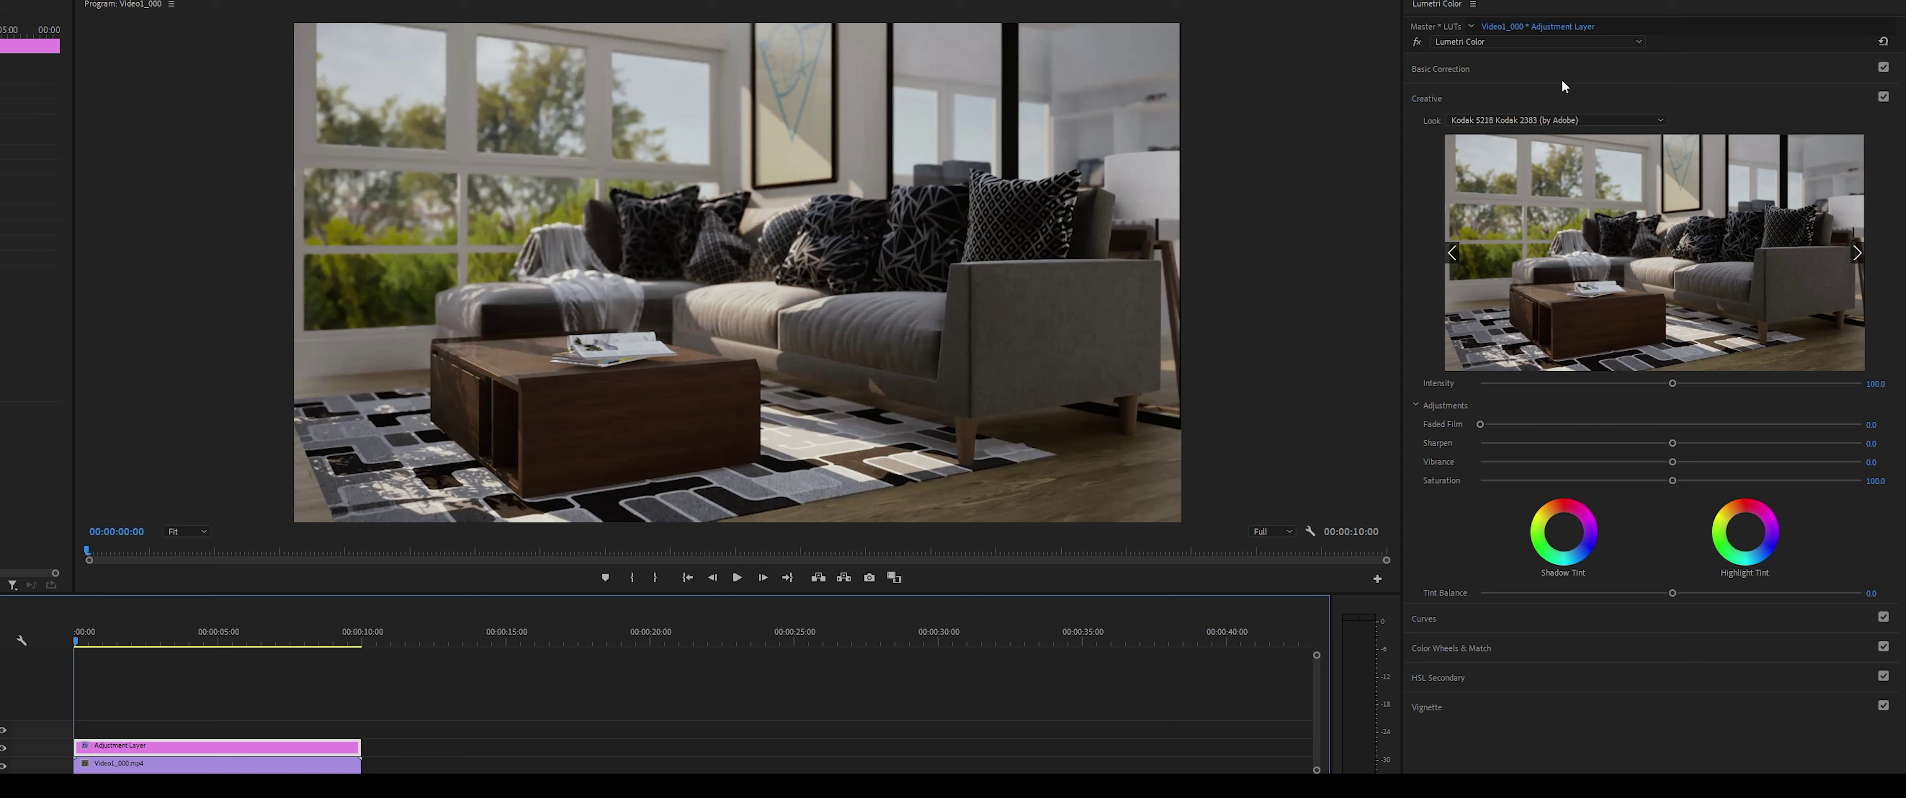
left_click(1628, 108)
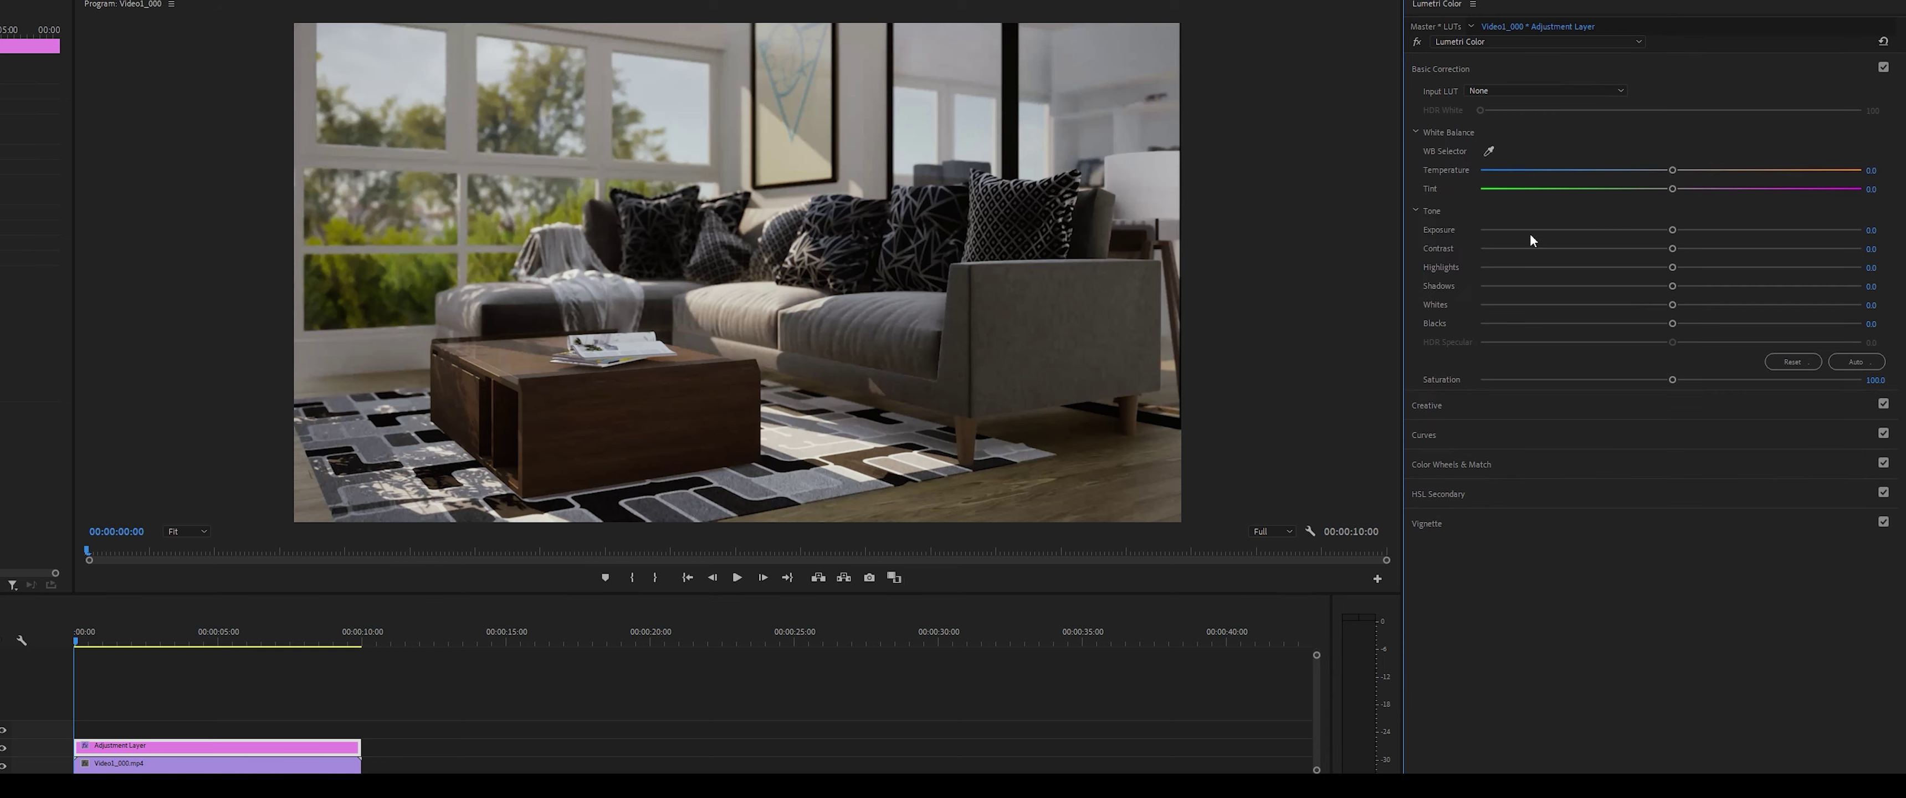
Step: Lower contrast and highlights and lift the shadows in Lumetri Basic Correction
mouse_move(1673, 250)
left_mouse_down()
mouse_move(1587, 251)
mouse_move(1714, 245)
mouse_move(1559, 252)
left_mouse_up()
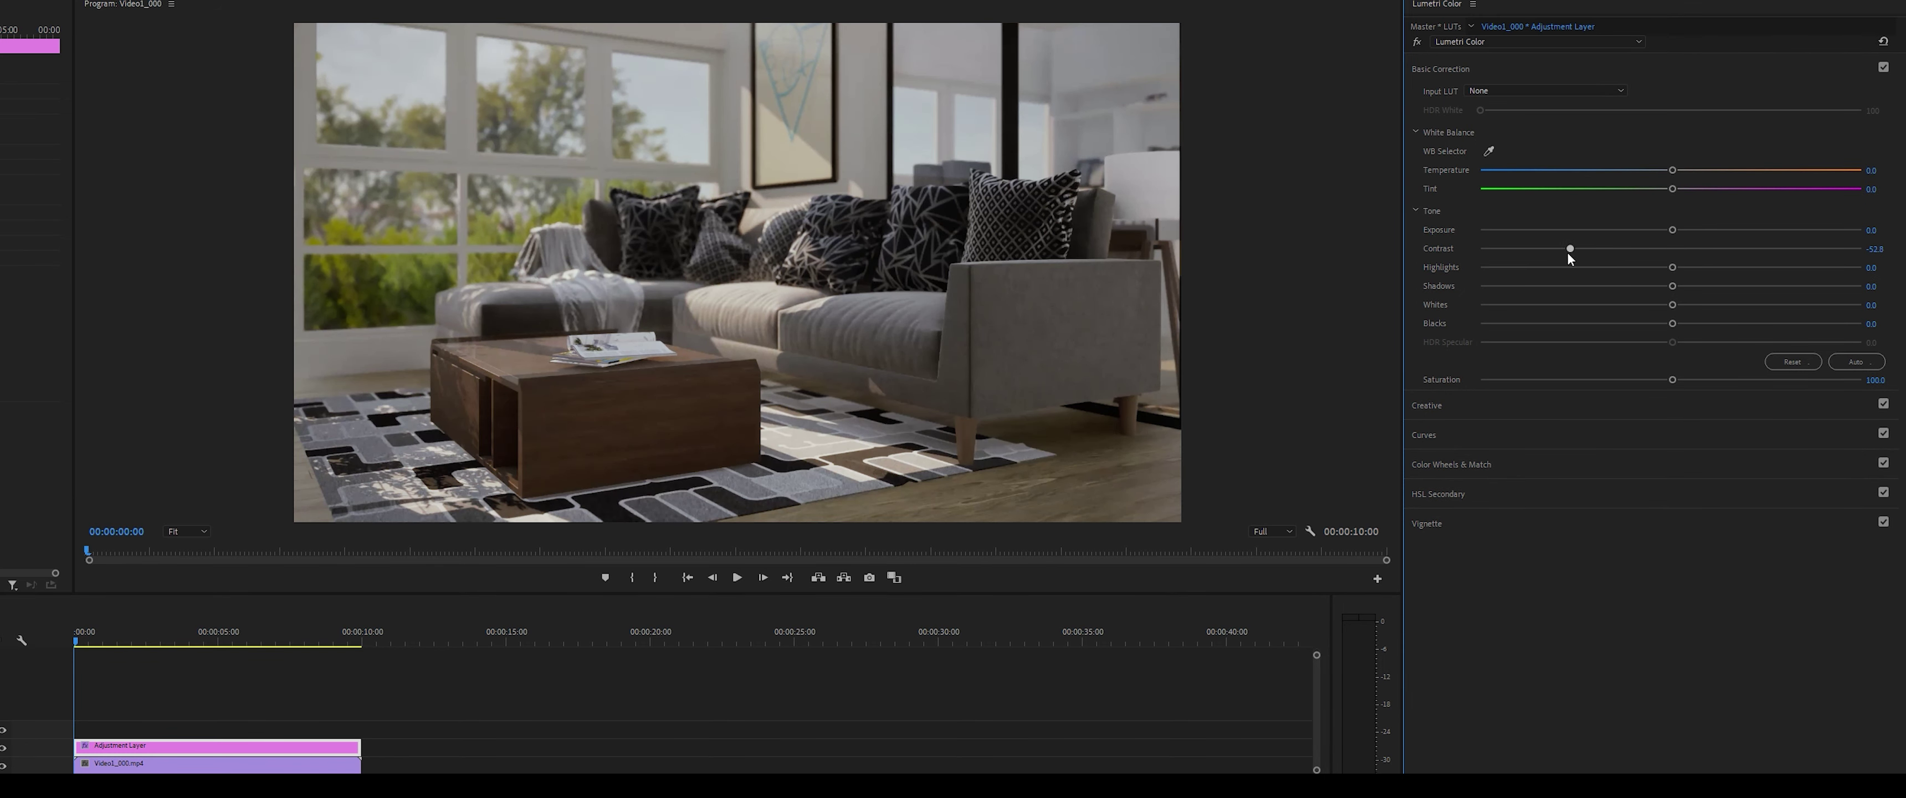
left_click_drag(1672, 267, 1562, 267)
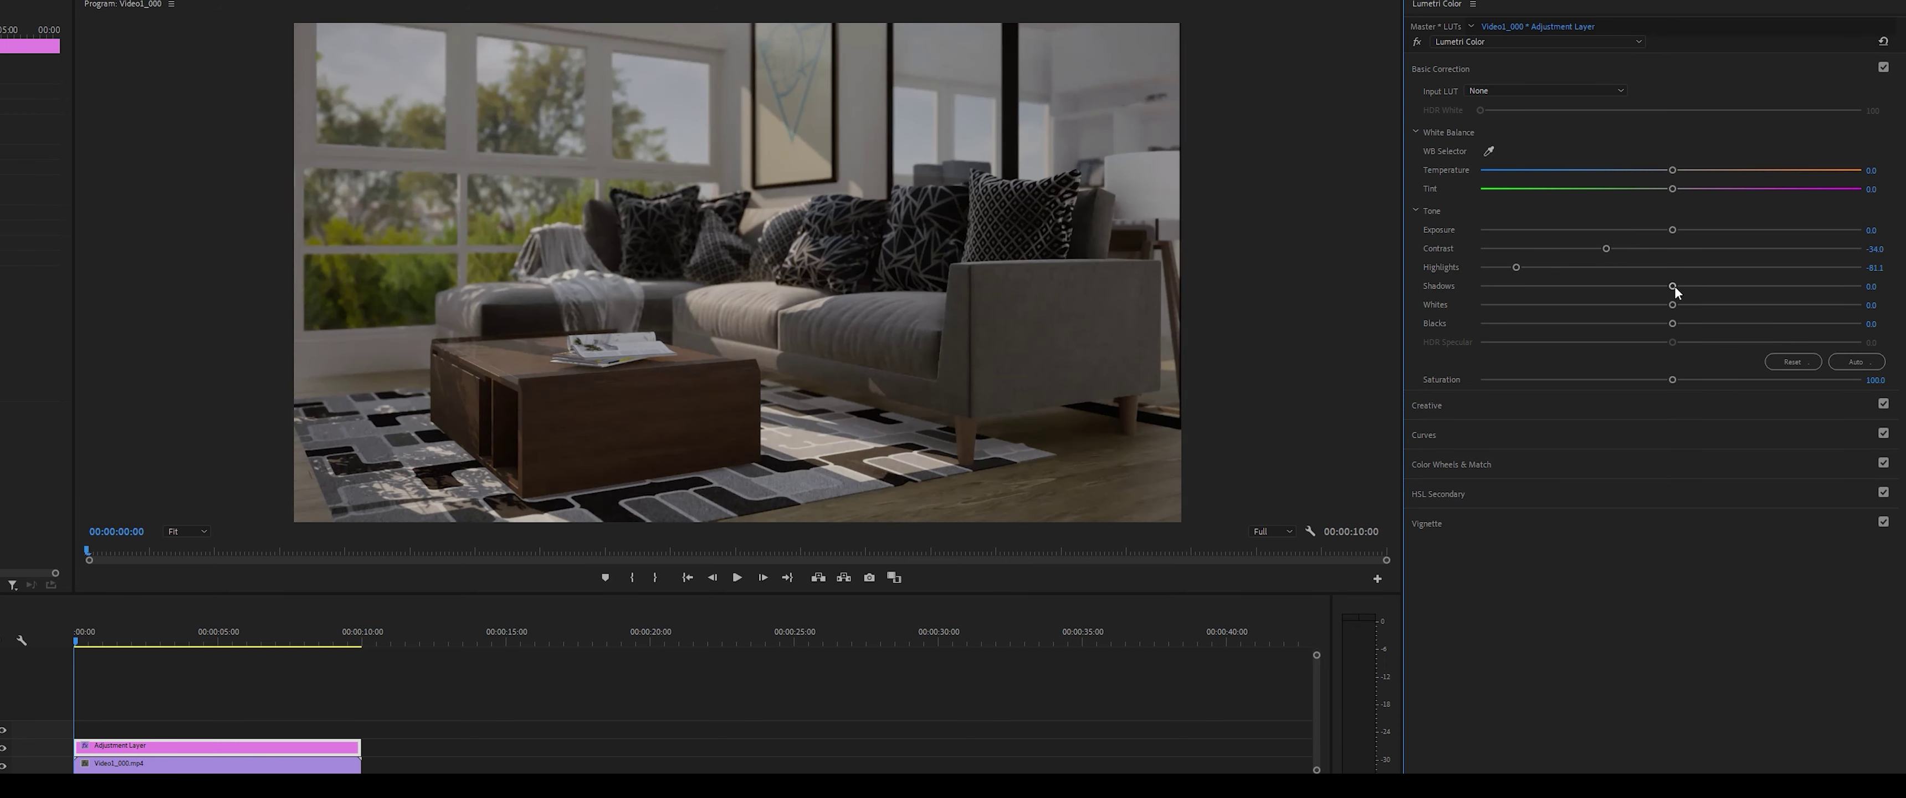
mouse_move(1672, 286)
left_mouse_down()
mouse_move(1721, 287)
mouse_move(1610, 306)
mouse_move(1714, 323)
mouse_move(1623, 323)
left_mouse_up()
Step: Fine-tune contrast to about -36, blacks to -13.6, and play back the graded video
left_click_drag(1634, 323, 1650, 323)
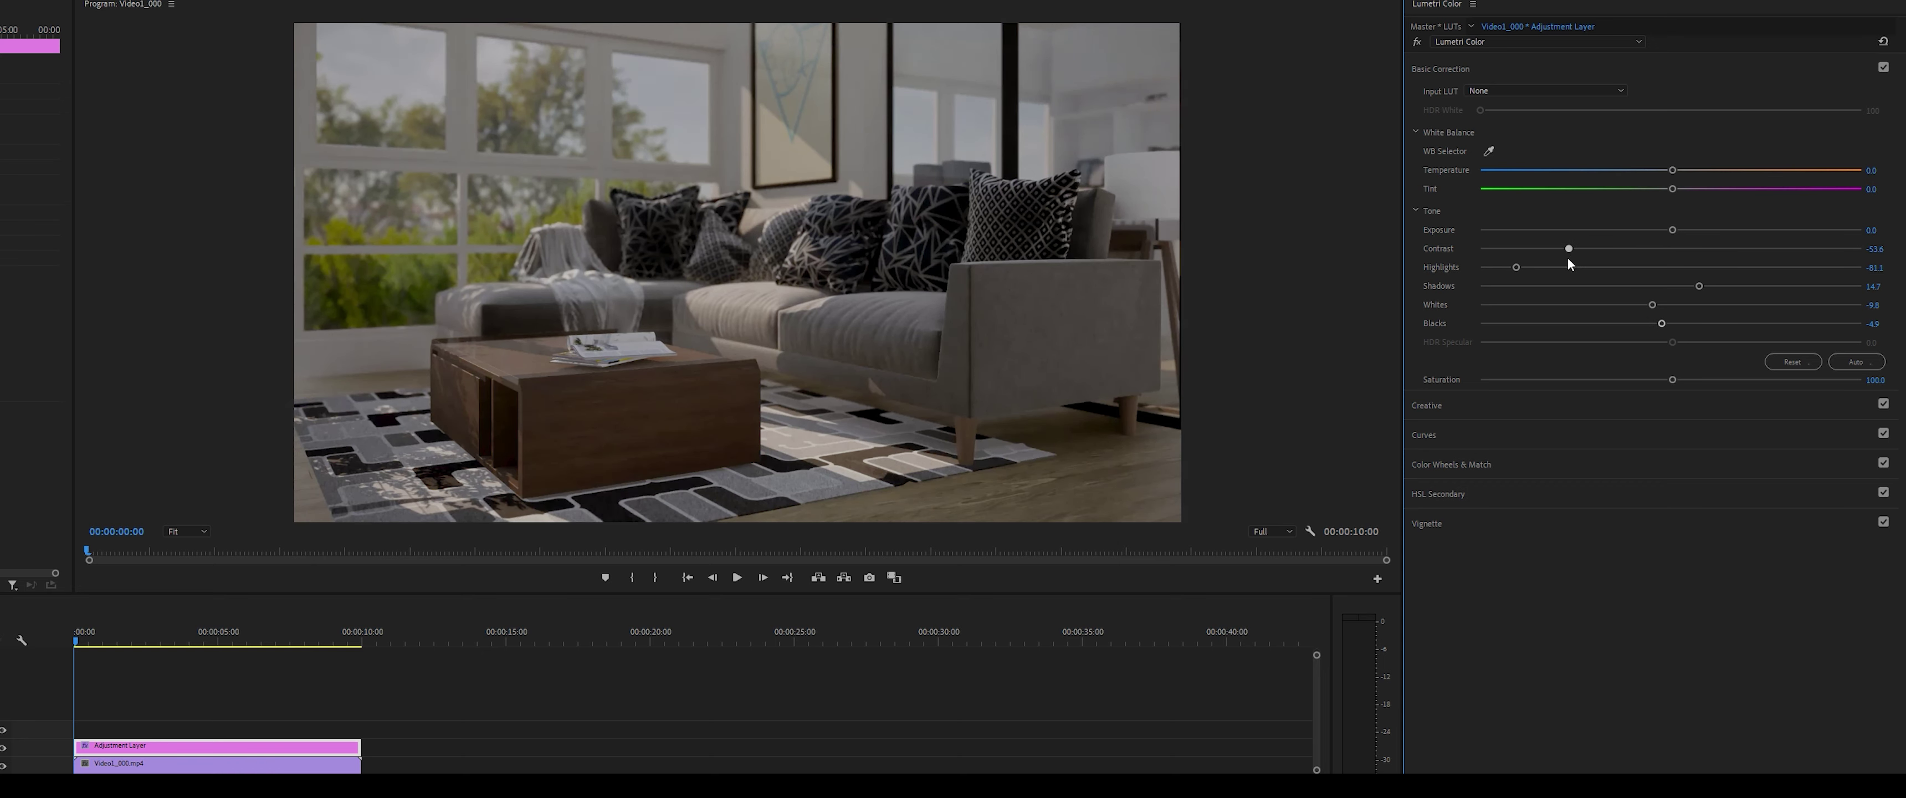
mouse_move(1602, 258)
left_mouse_down()
mouse_move(1764, 259)
mouse_move(1601, 259)
left_mouse_up()
left_click_drag(1663, 322, 1639, 327)
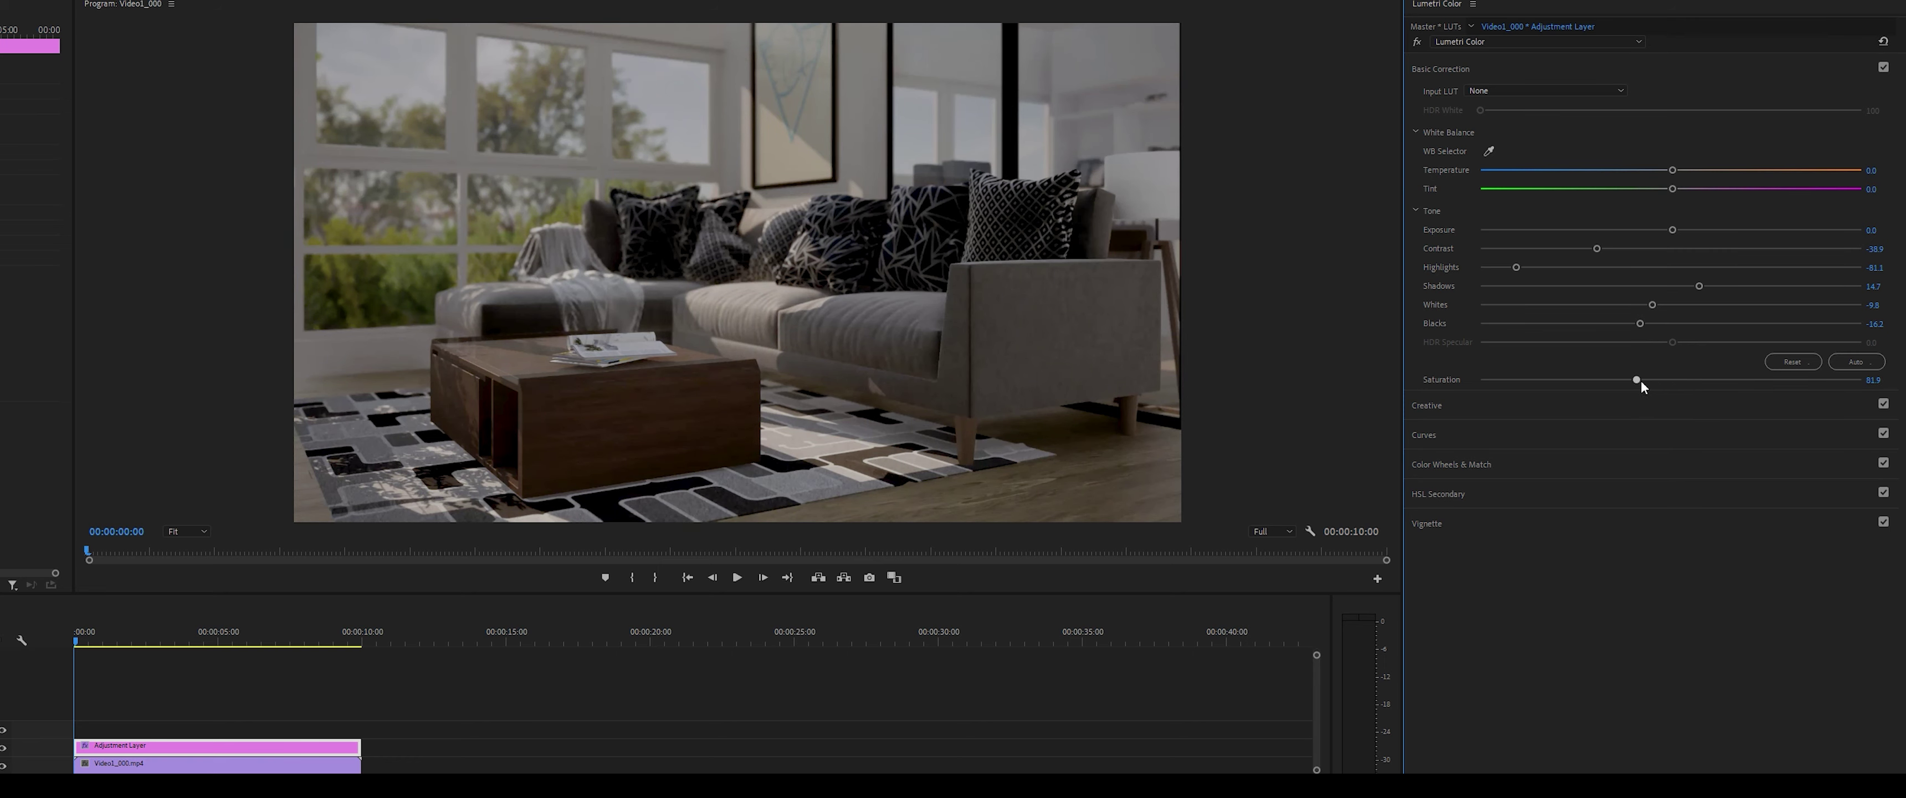
key("space")
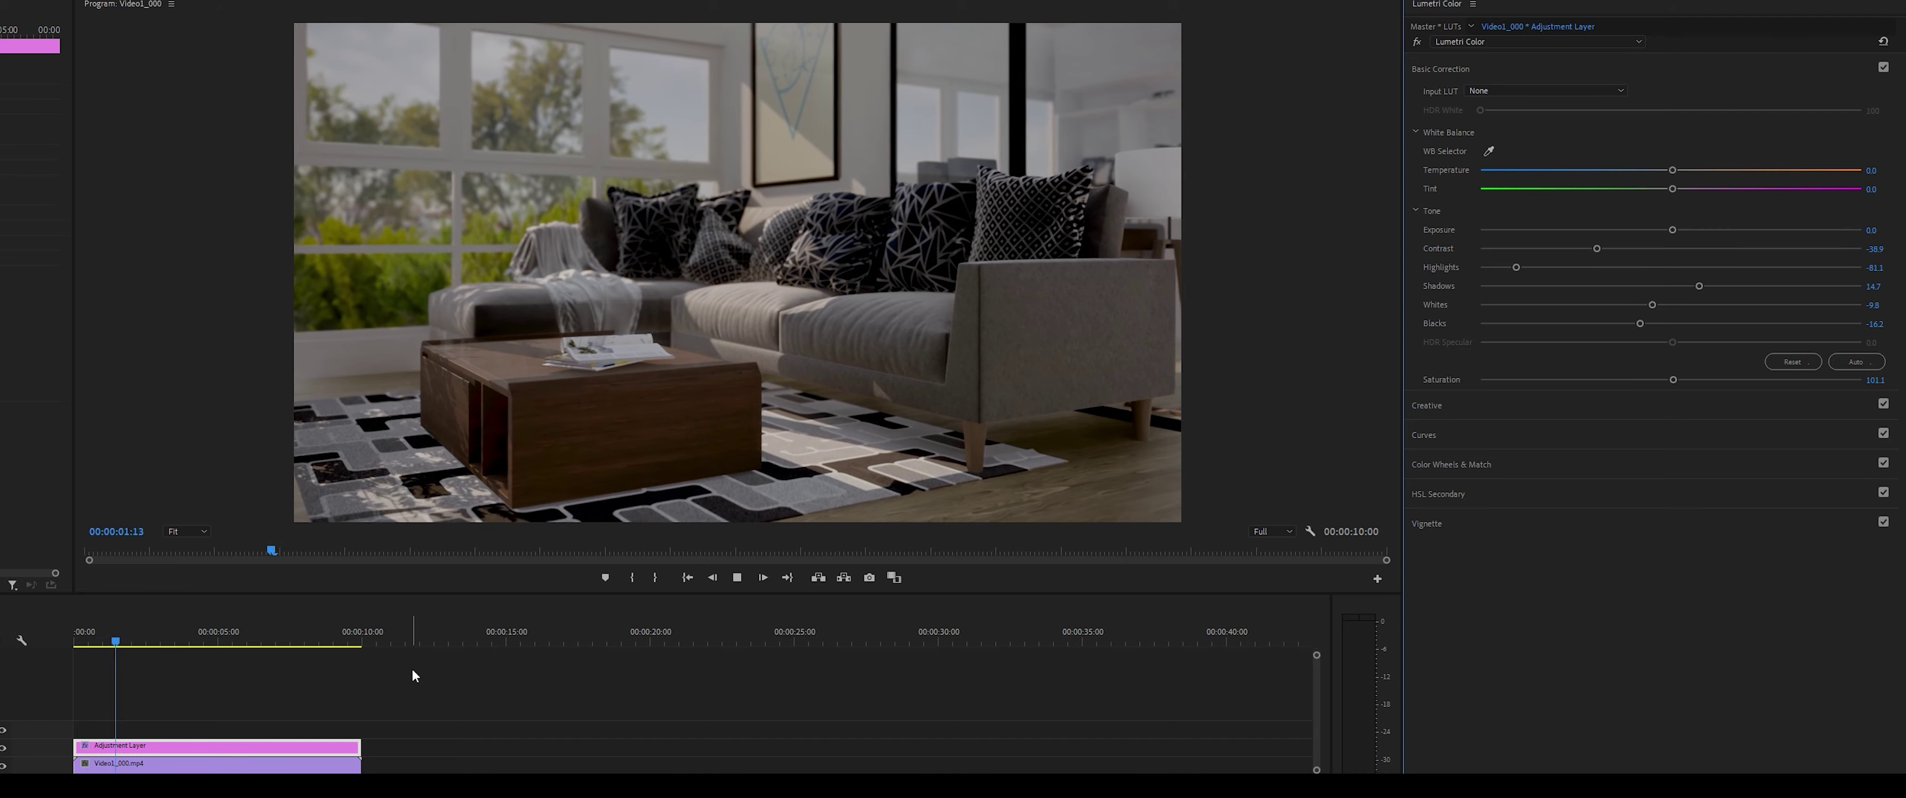